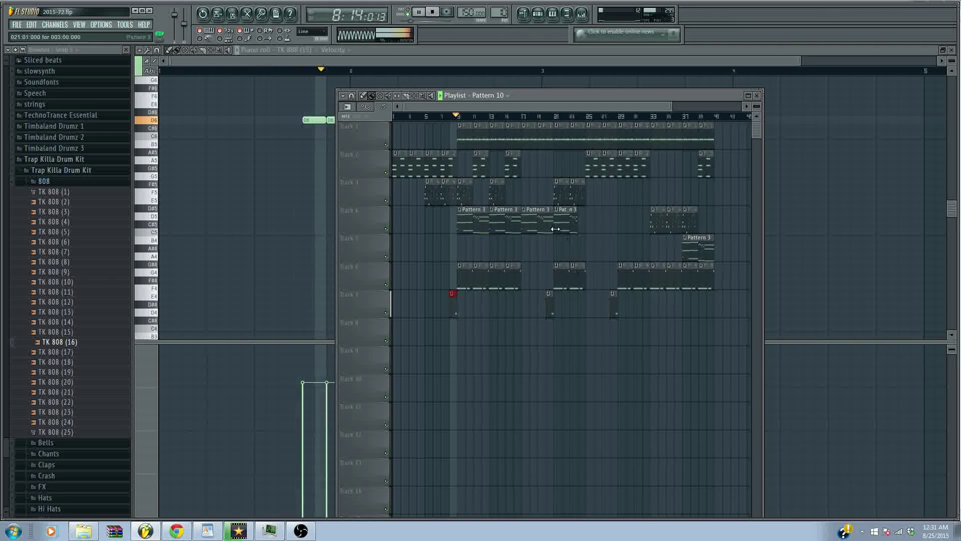
# Place two more Pattern 4 clips on playlist track 3, starting at bars 17 and 19.
pyautogui.click(951, 50)
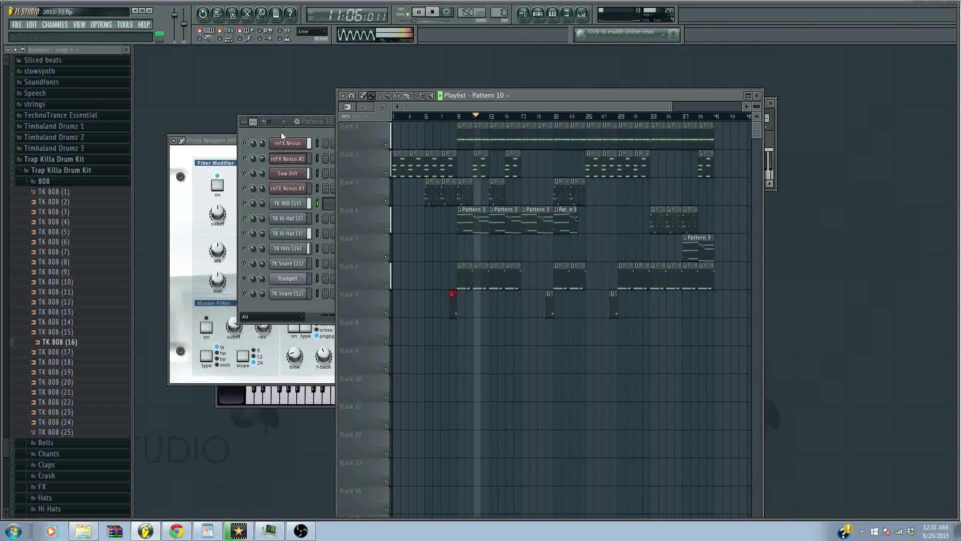
pyautogui.click(315, 134)
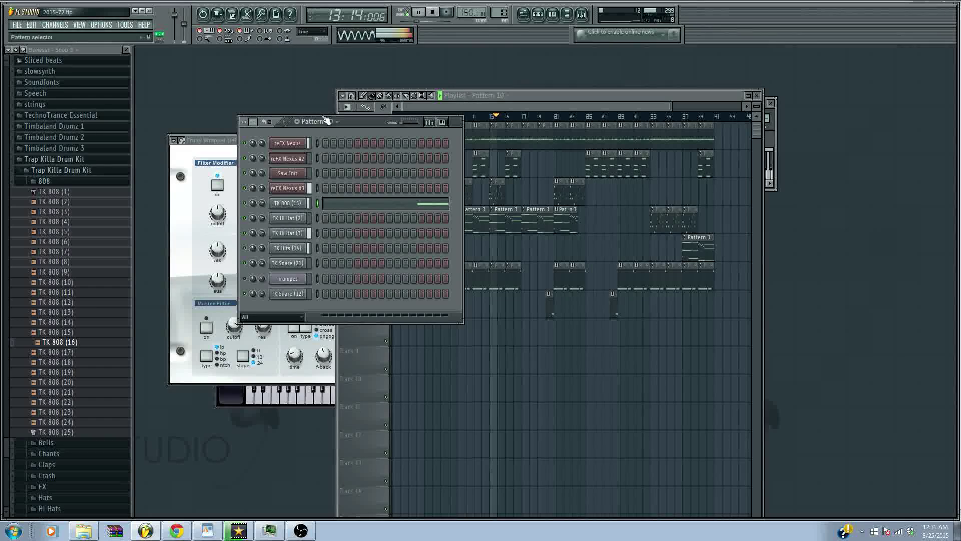
pyautogui.click(493, 190)
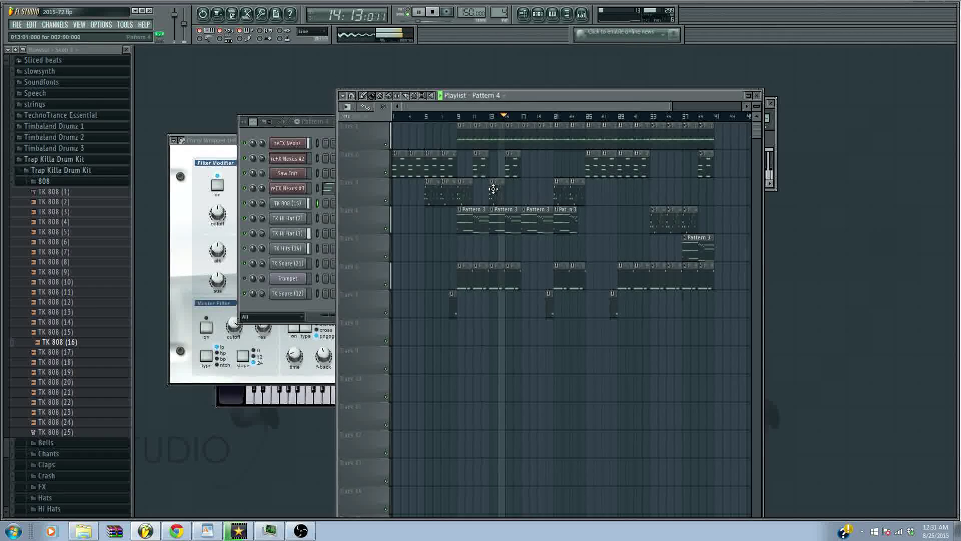
pyautogui.click(530, 192)
pyautogui.click(544, 193)
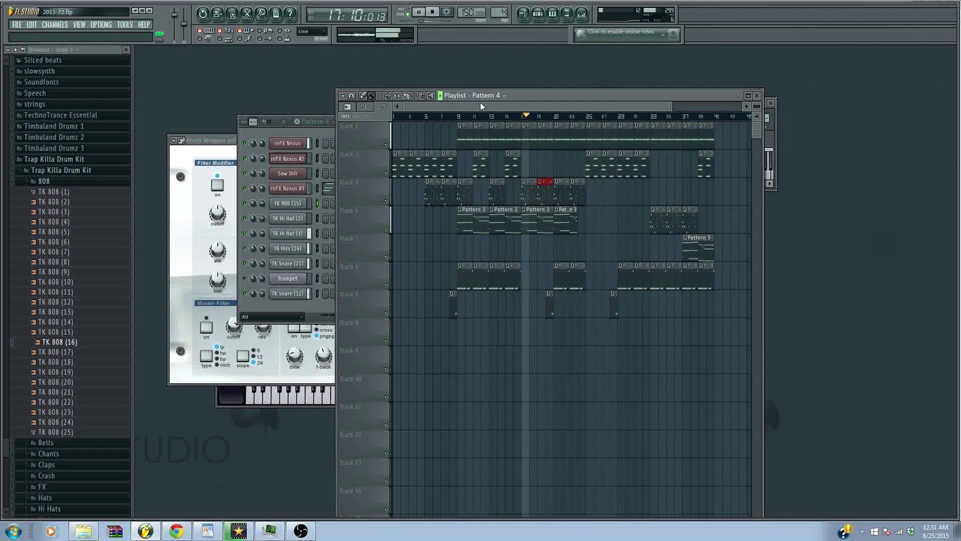
# Open the reFX Nexus #3 piano roll, switch to the empty Pattern 11 and set playback to pattern mode.
pyautogui.doubleClick(547, 196)
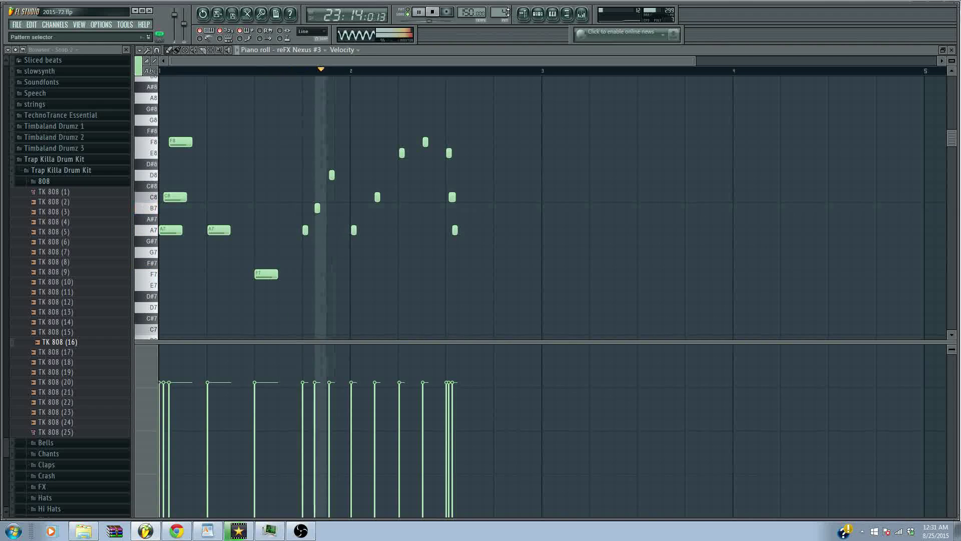
pyautogui.moveTo(507, 12); pyautogui.dragTo(508, 4)
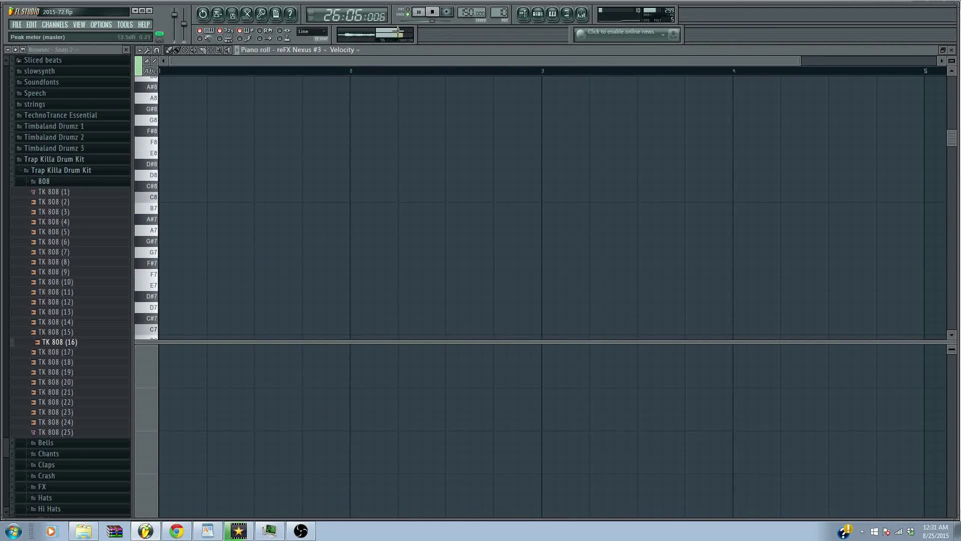
pyautogui.click(409, 10)
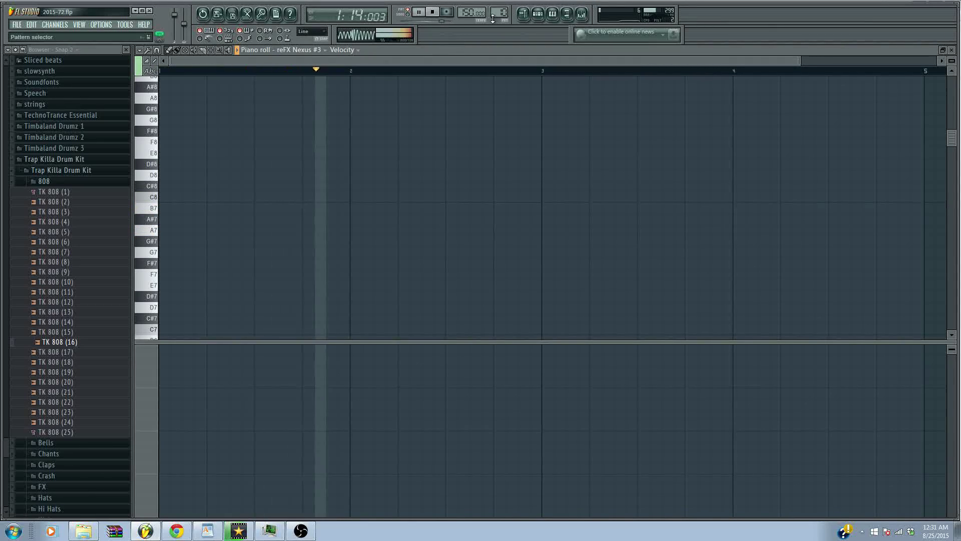
# Draw a staggered chord of A7, C8 and E8 at the start of the pattern, each note slightly later than the one below.
pyautogui.click(168, 230)
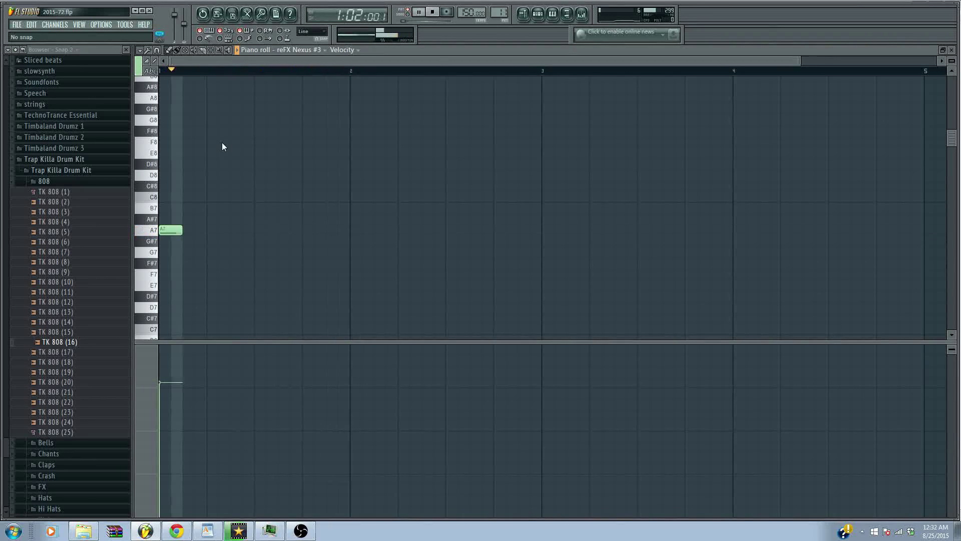
pyautogui.scroll(3, 236, 70)
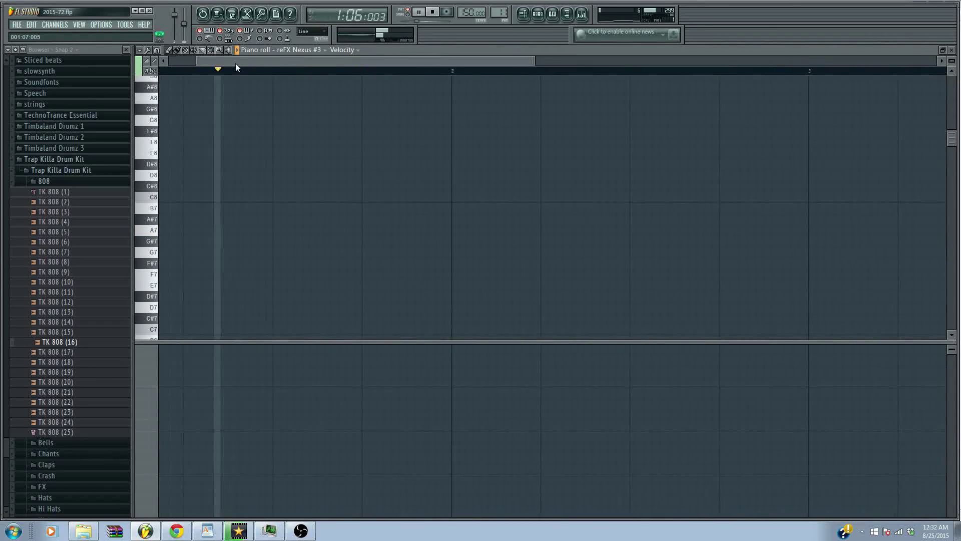
pyautogui.click(166, 197)
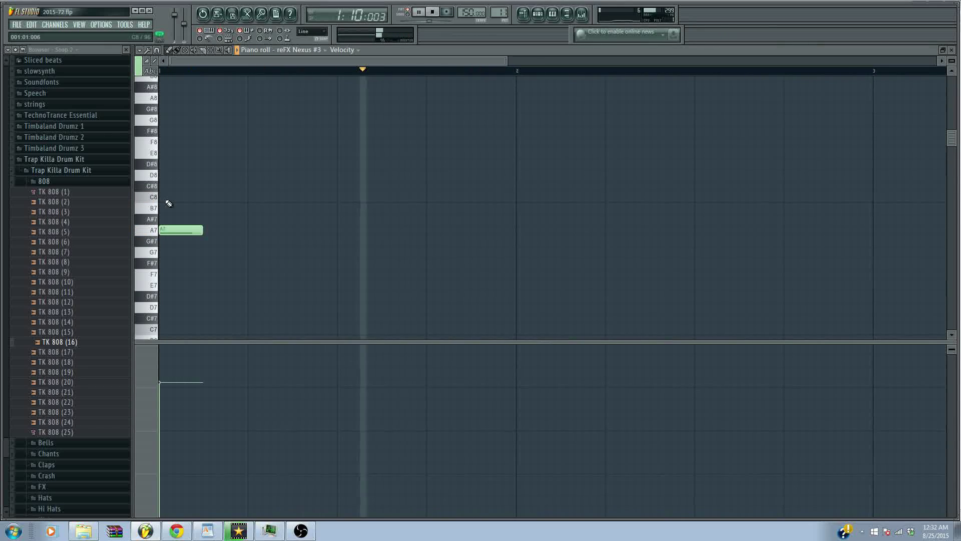
pyautogui.moveTo(175, 198); pyautogui.dragTo(174, 197)
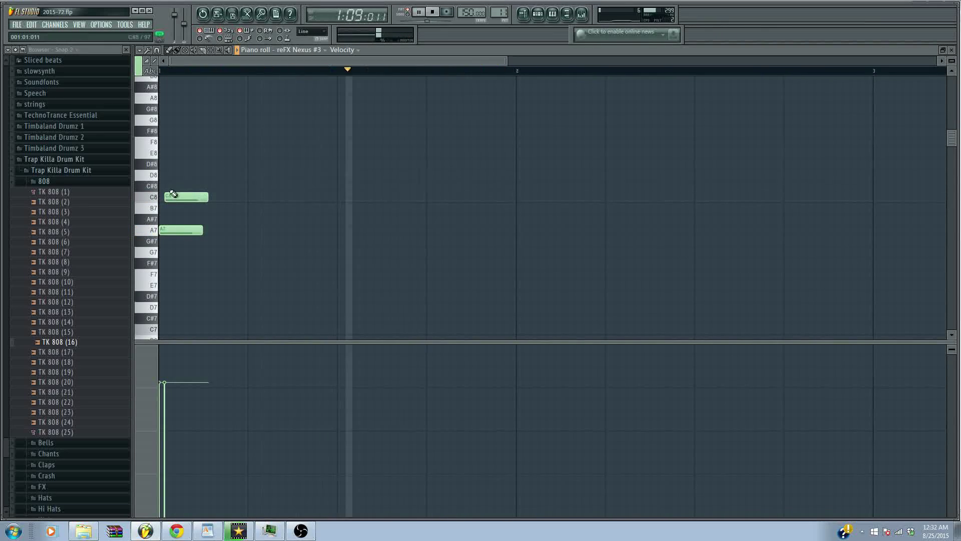
pyautogui.click(173, 152)
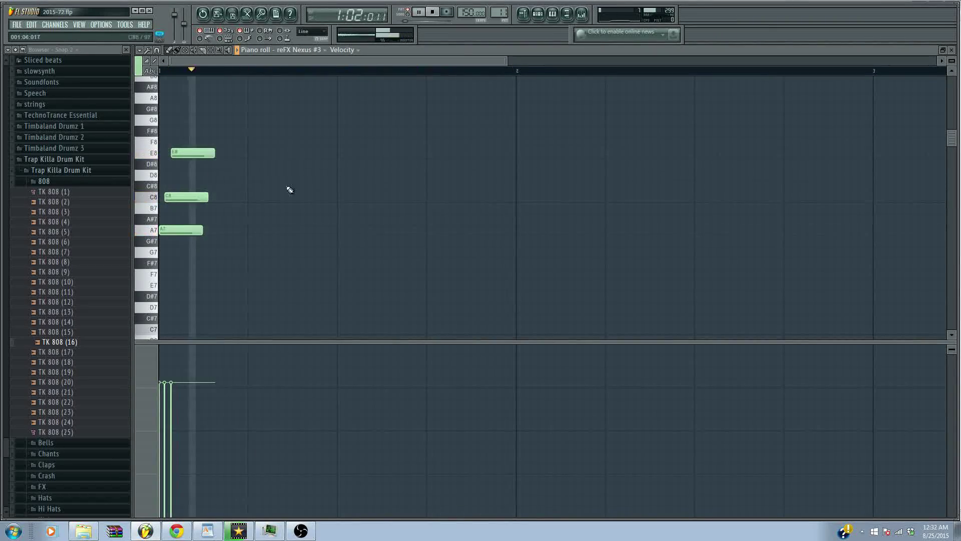
# Add a second staggered chord of A7, C8 and F8 around step 13, each note slightly later than the one below, and close the piano roll.
pyautogui.click(343, 231)
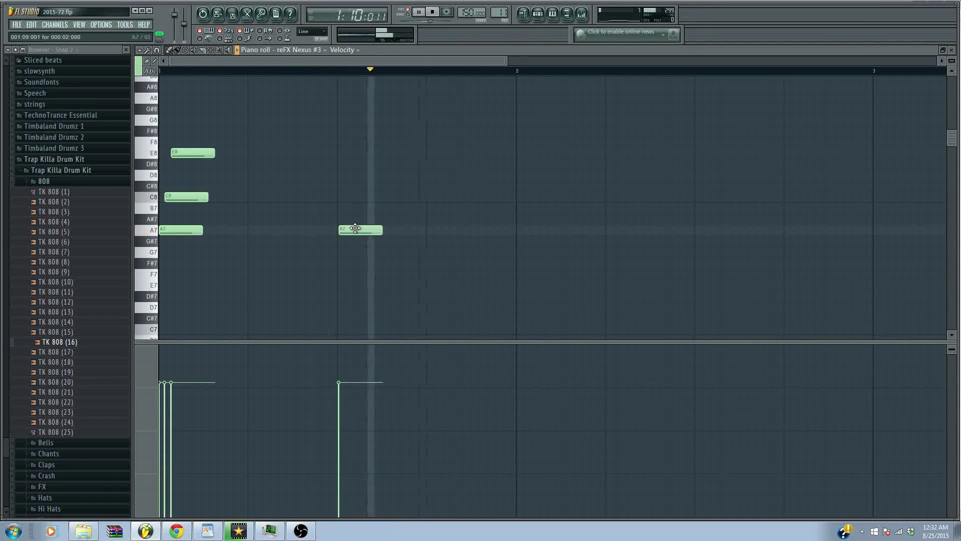
pyautogui.moveTo(357, 228); pyautogui.dragTo(446, 137)
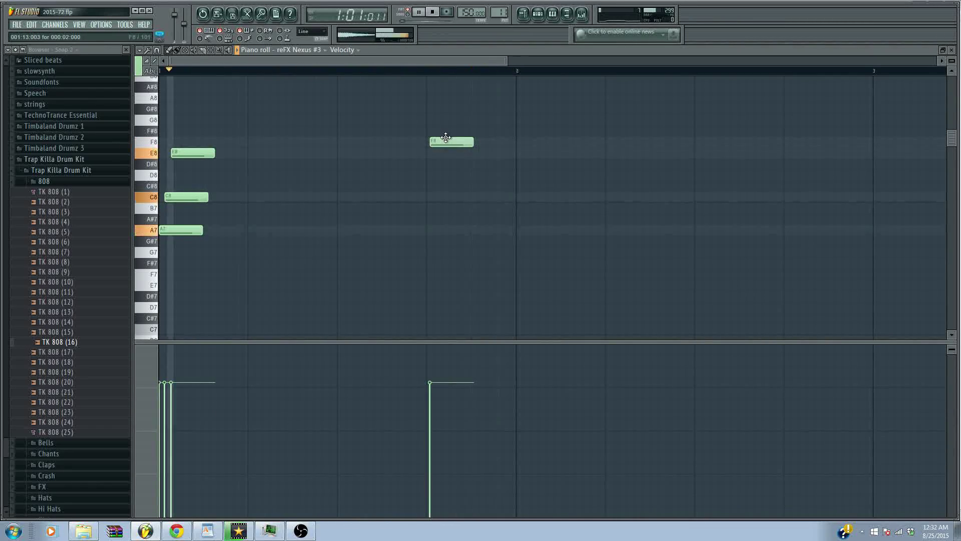
pyautogui.click(430, 198)
pyautogui.click(431, 230)
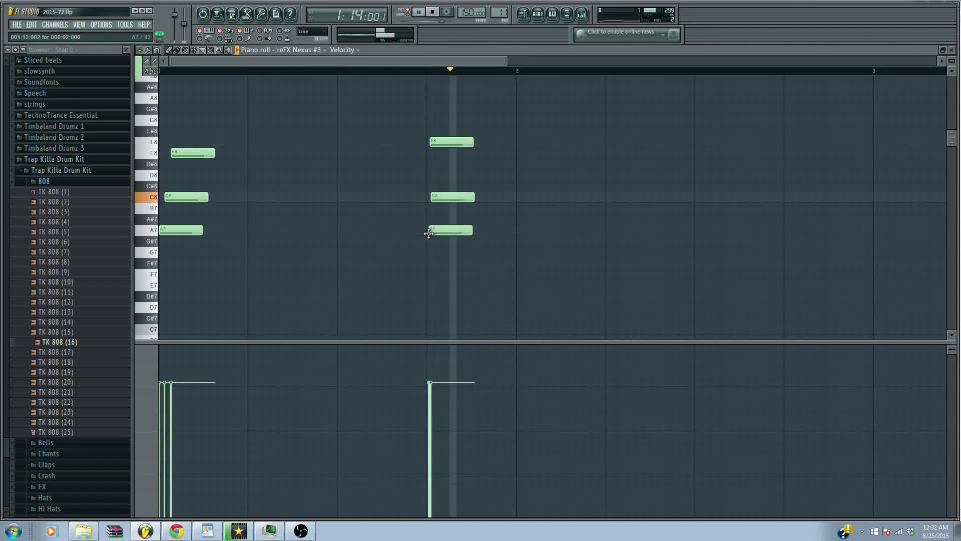
pyautogui.moveTo(461, 228); pyautogui.dragTo(458, 228)
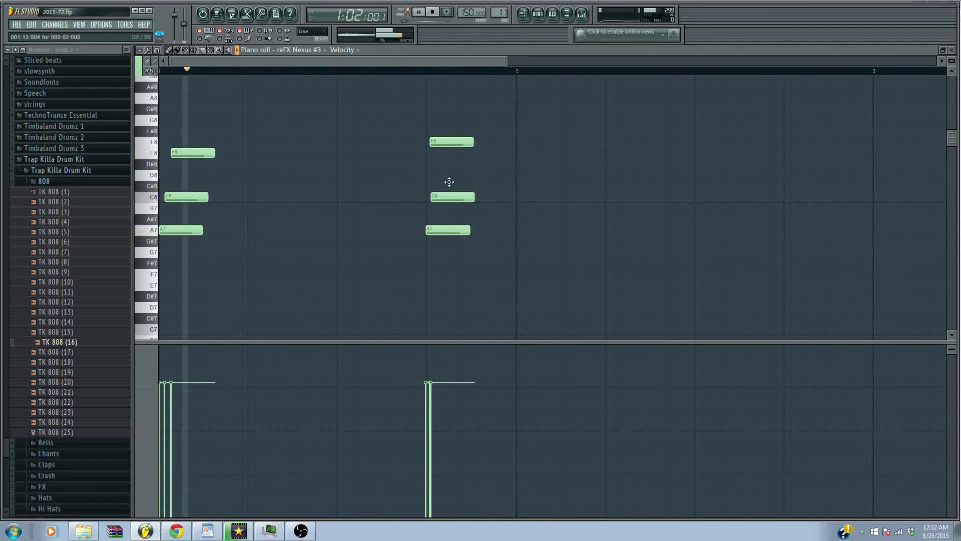
pyautogui.moveTo(450, 143); pyautogui.dragTo(457, 144)
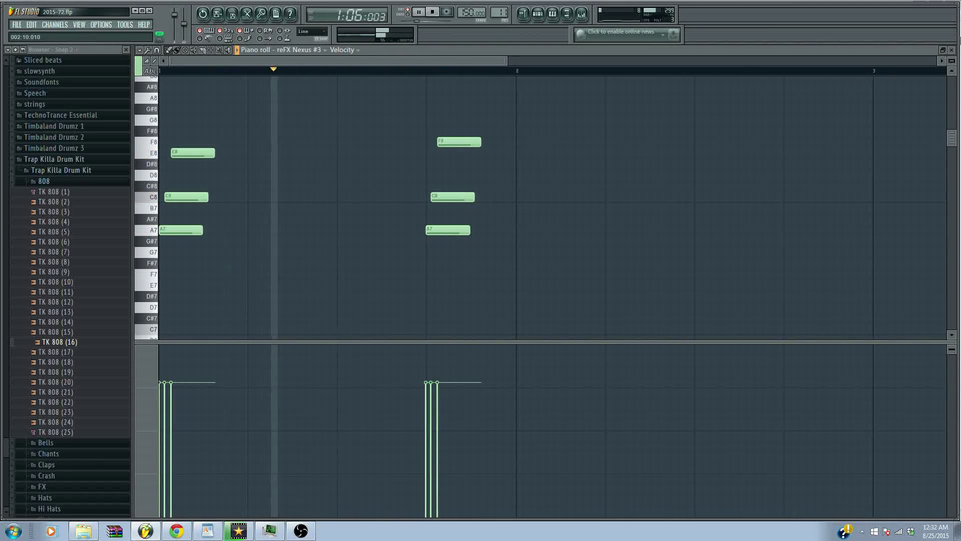
pyautogui.click(951, 52)
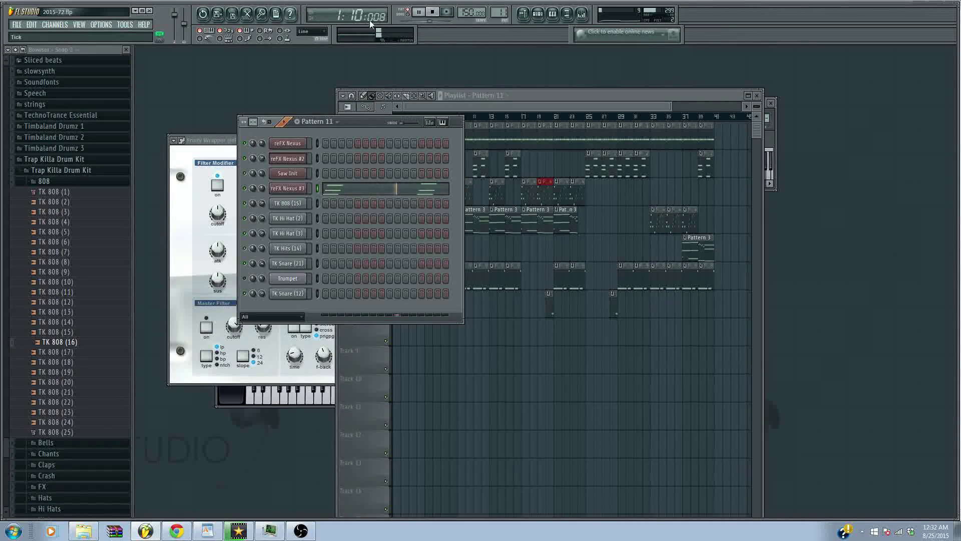
# Switch playback to song mode and paint Pattern 11 clips on playlist track 7 from bar 41 through bar 48, removing the excess clips.
pyautogui.click(408, 15)
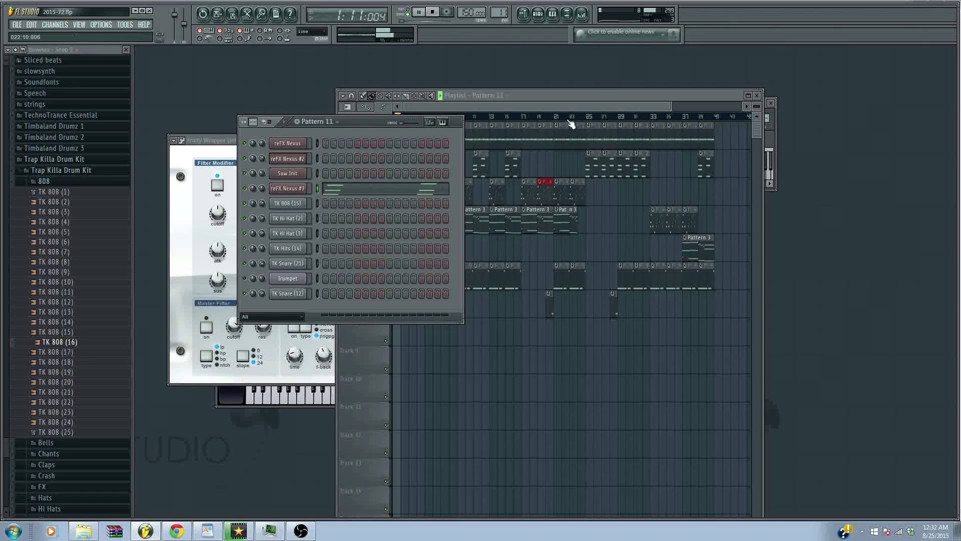
pyautogui.moveTo(567, 107); pyautogui.dragTo(642, 114)
pyautogui.moveTo(620, 310); pyautogui.dragTo(700, 318)
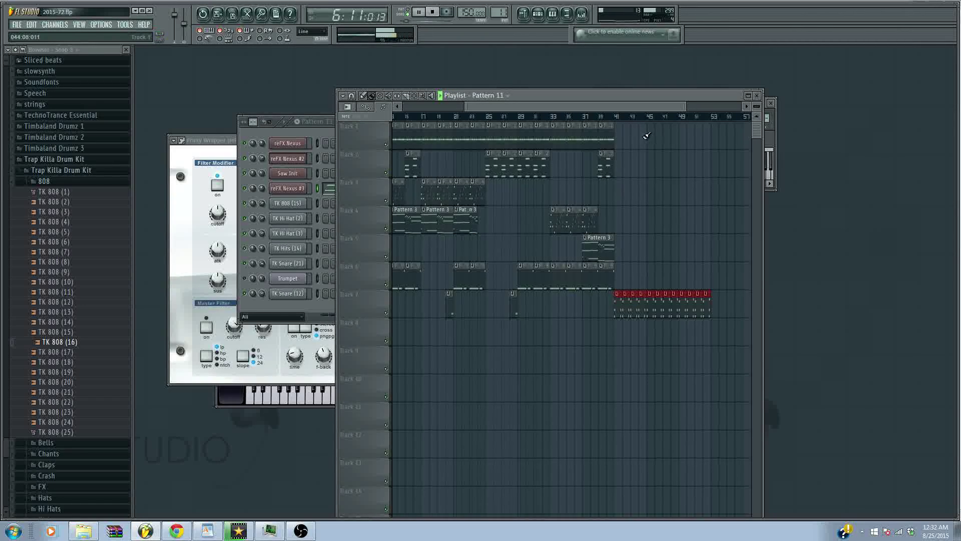
pyautogui.rightClick(707, 308)
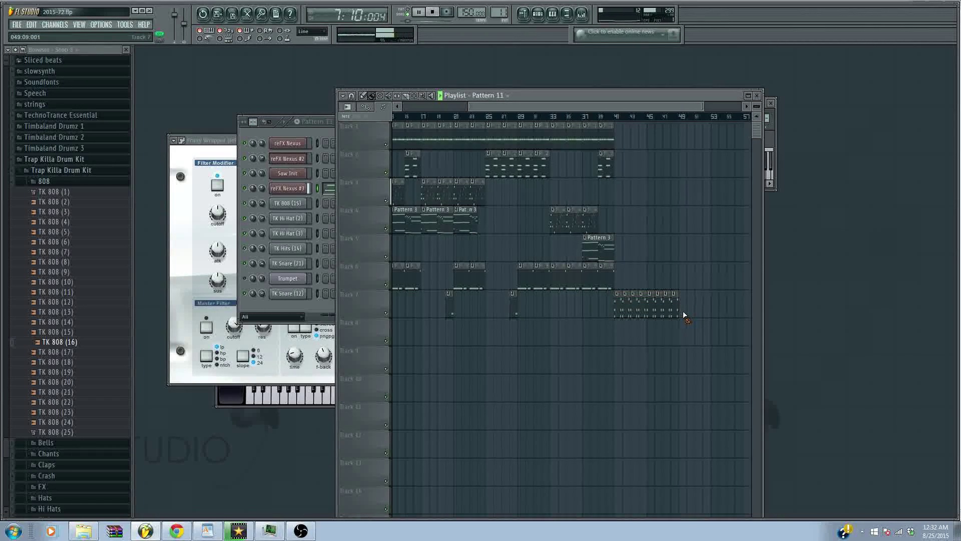
# Extend Pattern 1 on track 1 across bars 41 to 48 and add Pattern 2 clips on track 2 at bars 41 and 47.
pyautogui.click(574, 145)
pyautogui.moveTo(616, 145); pyautogui.dragTo(666, 150)
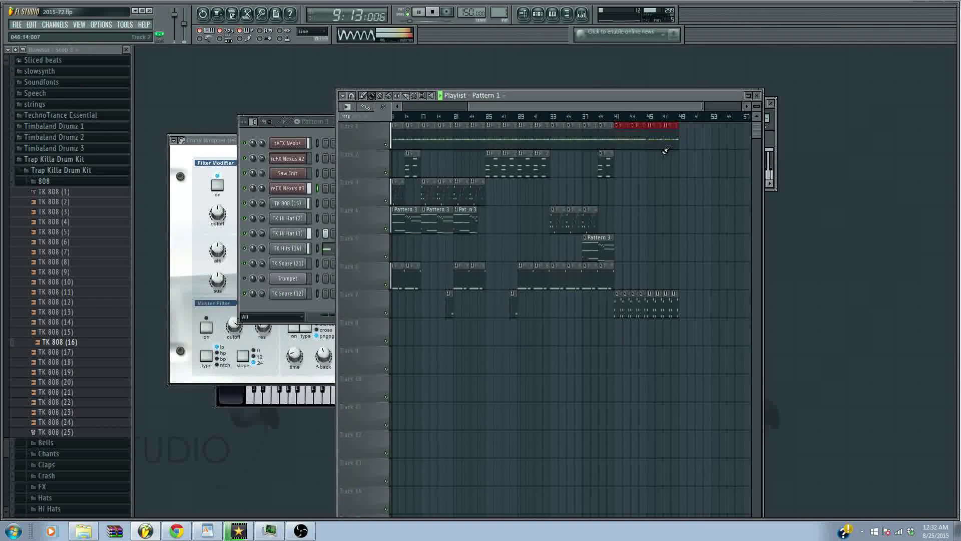
pyautogui.click(607, 173)
pyautogui.click(624, 173)
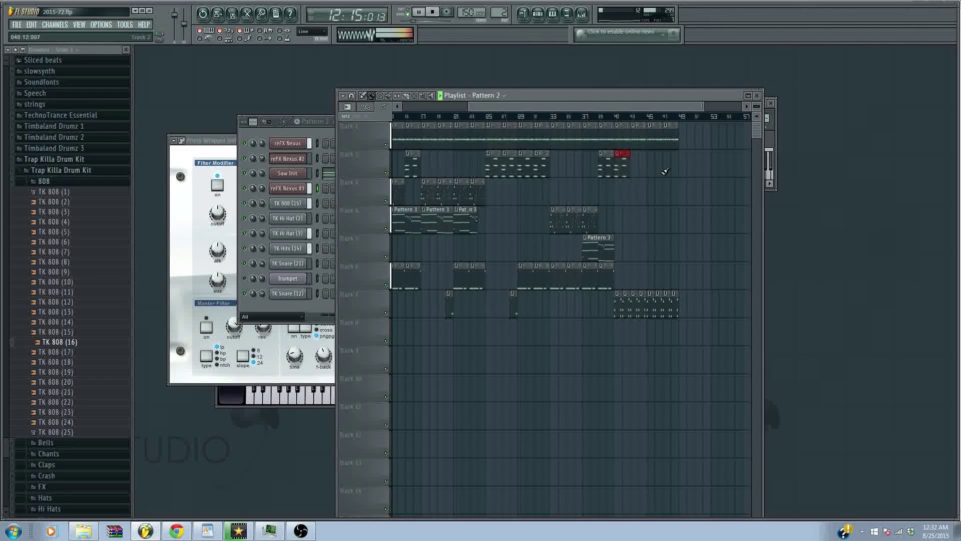
pyautogui.click(668, 170)
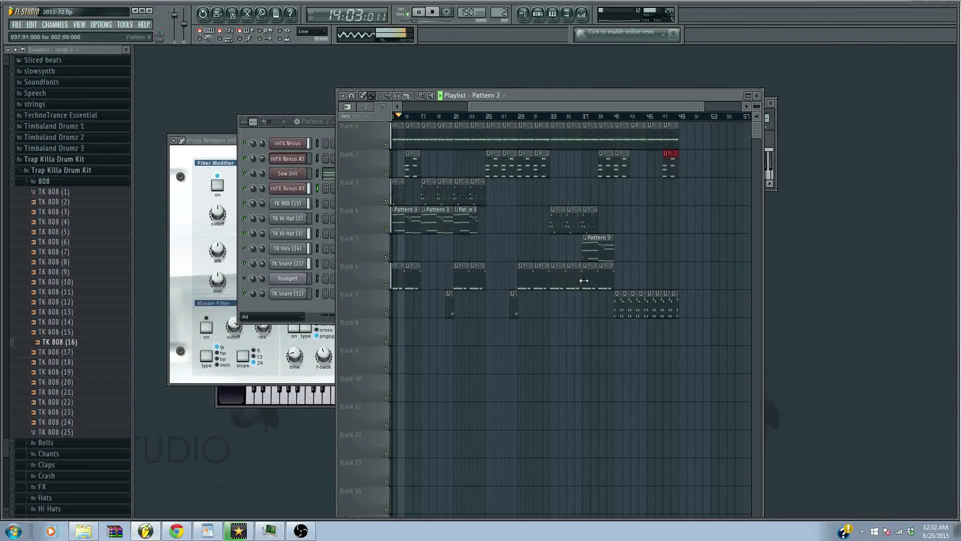
# Paint Pattern 9 clips on playlist track 6 across bars 41 to 48.
pyautogui.click(602, 277)
pyautogui.moveTo(623, 281); pyautogui.dragTo(666, 279)
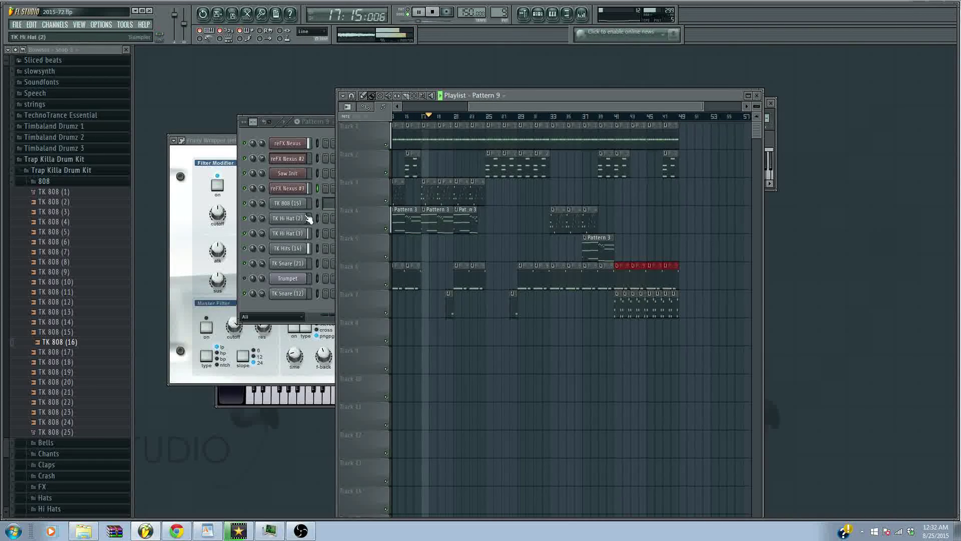
# Select Pattern 1 in the step sequencer and route the TK Snare (21) channel to mixer track 13.
pyautogui.click(304, 132)
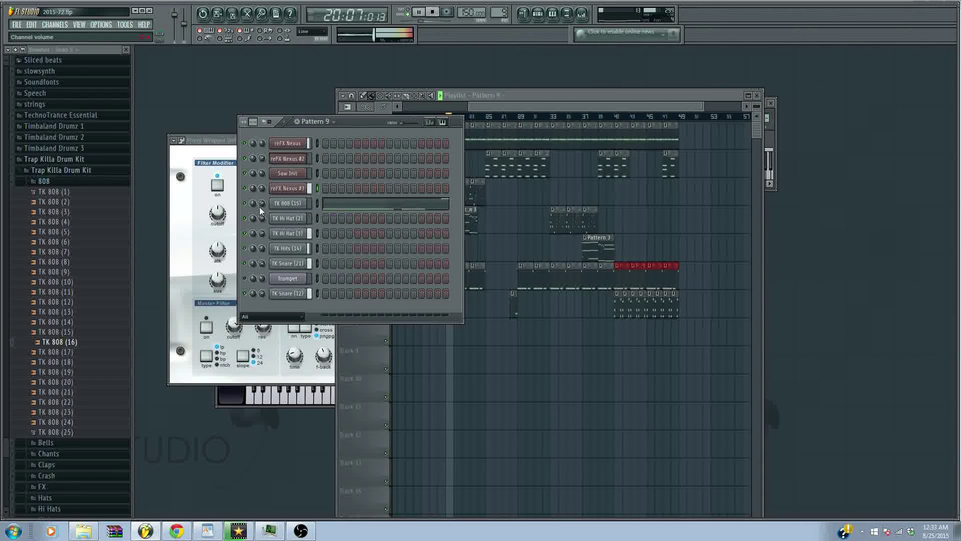
pyautogui.click(563, 94)
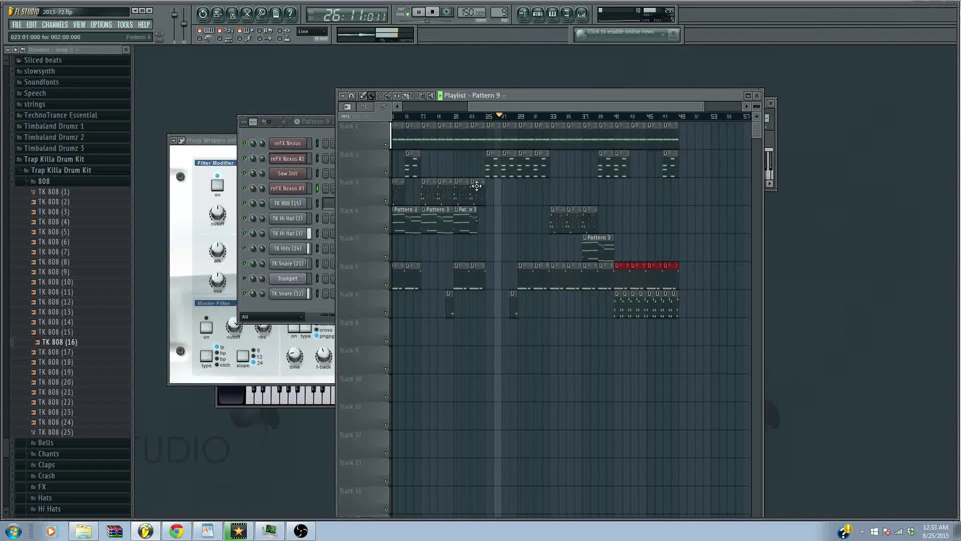
pyautogui.click(314, 133)
pyautogui.moveTo(500, 13); pyautogui.dragTo(500, 32)
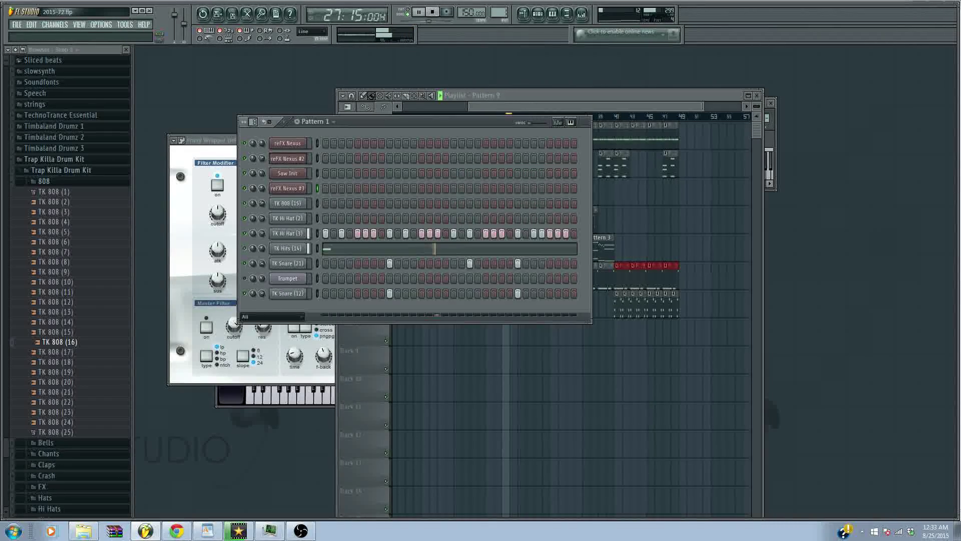
pyautogui.click(298, 265)
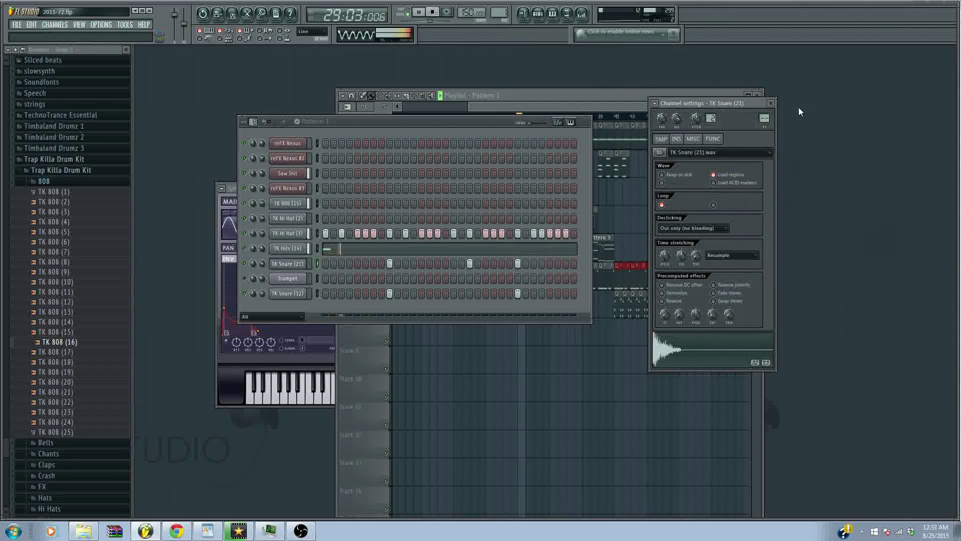
pyautogui.moveTo(764, 119); pyautogui.dragTo(765, 92)
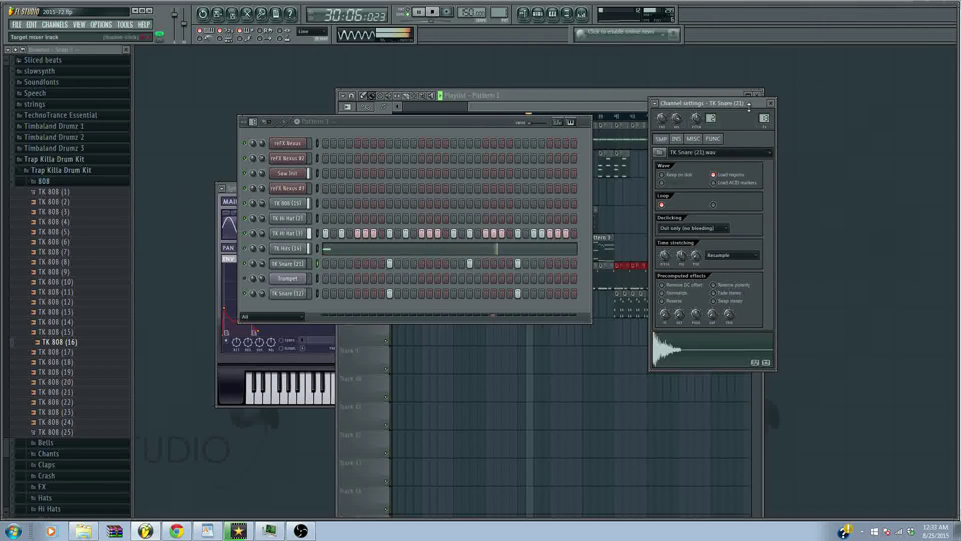
# Load Fruity Reeverb 2 on mixer Insert 13 and lower its early reflections level to about 41%.
pyautogui.click(582, 14)
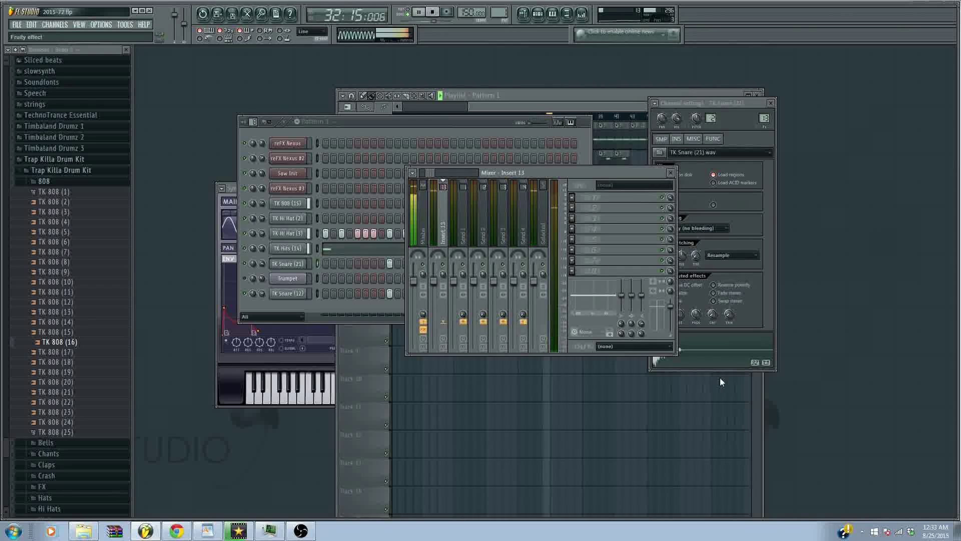
pyautogui.click(711, 412)
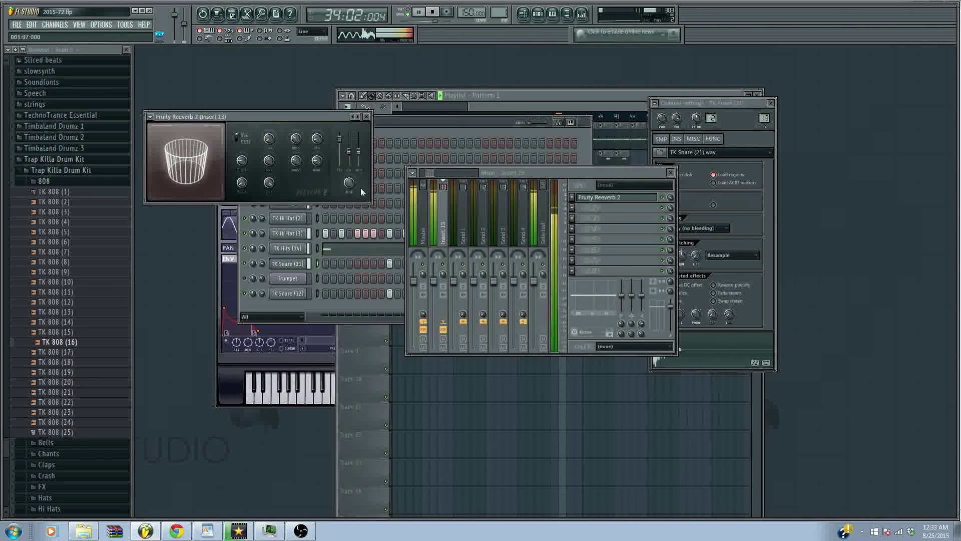
pyautogui.moveTo(350, 152); pyautogui.dragTo(350, 155)
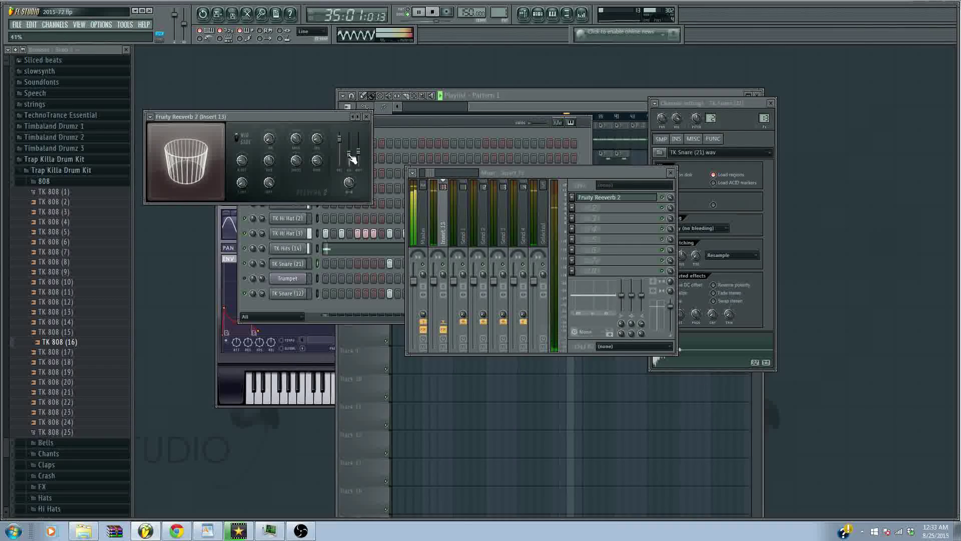
pyautogui.click(367, 117)
# Add a TK Snare (21) hit at step 7 and a TK Snare (12) hit at step 15 of Pattern 1.
pyautogui.click(419, 134)
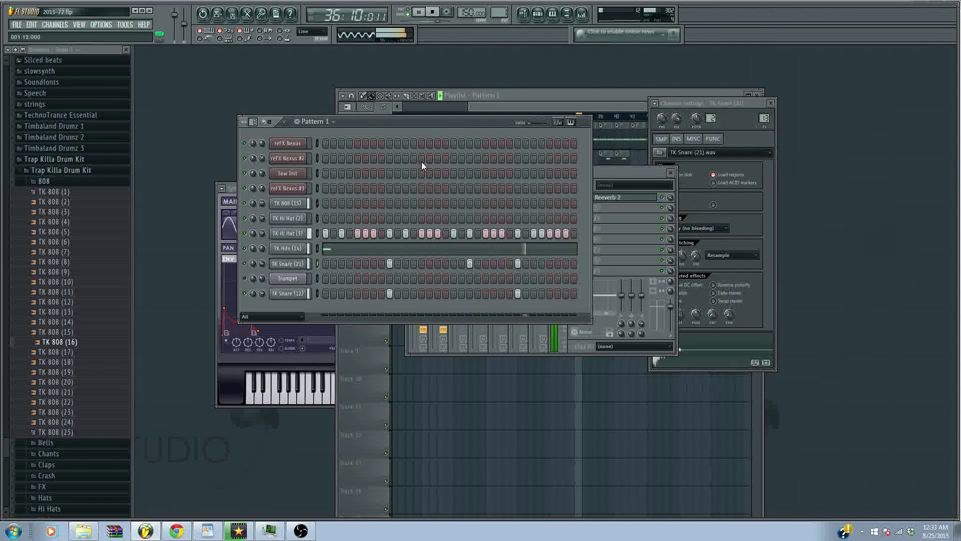
pyautogui.click(374, 265)
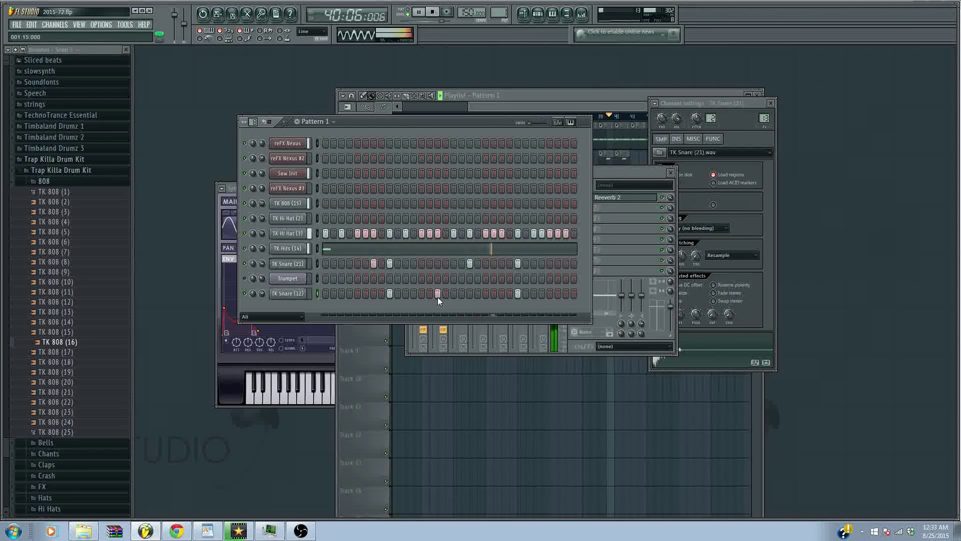
# Place a Pattern 3 clip on playlist track 4 at bars 45 to 48.
pyautogui.click(596, 107)
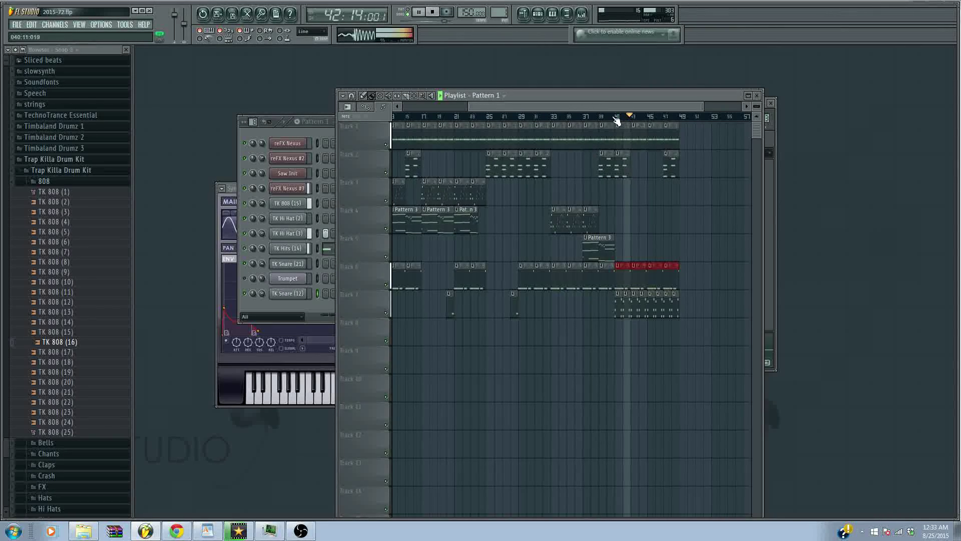
pyautogui.click(474, 224)
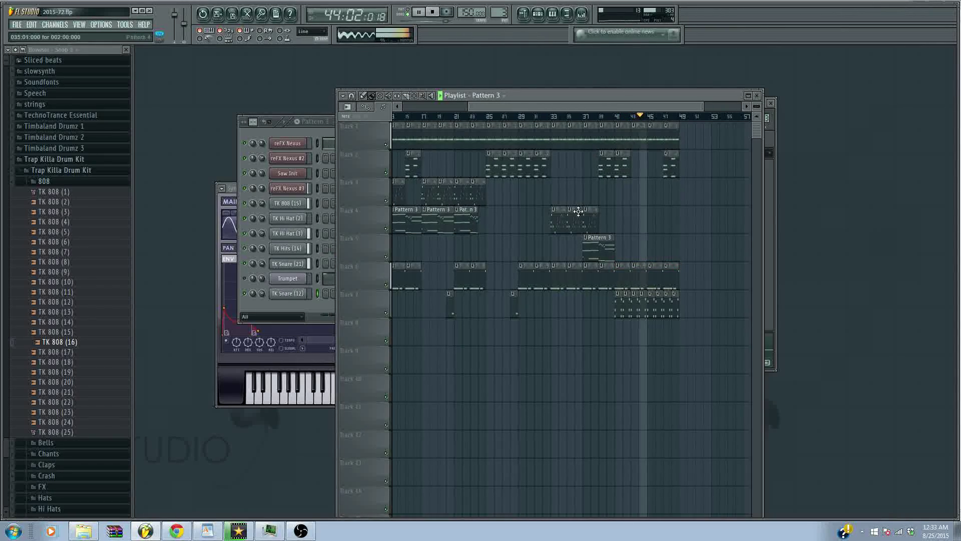
pyautogui.click(652, 231)
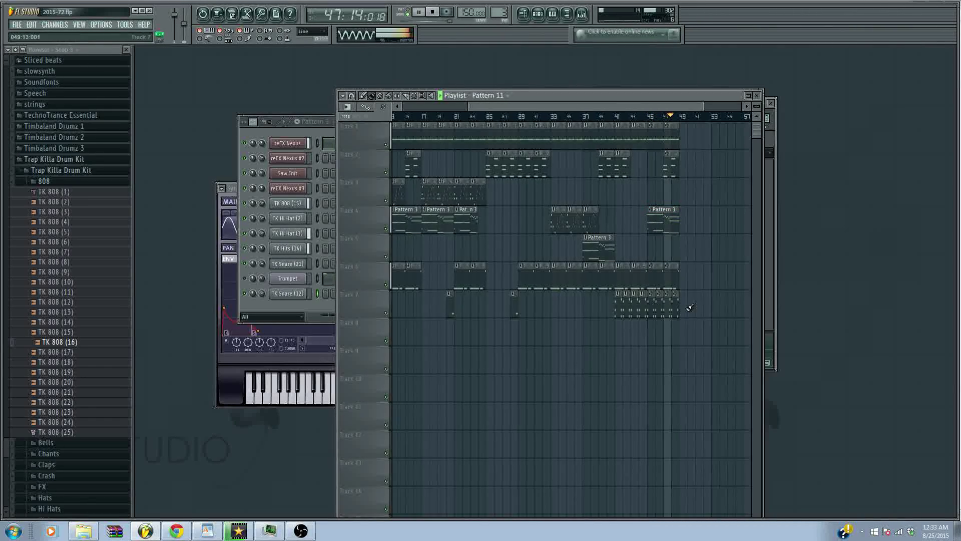
pyautogui.moveTo(682, 306); pyautogui.dragTo(734, 309)
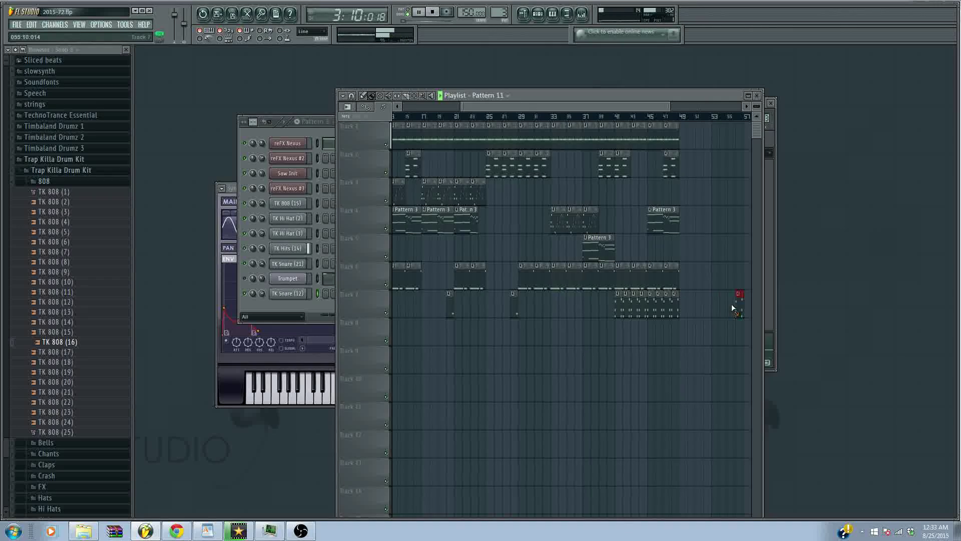
# Extend the arrangement over bars 49 to 56 with Pattern 9 on track 6, Pattern 3 on track 4, and Pattern 2 on track 2 at bars 49 and 55.
pyautogui.moveTo(498, 105); pyautogui.dragTo(599, 130)
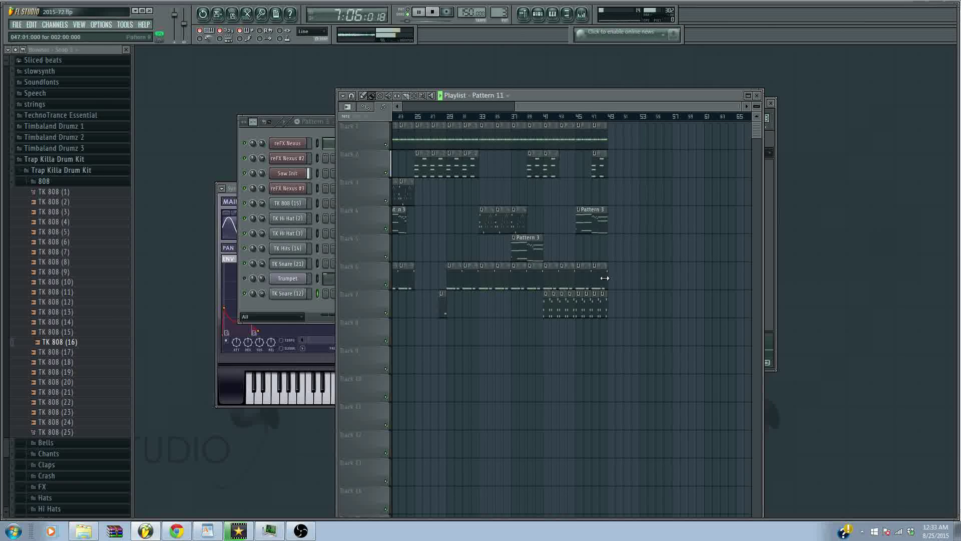
pyautogui.moveTo(598, 274); pyautogui.dragTo(625, 276)
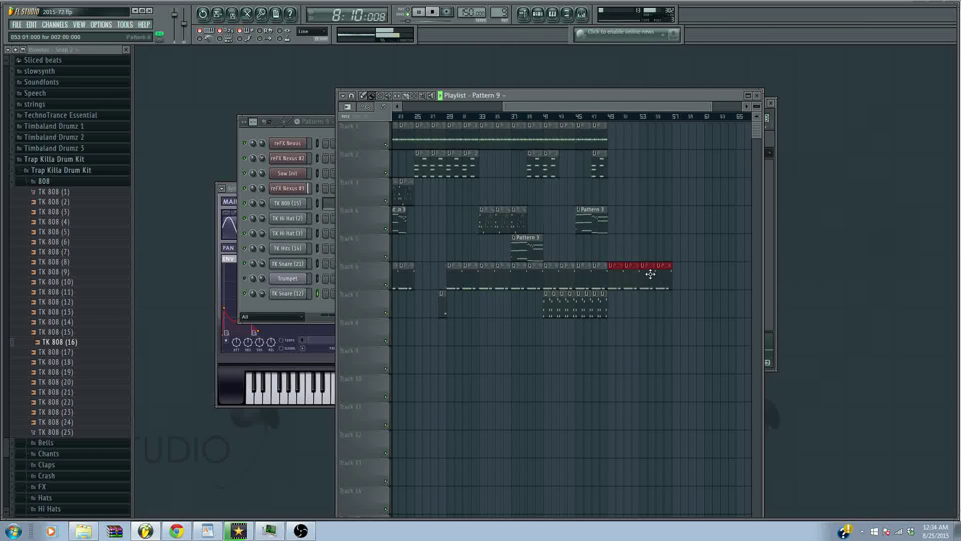
pyautogui.moveTo(589, 223); pyautogui.dragTo(637, 231)
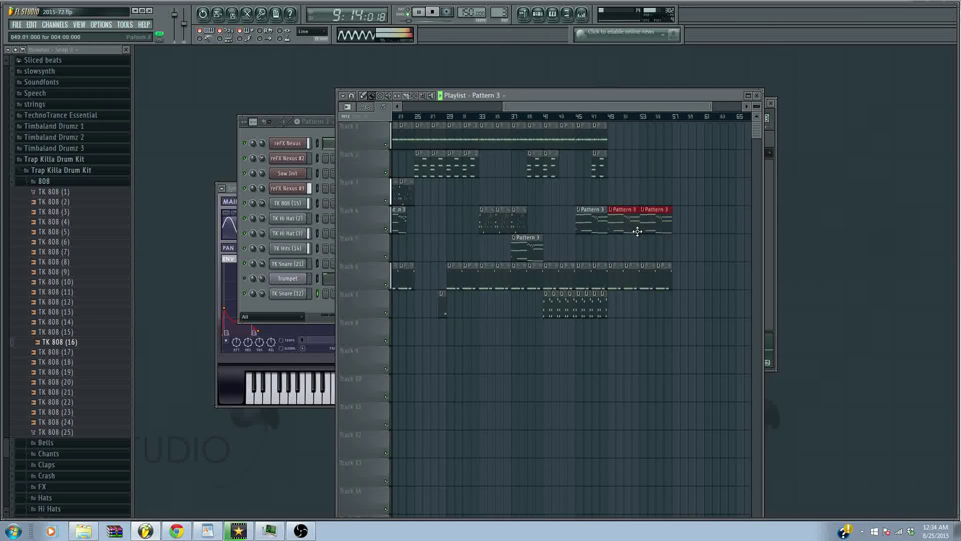
pyautogui.click(600, 174)
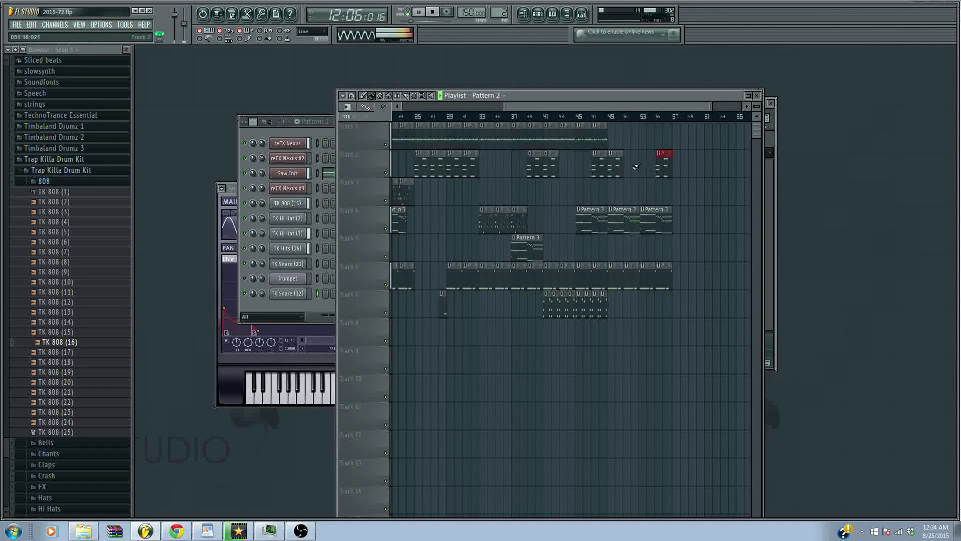
# Select Pattern 8 and place its clips on playlist track 8 at bars 9, 13, 25, 33 and 37.
pyautogui.moveTo(553, 103); pyautogui.dragTo(432, 96)
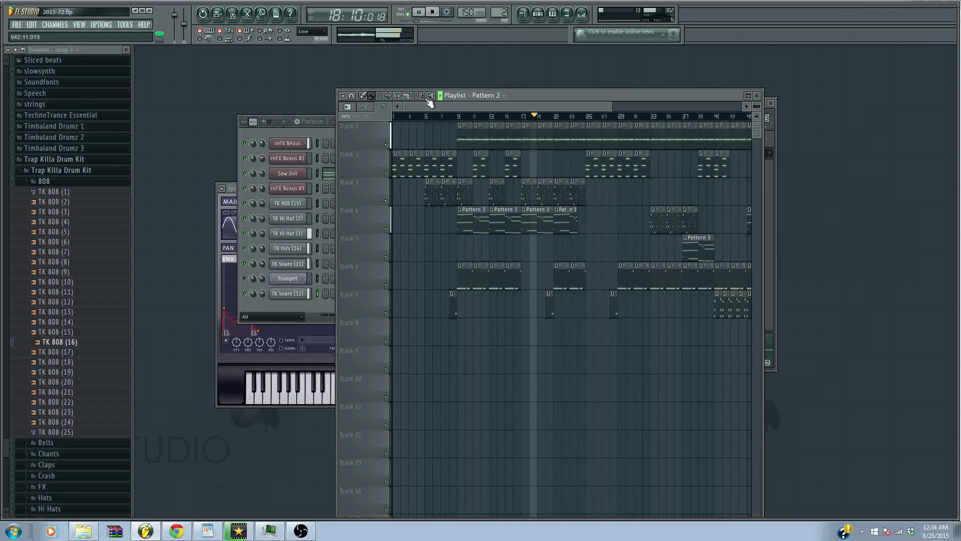
pyautogui.click(312, 134)
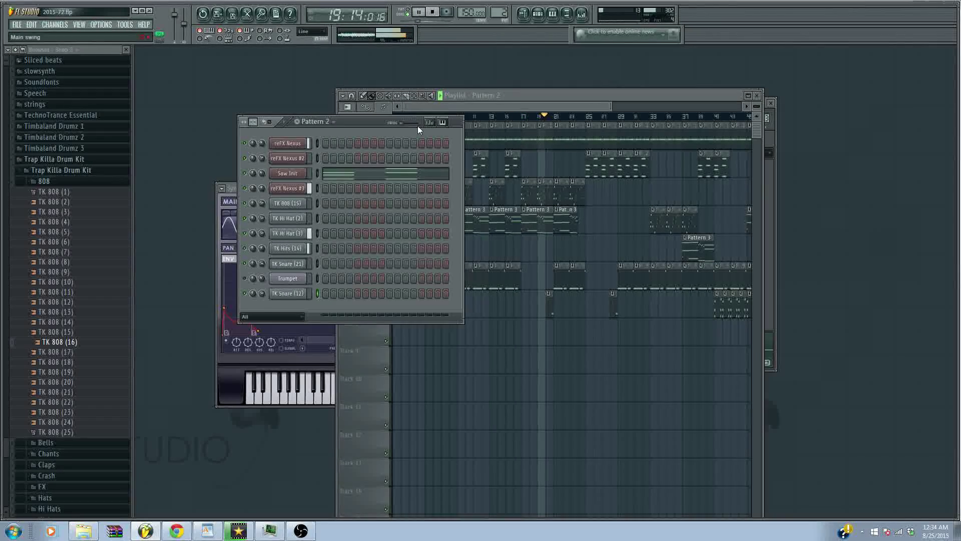
pyautogui.moveTo(502, 14); pyautogui.dragTo(502, 9)
pyautogui.click(551, 104)
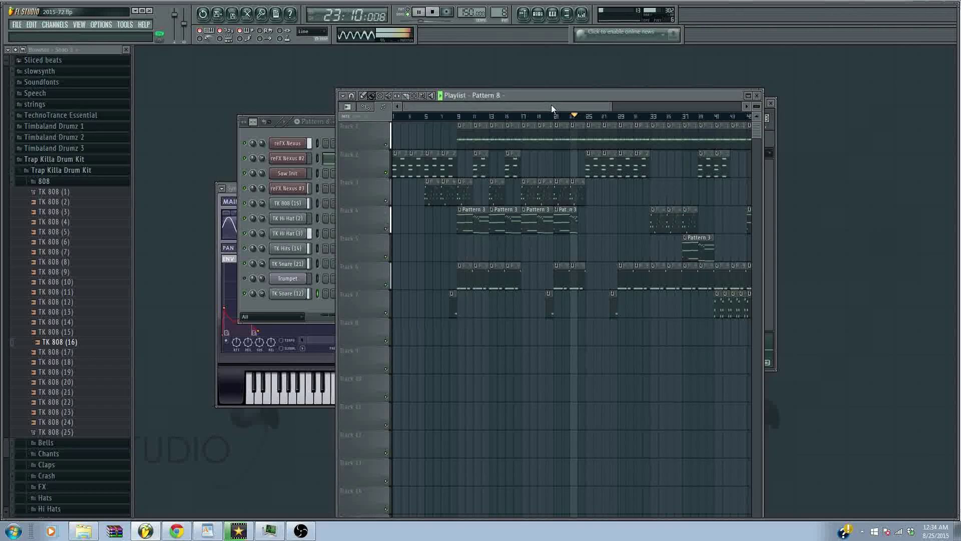
pyautogui.click(467, 337)
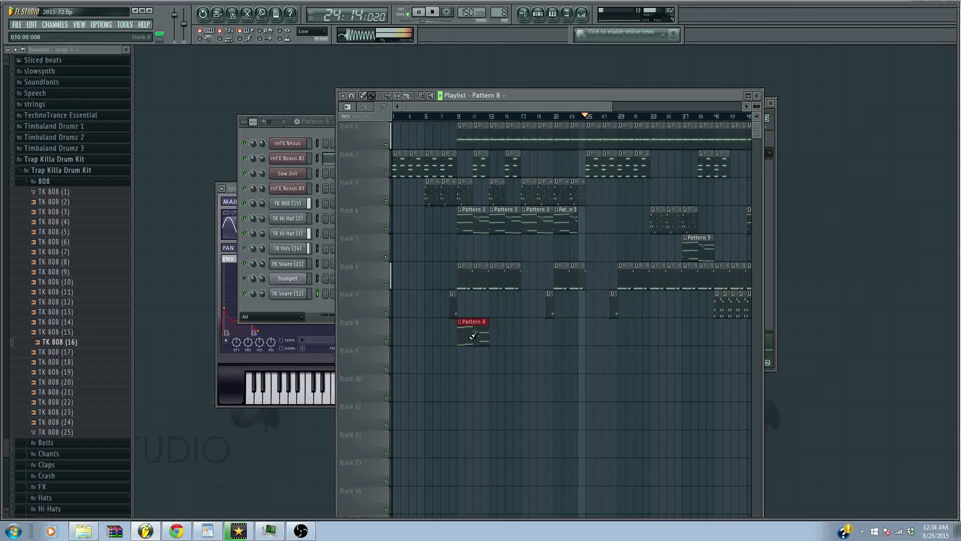
pyautogui.click(593, 337)
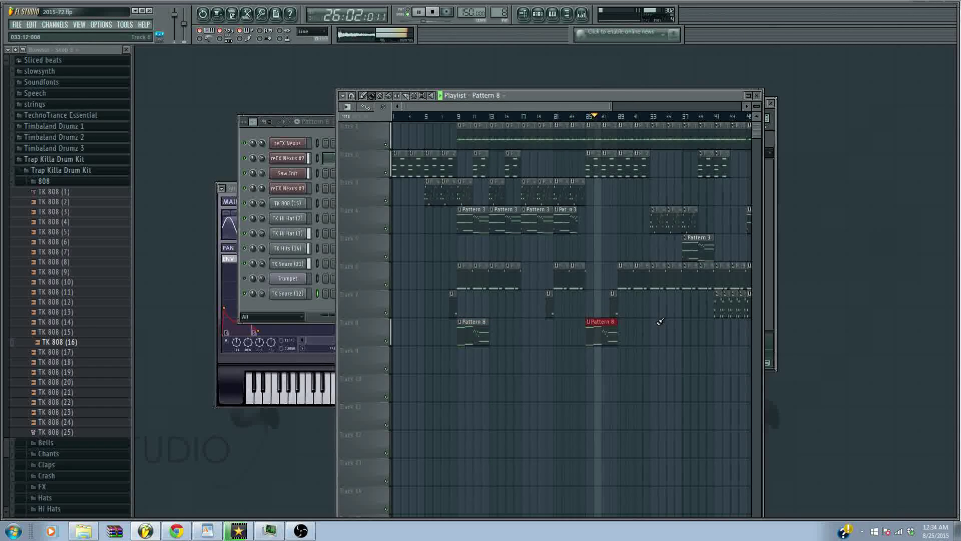
pyautogui.click(499, 336)
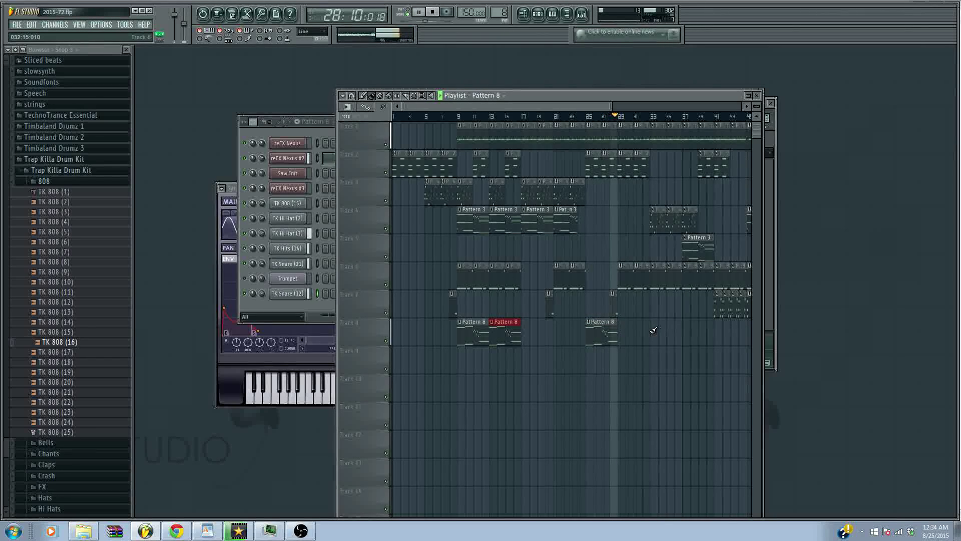
pyautogui.click(687, 333)
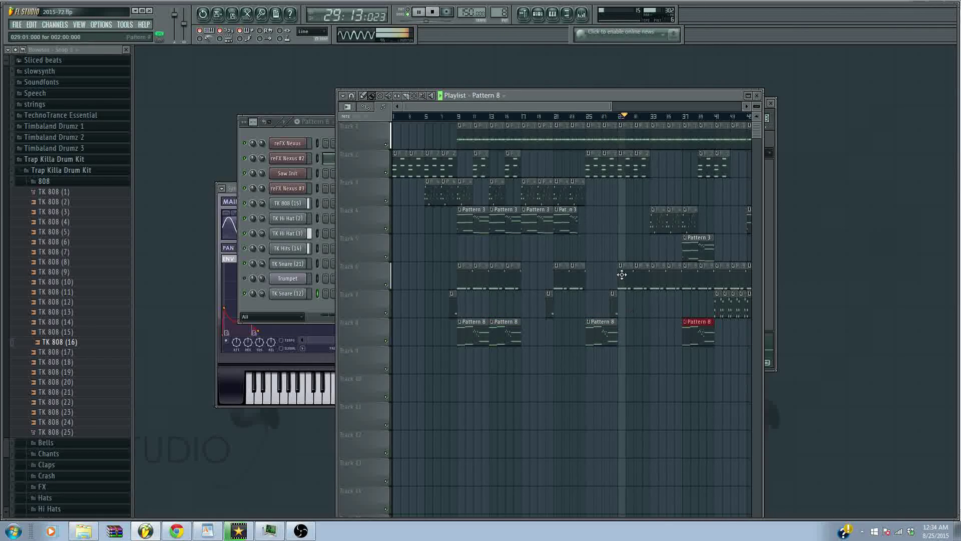
pyautogui.click(656, 330)
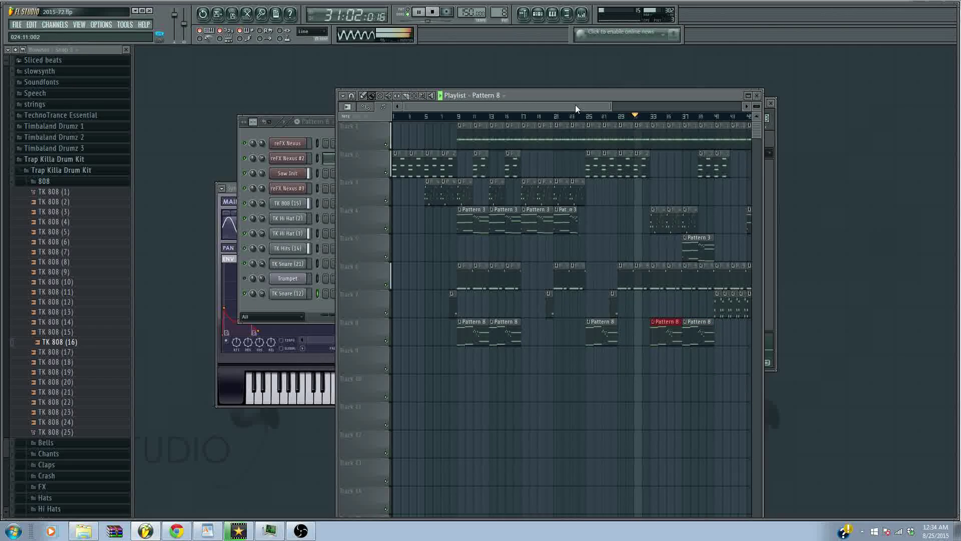
# Paint Pattern 8 clips on playlist track 8 across bars 45 to 56.
pyautogui.moveTo(576, 105); pyautogui.dragTo(653, 106)
pyautogui.moveTo(617, 337); pyautogui.dragTo(680, 336)
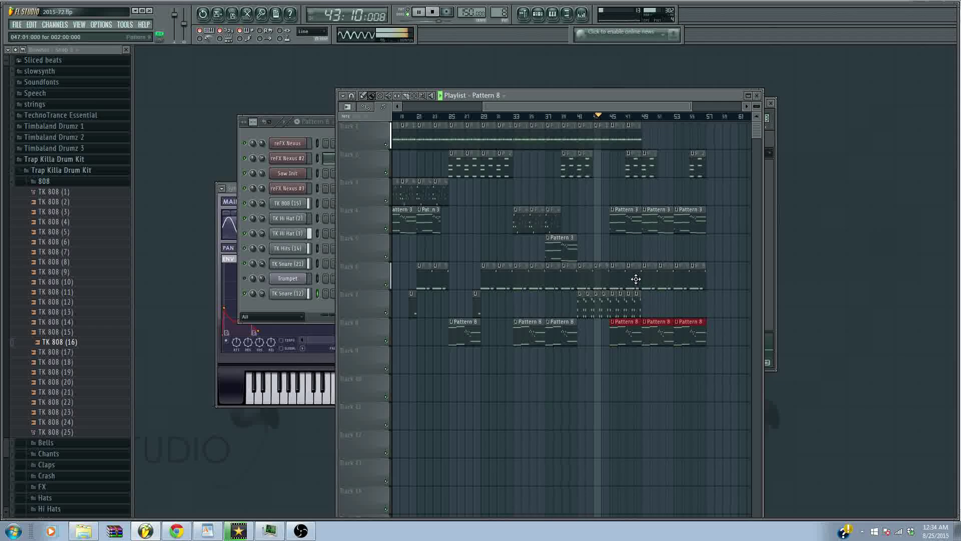
# Paint Pattern 11 on track 7 and Pattern 1 on track 1 across bars 49 to 56.
pyautogui.click(649, 304)
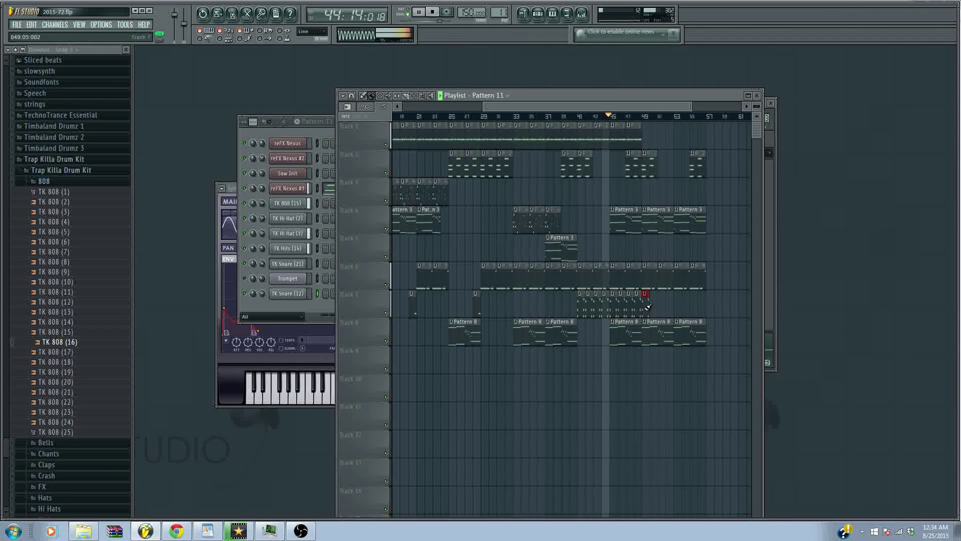
pyautogui.moveTo(649, 306); pyautogui.dragTo(693, 311)
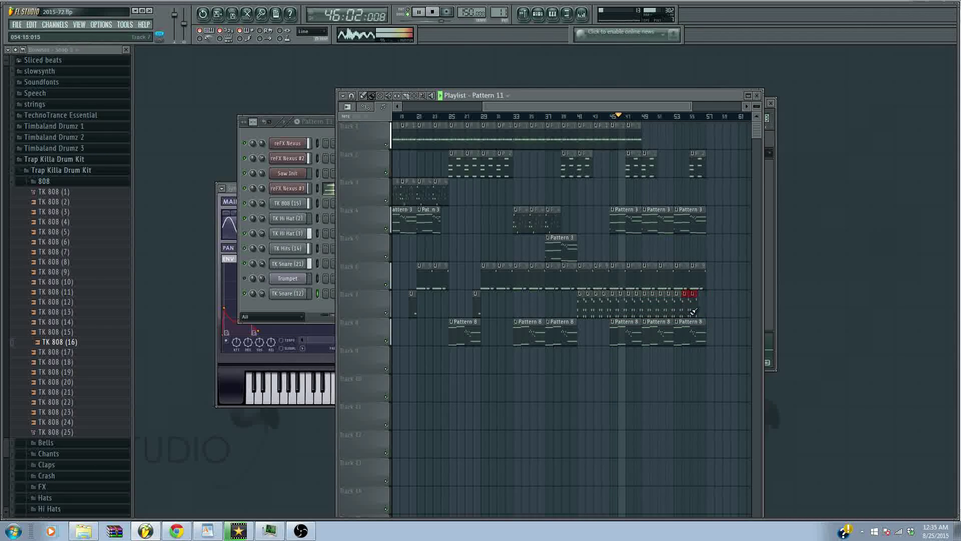
pyautogui.click(642, 138)
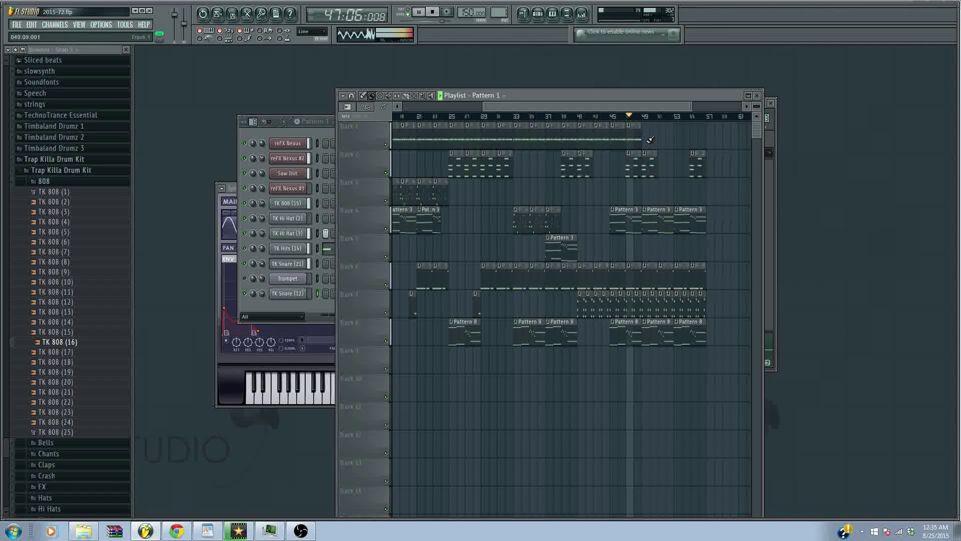
pyautogui.moveTo(648, 141); pyautogui.dragTo(695, 151)
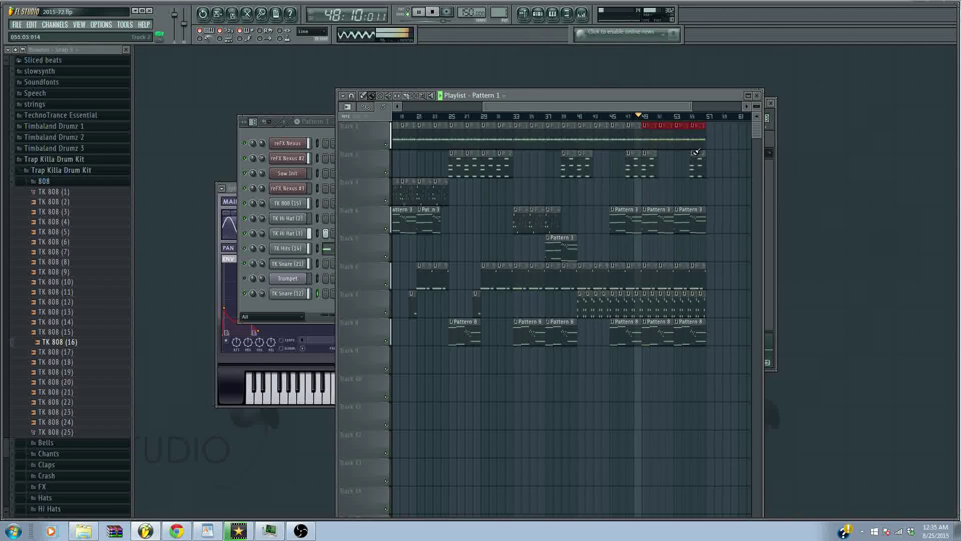
# Delete the Pattern 8 clip at bar 49 on track 8 and the Pattern 1 clip at bar 55 on track 1.
pyautogui.rightClick(660, 333)
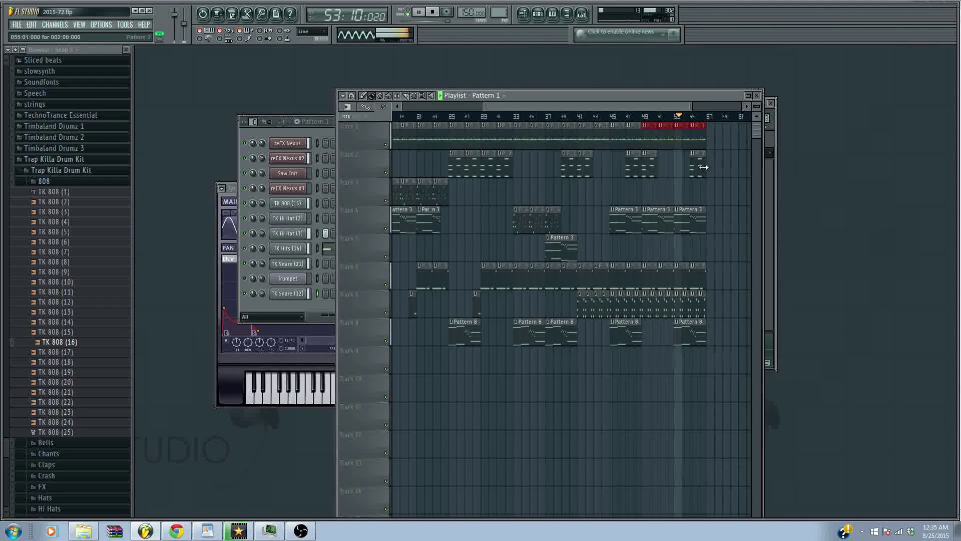
pyautogui.rightClick(698, 137)
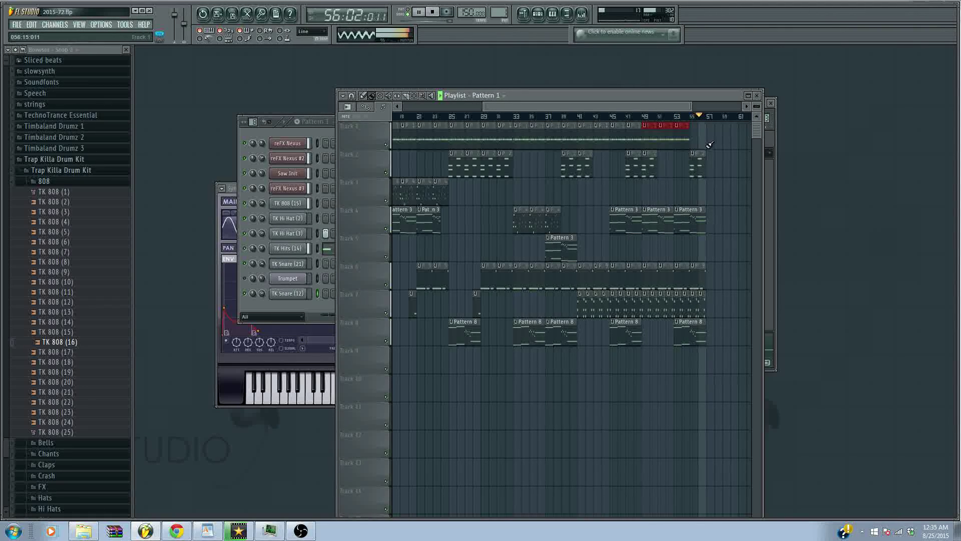
# Copy all the playlist clips in bars 9 to 24 and paste them starting at bar 57.
pyautogui.moveTo(664, 109); pyautogui.dragTo(508, 99)
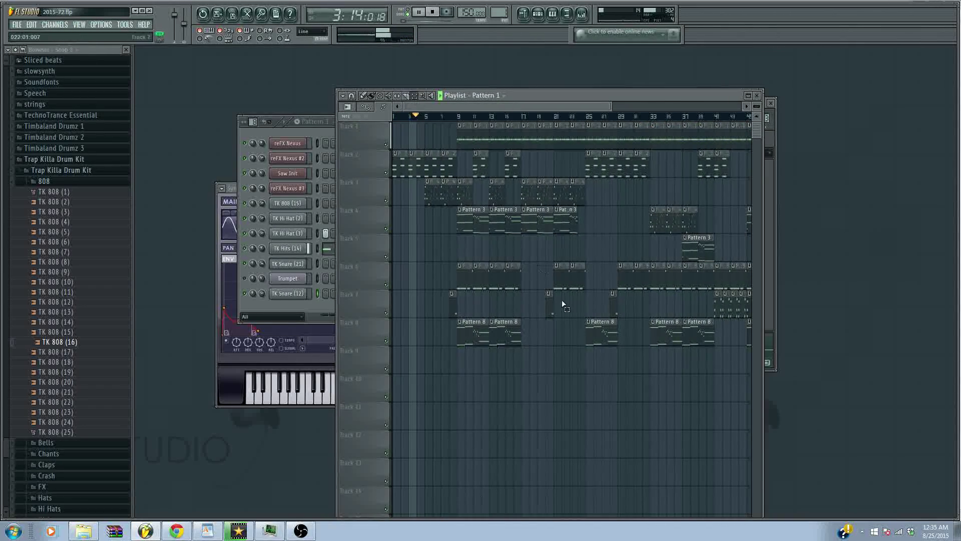
pyautogui.moveTo(584, 373); pyautogui.dragTo(471, 138)
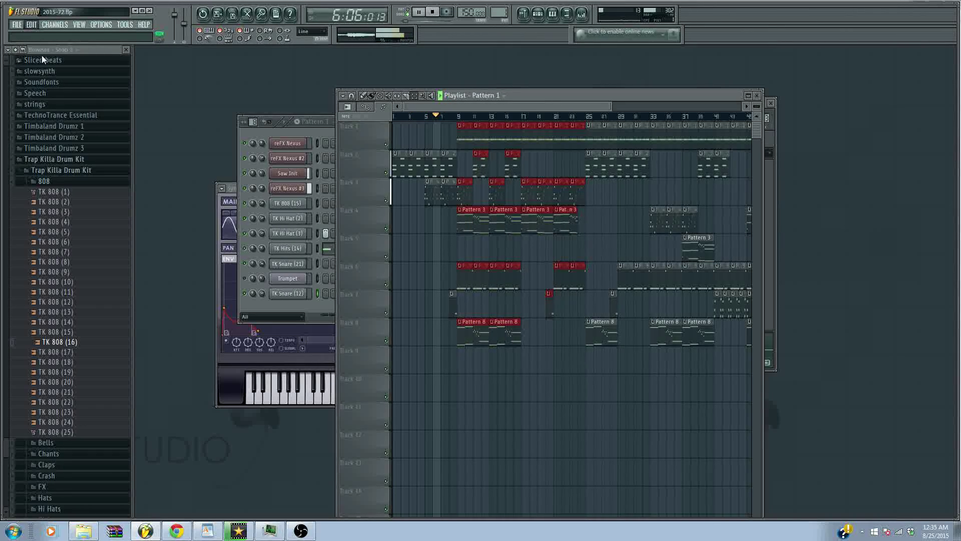
pyautogui.moveTo(431, 106); pyautogui.dragTo(691, 134)
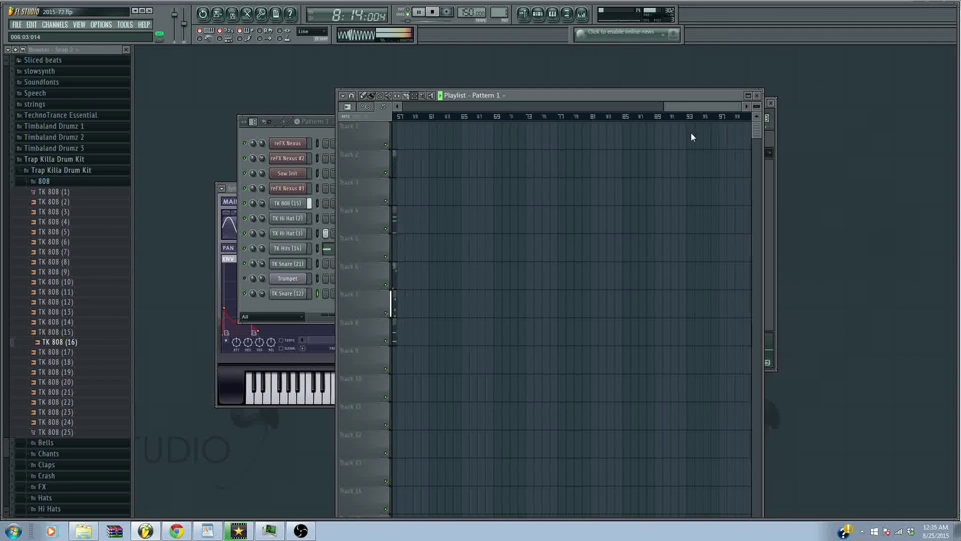
pyautogui.click(33, 24)
pyautogui.click(47, 67)
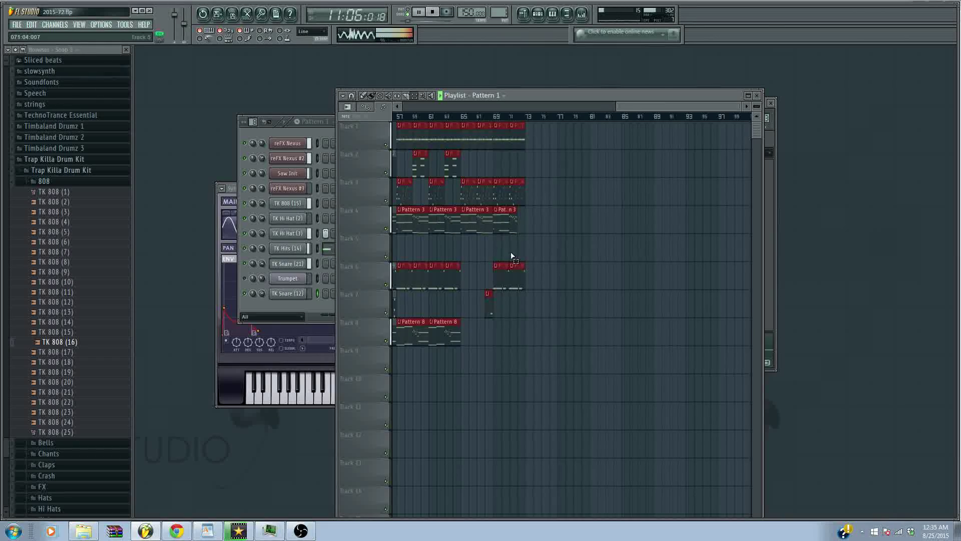
# Paint Pattern 8 clips on playlist track 8 across bars 65 to 72.
pyautogui.moveTo(647, 106)
pyautogui.mouseDown()
pyautogui.moveTo(566, 92)
pyautogui.moveTo(583, 90)
pyautogui.mouseUp()
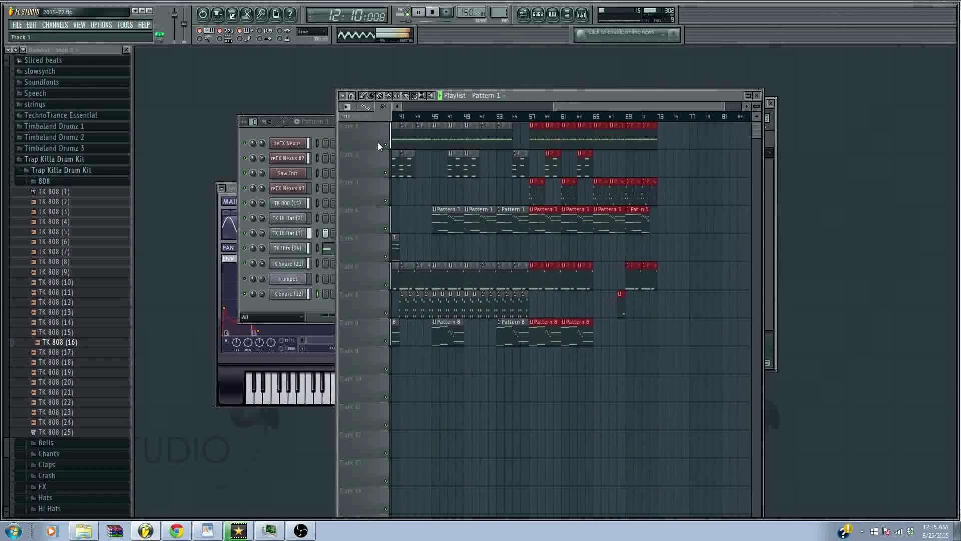
pyautogui.click(601, 338)
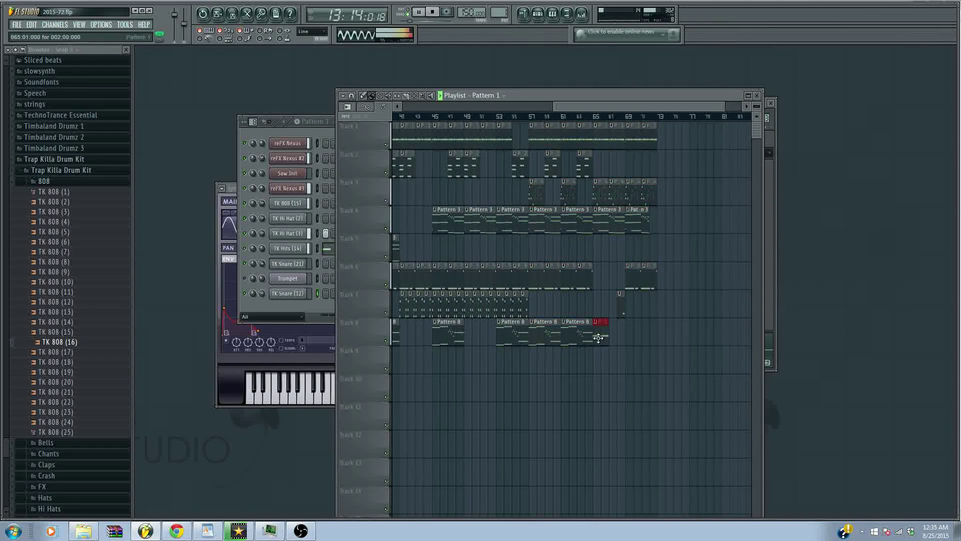
pyautogui.click(582, 334)
pyautogui.moveTo(599, 335); pyautogui.dragTo(627, 338)
# Delete the Pattern 1 clips at bars 69 to 72 on track 1 and shorten the clip at bar 63 to one bar.
pyautogui.rightClick(636, 142)
pyautogui.rightClick(651, 143)
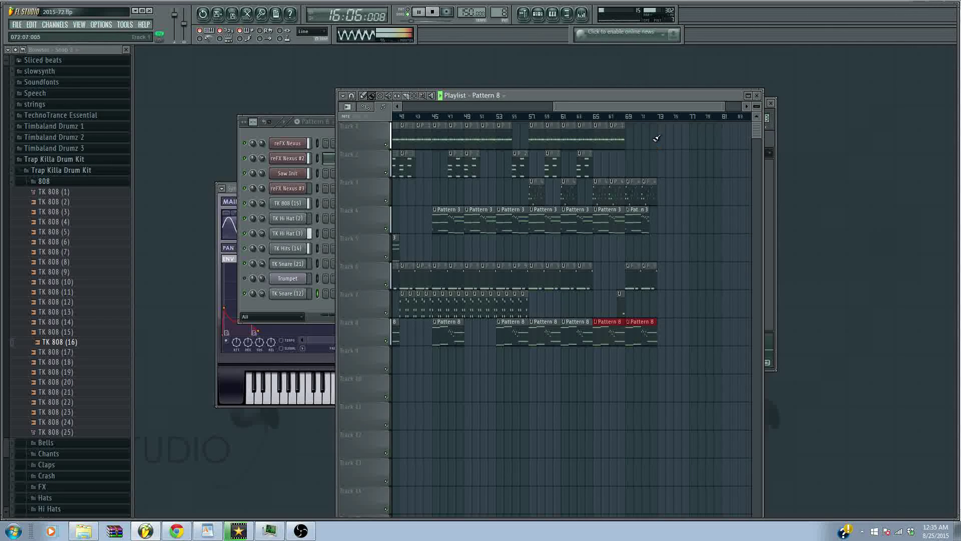
pyautogui.click(591, 145)
pyautogui.moveTo(592, 145); pyautogui.dragTo(585, 146)
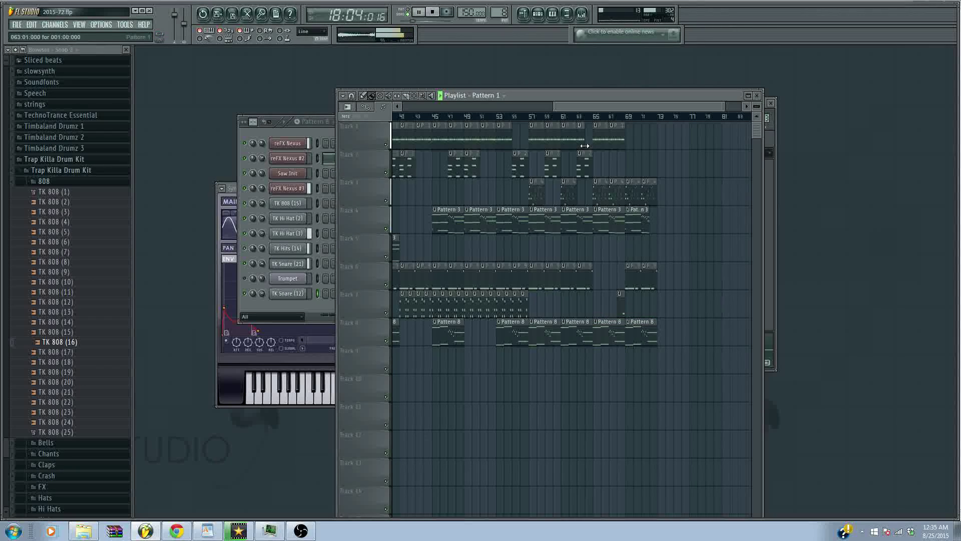
# Add a Pattern 9 clip on track 6 at bar 65 and Pattern 4 clips on track 3 at bars 59 and 63.
pyautogui.click(599, 282)
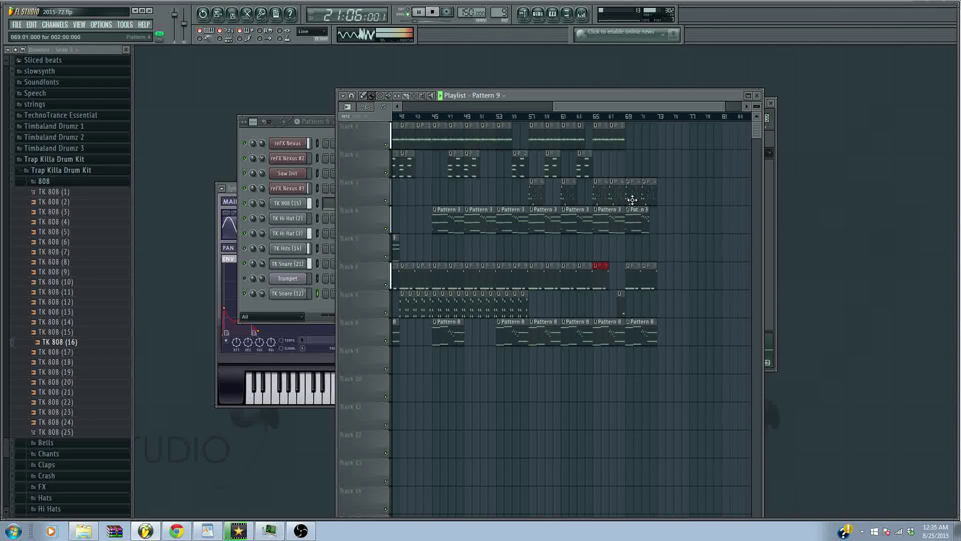
pyautogui.click(565, 198)
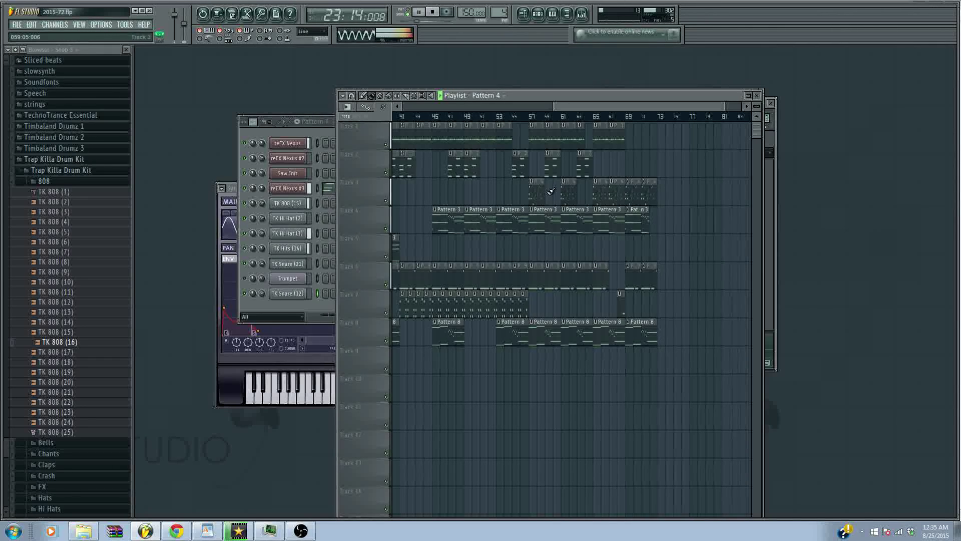
pyautogui.click(551, 192)
pyautogui.click(579, 195)
pyautogui.moveTo(569, 110); pyautogui.dragTo(454, 95)
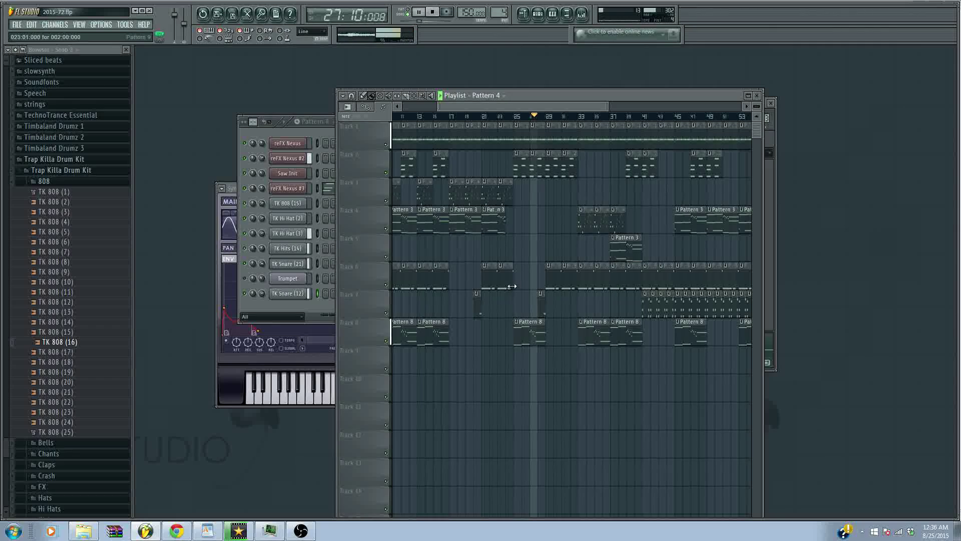
pyautogui.moveTo(494, 110); pyautogui.dragTo(578, 139)
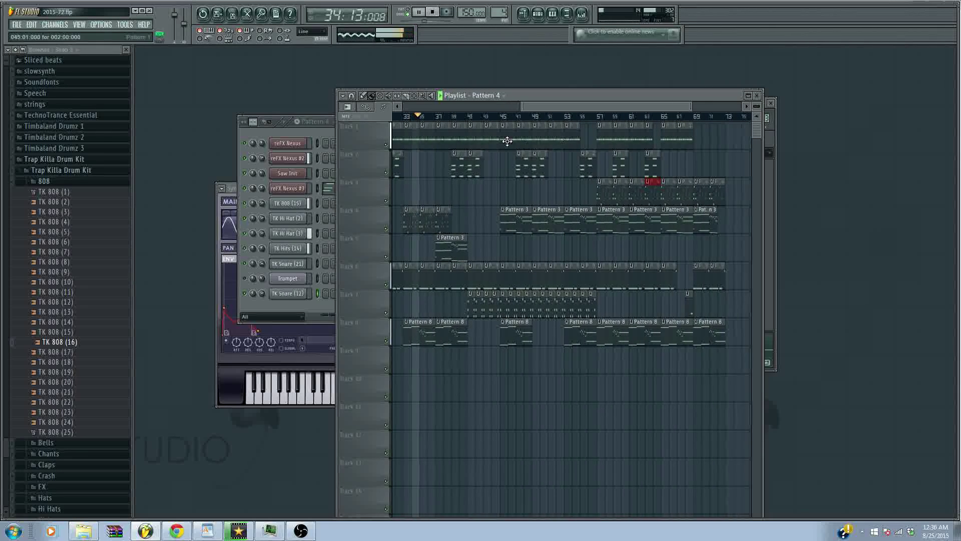
# Add three D5 notes to TK 808 (15) in Pattern 7's piano roll, at steps 1, 7 and 13 of bar 1.
pyautogui.click(325, 135)
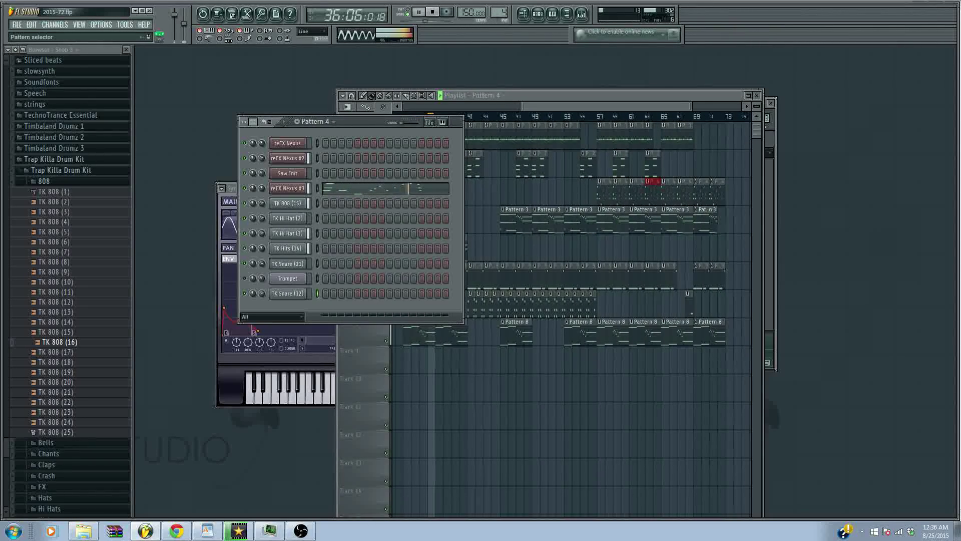
pyautogui.moveTo(499, 14); pyautogui.dragTo(500, 5)
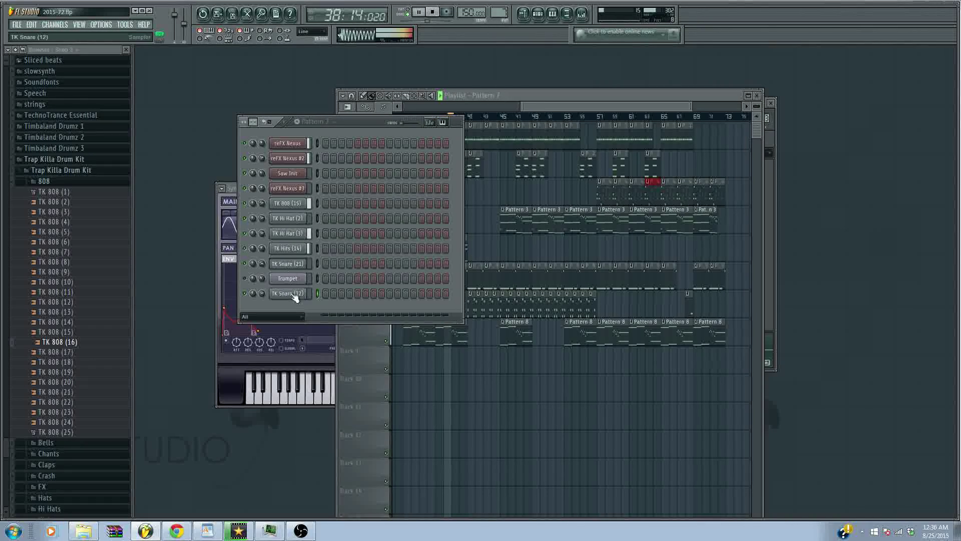
pyautogui.press('F7')
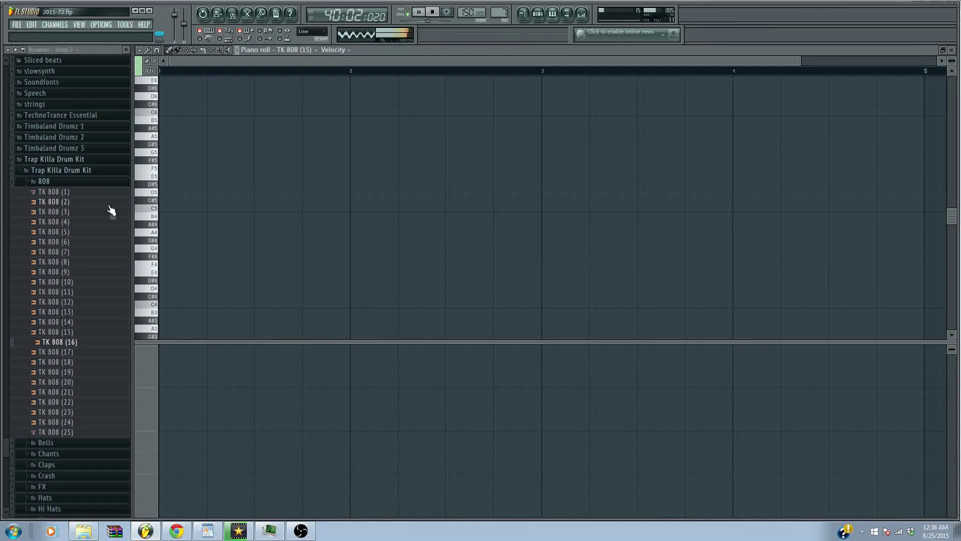
pyautogui.click(168, 192)
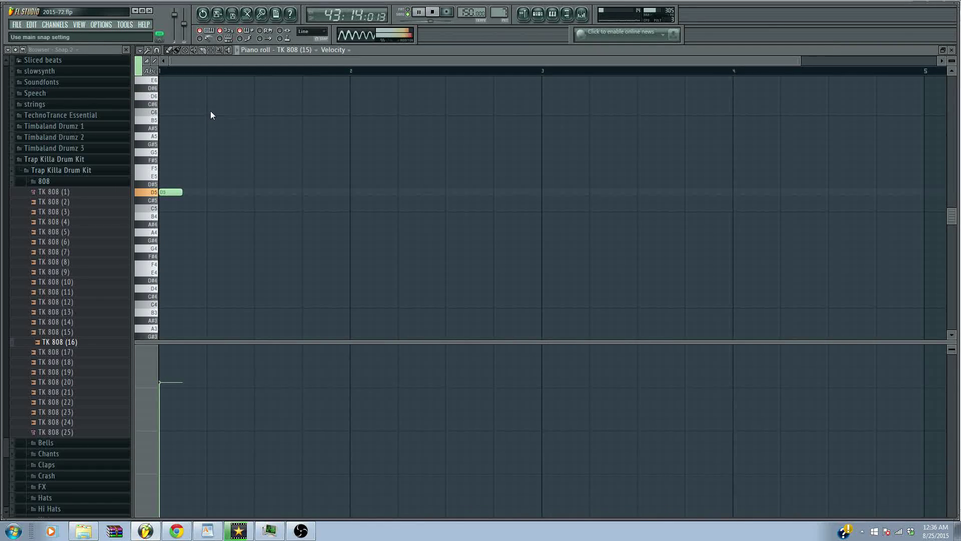
pyautogui.click(238, 193)
pyautogui.click(307, 194)
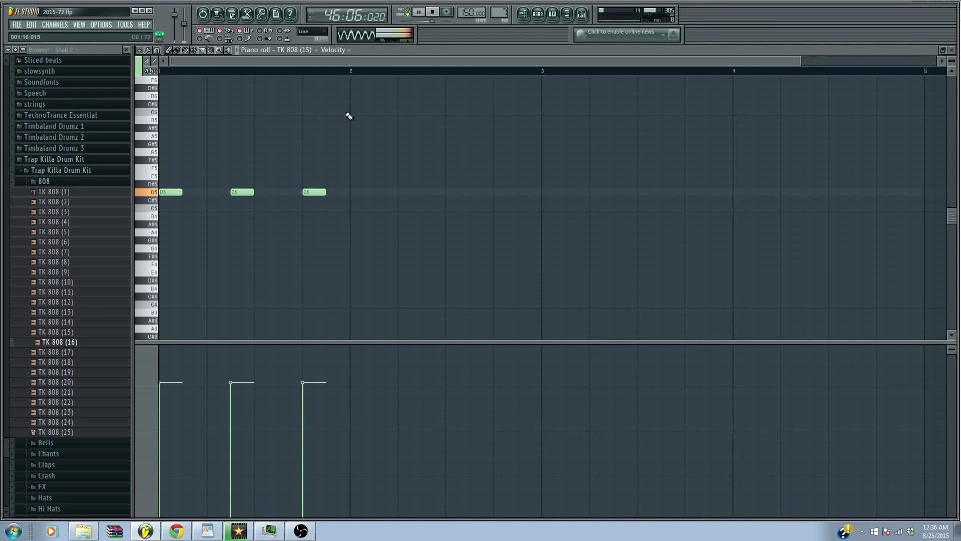
# Add a D6 note at step 3 and a D5 note at step 5 of bar 2, and make the D6 a slide note.
pyautogui.click(375, 112)
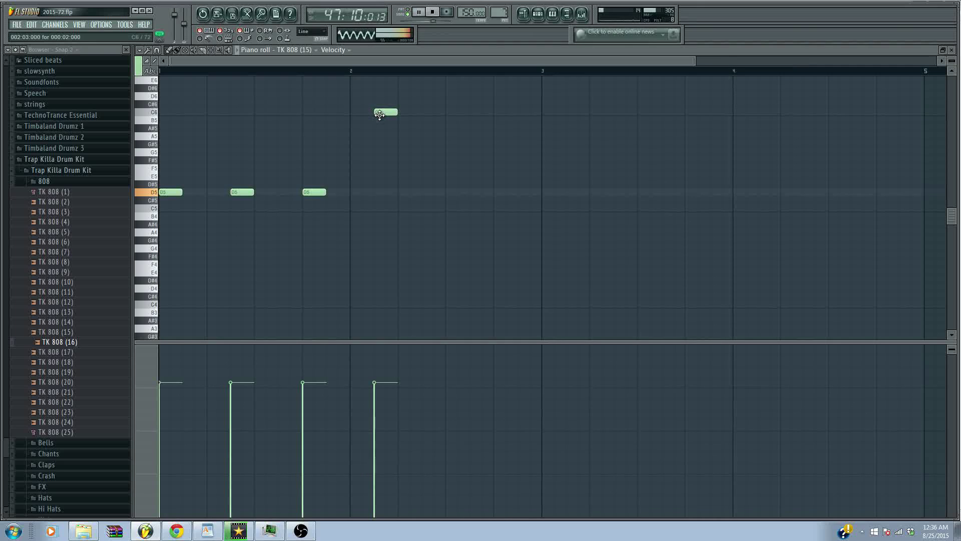
pyautogui.moveTo(380, 115); pyautogui.dragTo(380, 100)
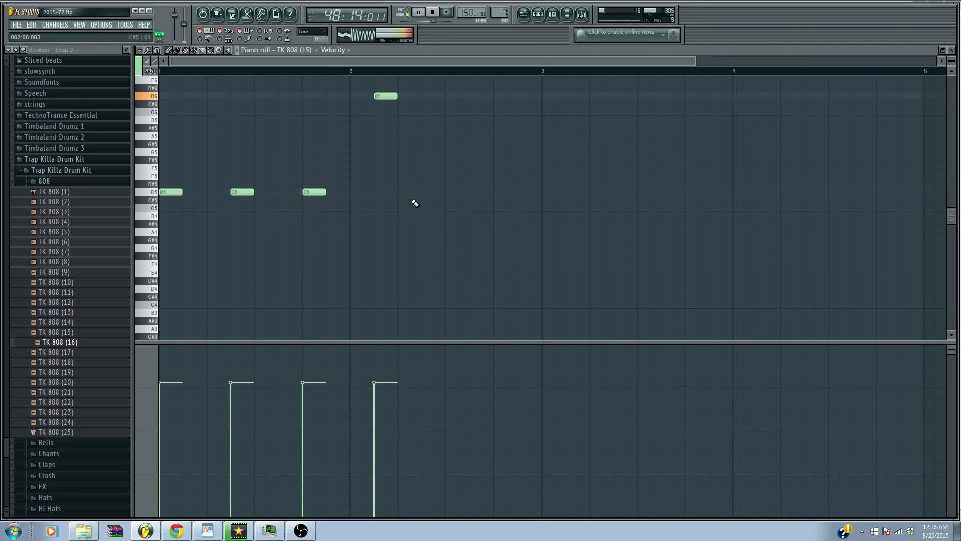
pyautogui.click(399, 192)
pyautogui.doubleClick(381, 96)
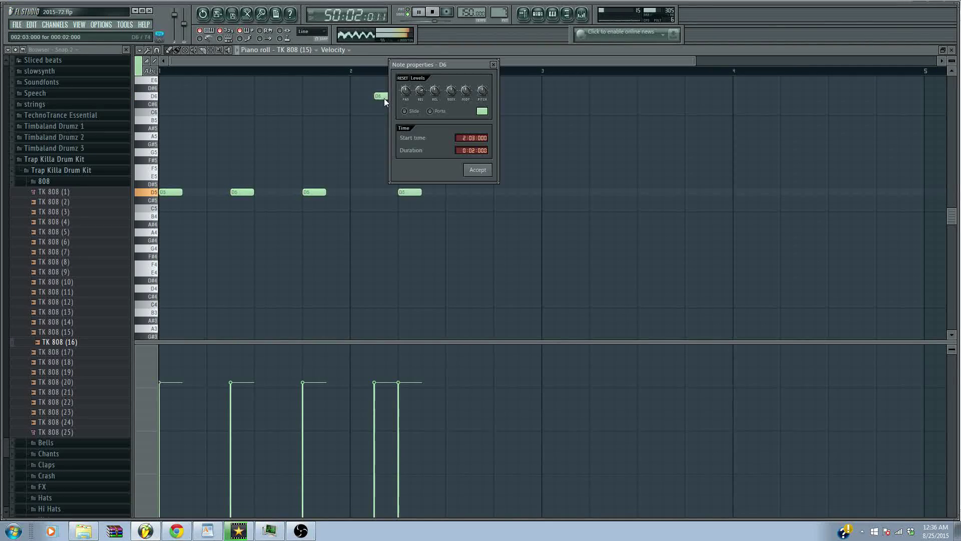
pyautogui.click(477, 169)
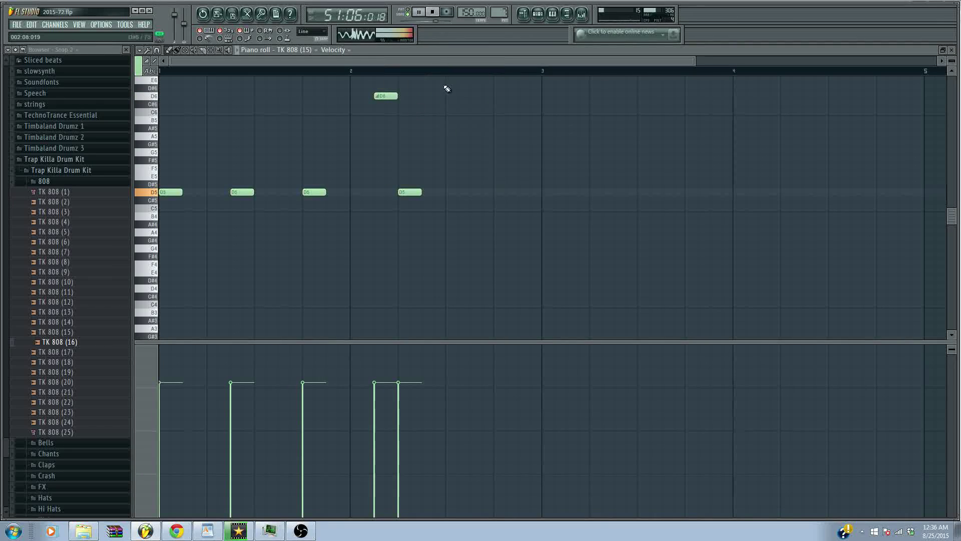
# Switch playback to pattern mode and move the D6 slide note back to step 15 of bar 1.
pyautogui.click(417, 14)
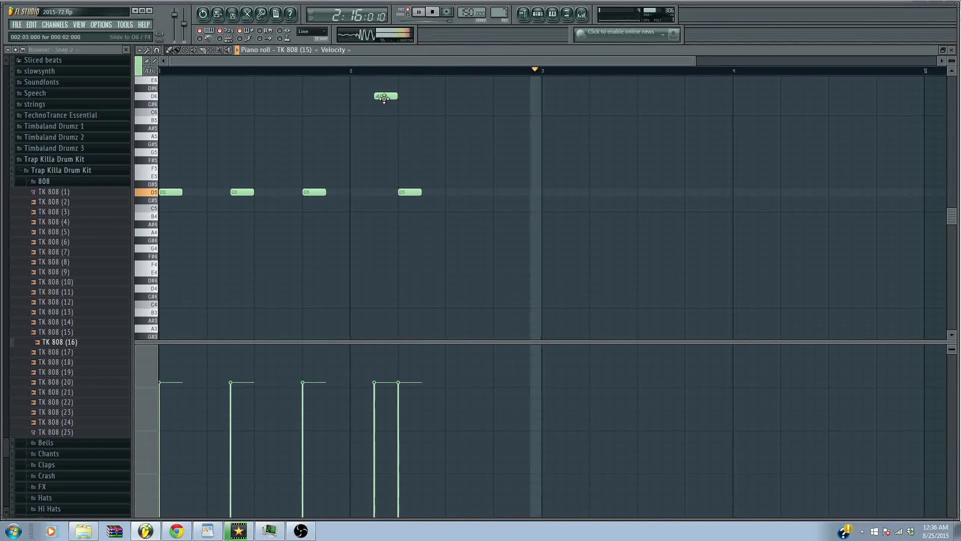
pyautogui.moveTo(387, 96); pyautogui.dragTo(363, 95)
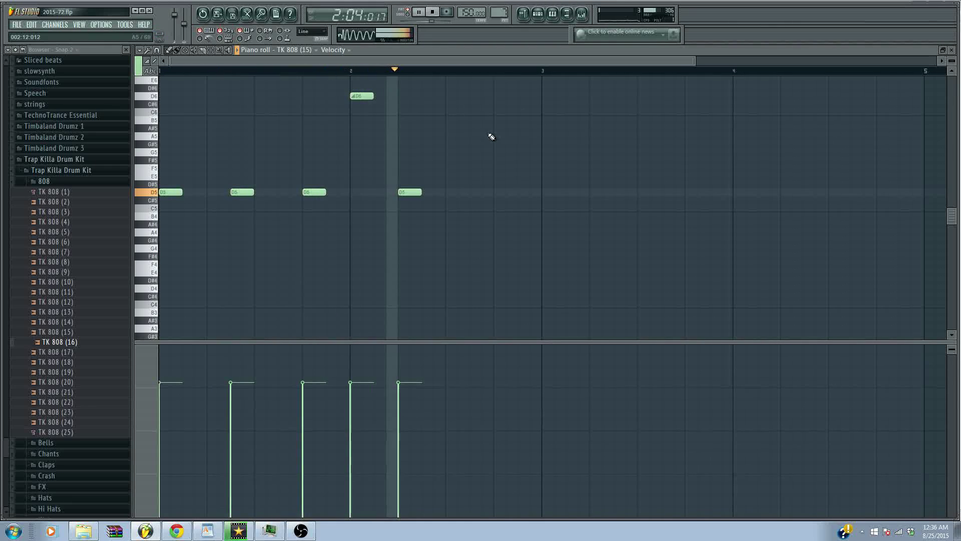
pyautogui.moveTo(362, 96); pyautogui.dragTo(339, 94)
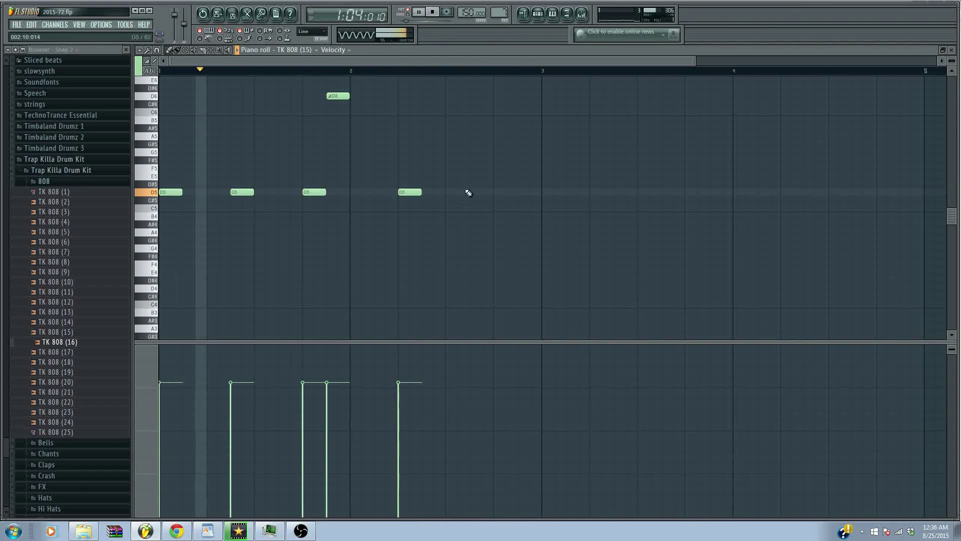
# Add D5 notes at steps 11 and 15 of bar 2 and turn off slide for the step 11 note.
pyautogui.click(473, 194)
pyautogui.click(520, 193)
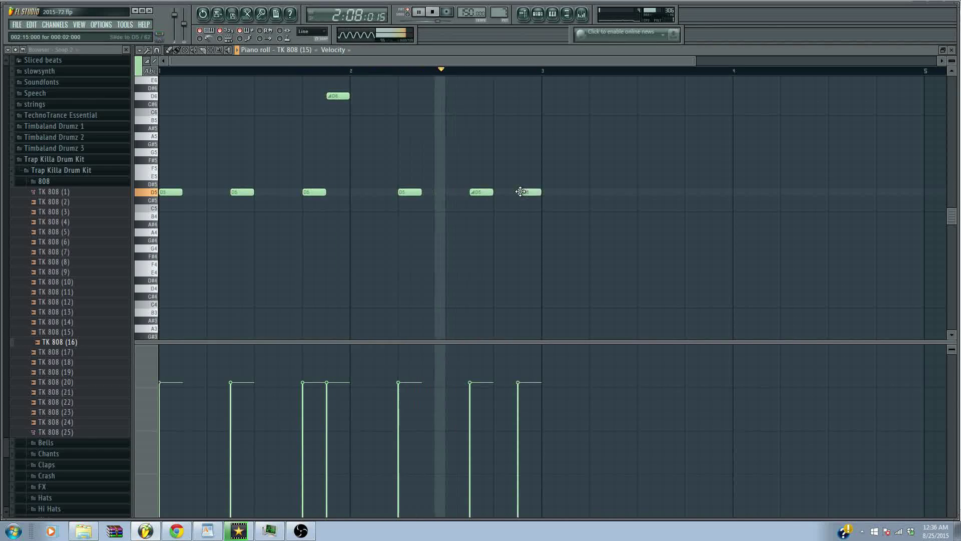
pyautogui.doubleClick(478, 192)
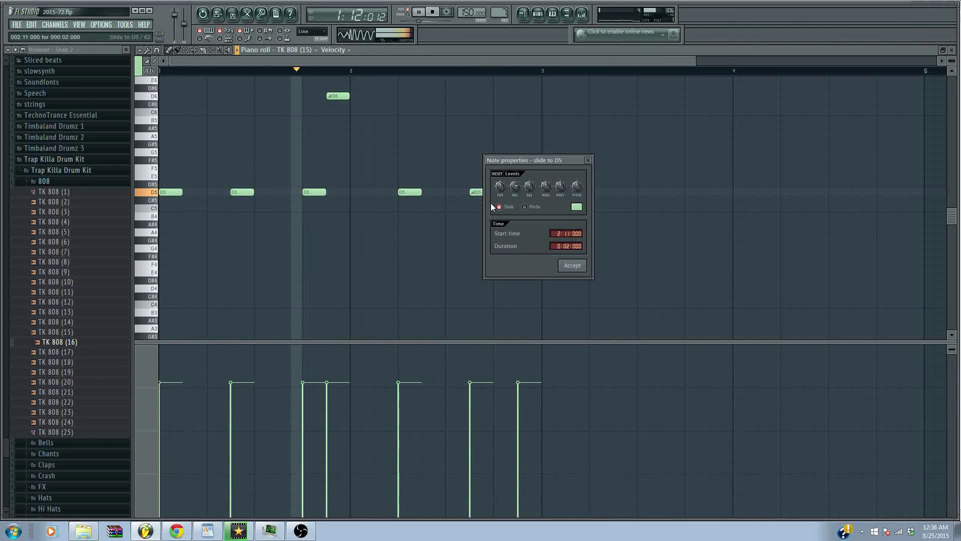
pyautogui.click(572, 265)
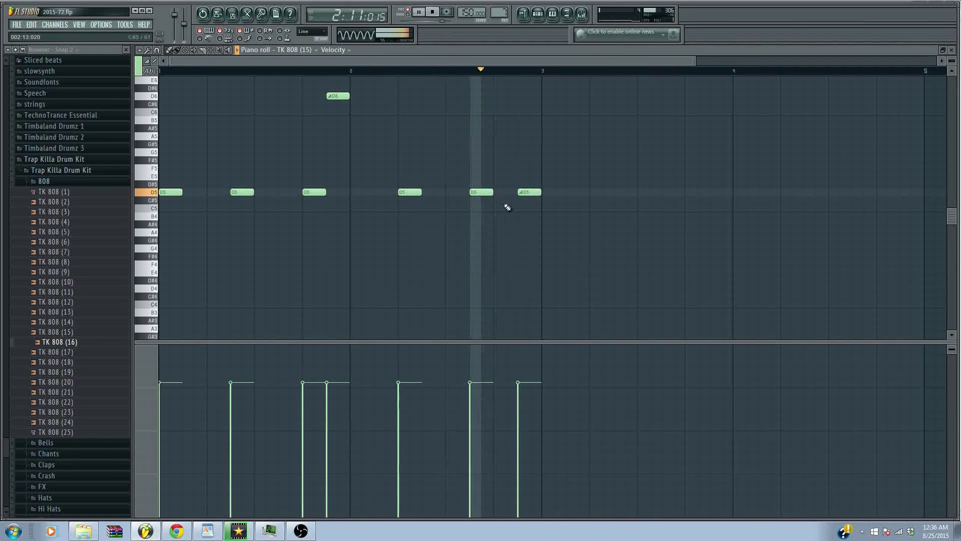
# Raise the note at step 15 of bar 2 to D6 and set it as a slide note.
pyautogui.doubleClick(531, 193)
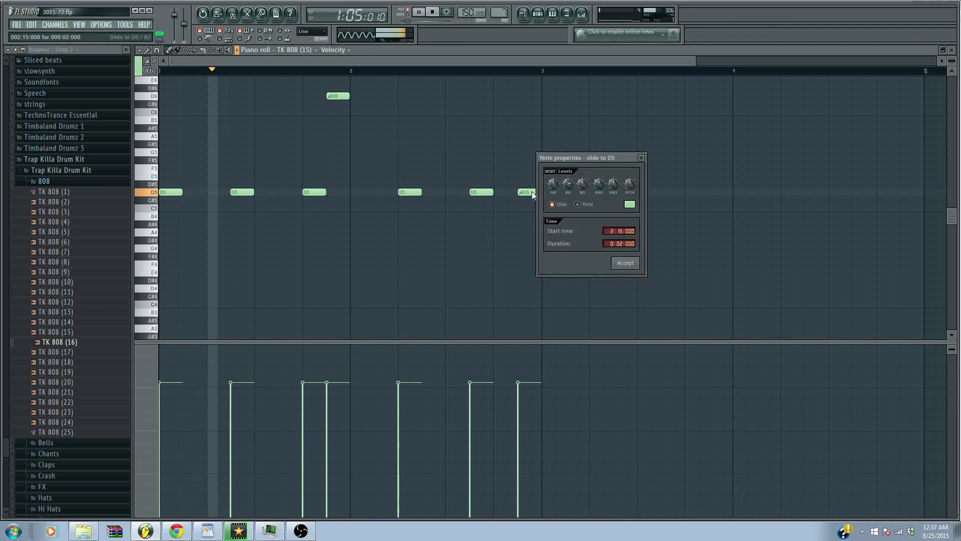
pyautogui.click(625, 262)
pyautogui.moveTo(527, 192); pyautogui.dragTo(527, 96)
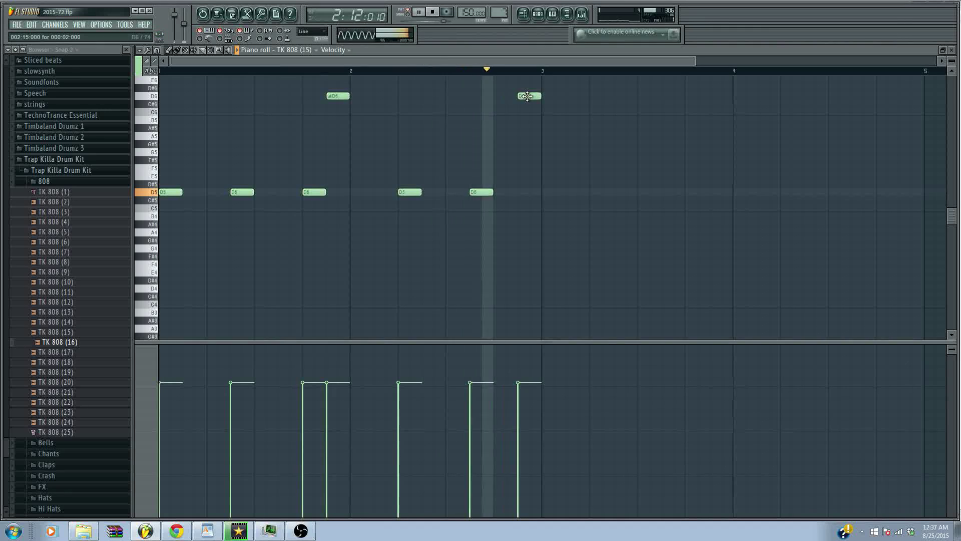
pyautogui.doubleClick(527, 96)
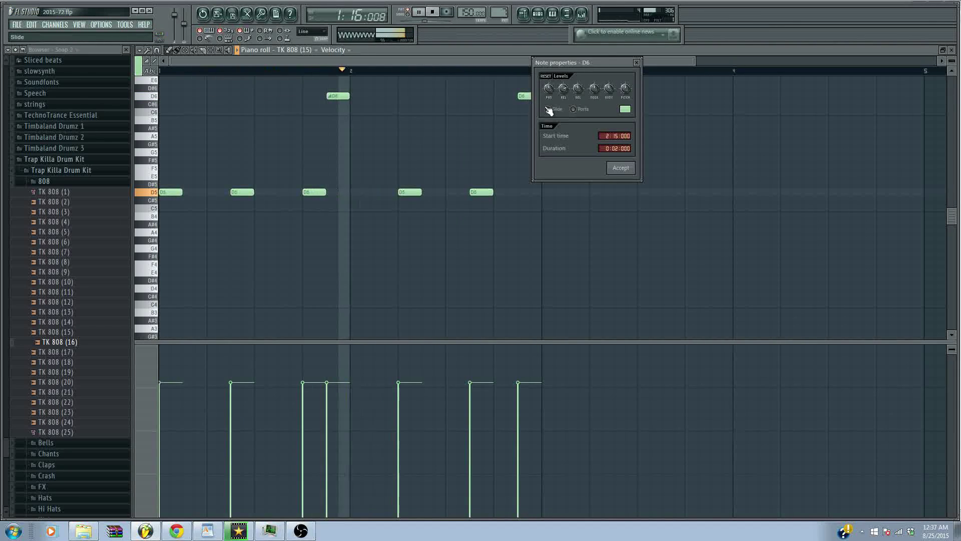
pyautogui.click(620, 168)
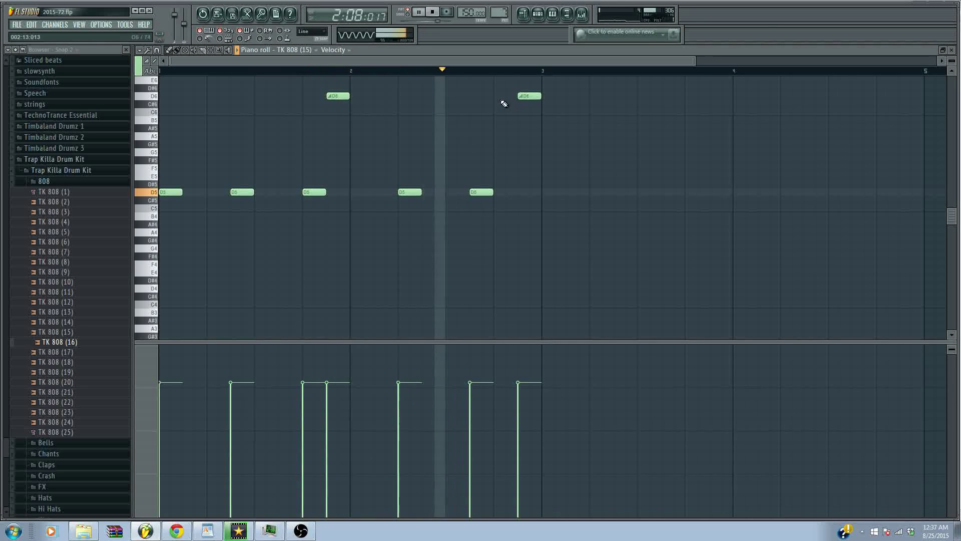
# Replace the track 6 clips at bars 41 to 44 with two Pattern 7 clips on playlist track 9, and return playback to song mode.
pyautogui.click(523, 14)
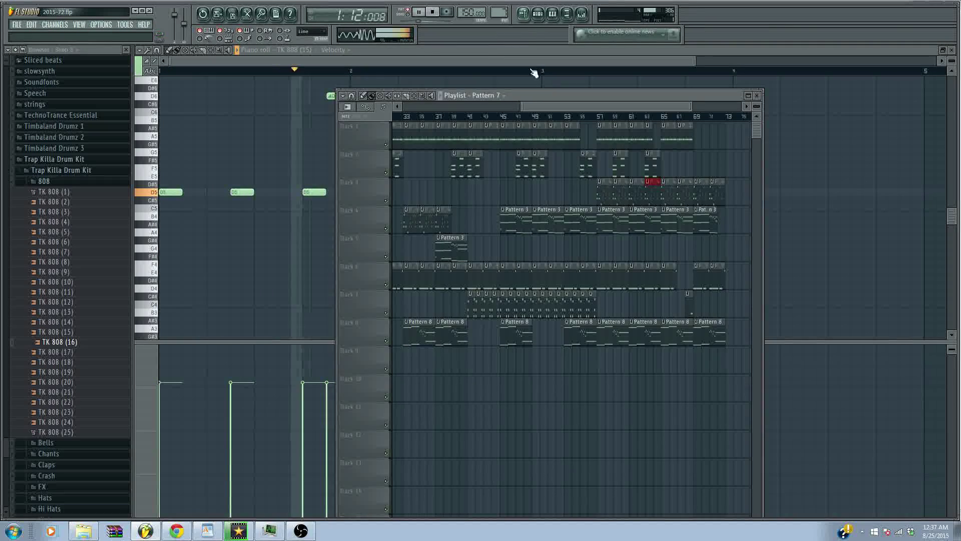
pyautogui.click(473, 353)
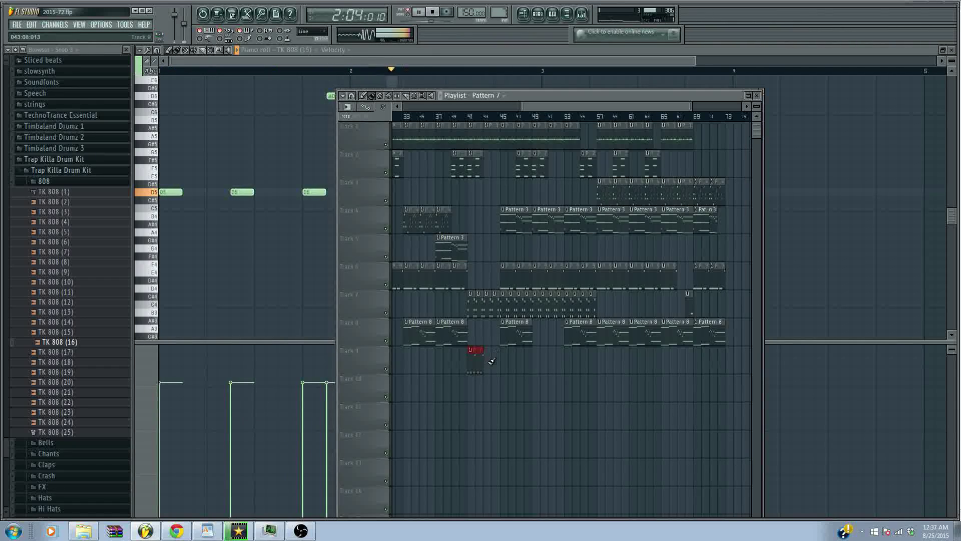
pyautogui.click(489, 348)
pyautogui.click(408, 15)
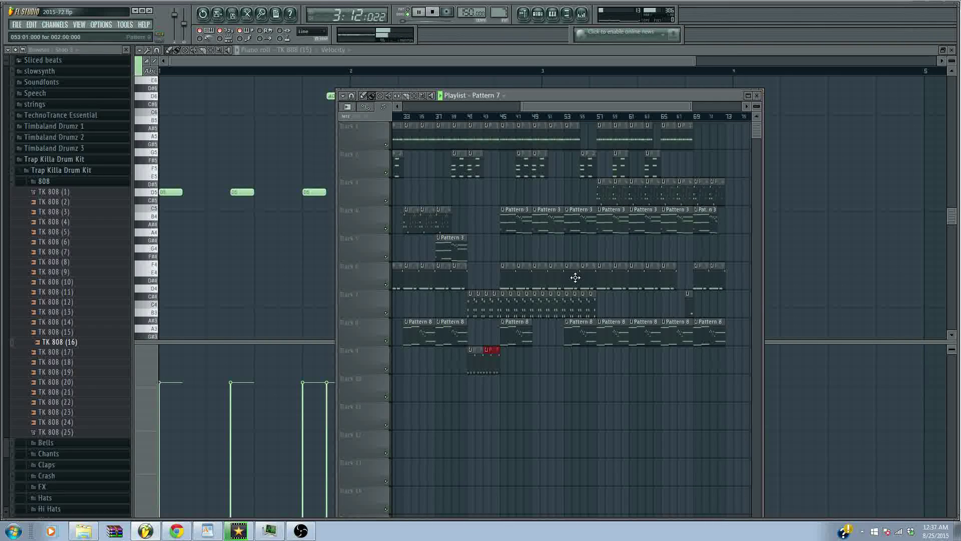
# Replace the track 6 clips at bars 55 and 21 with Pattern 7 clips on tracks 10 and 9, and extend track 4's Pattern 3 clip through bar 24.
pyautogui.click(585, 390)
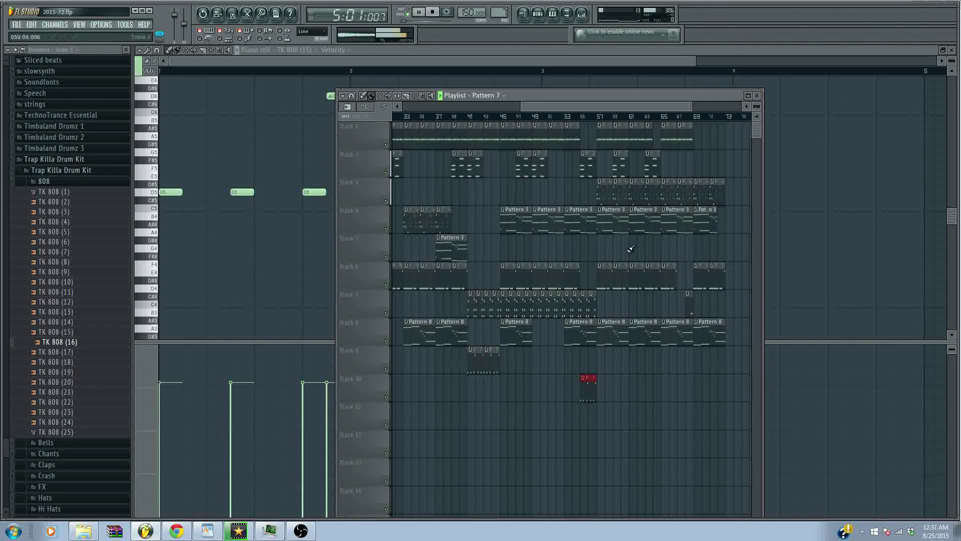
pyautogui.moveTo(545, 106); pyautogui.dragTo(423, 100)
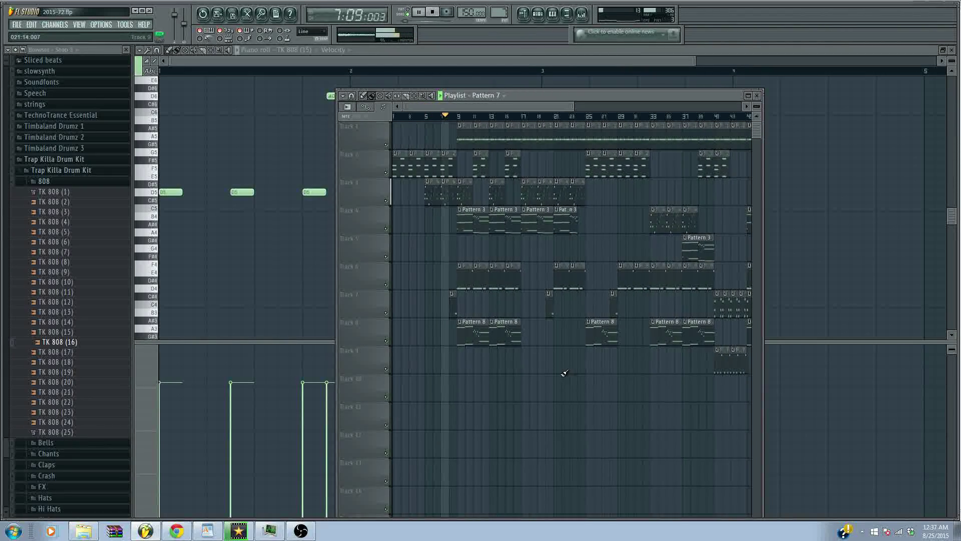
pyautogui.click(562, 358)
pyautogui.rightClick(562, 278)
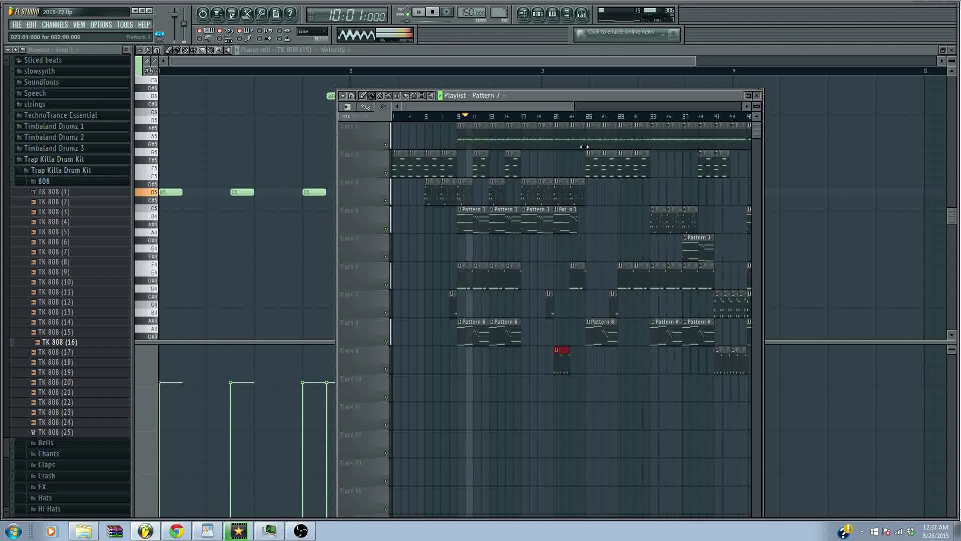
pyautogui.moveTo(578, 221); pyautogui.dragTo(592, 222)
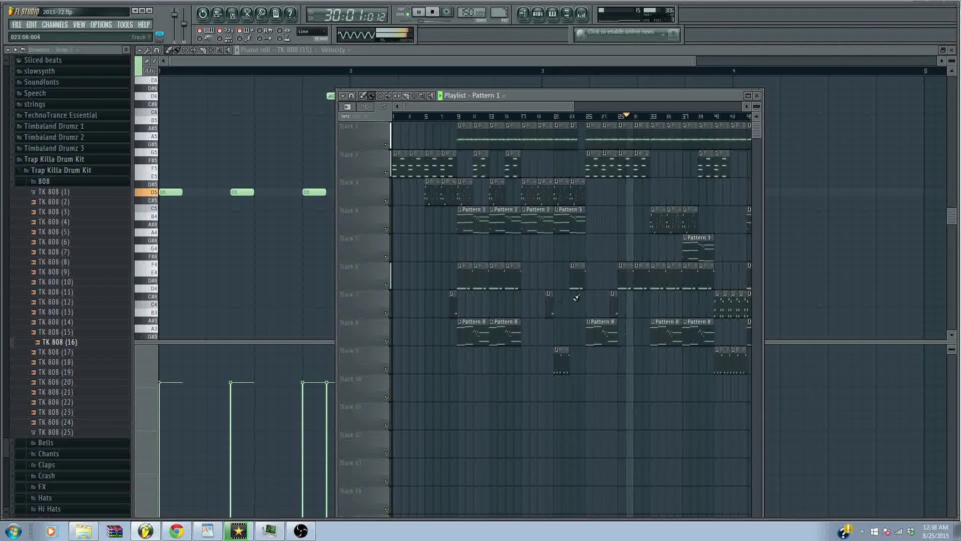
# Replace the Pattern 9 clips on track 6 at bars 33 and 37 with Pattern 7 clips on track 9.
pyautogui.rightClick(665, 276)
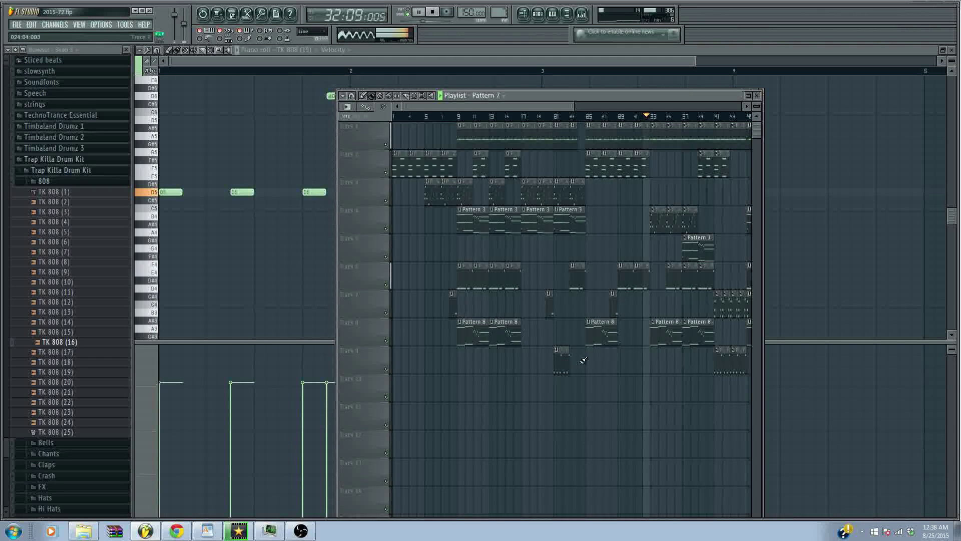
pyautogui.click(653, 363)
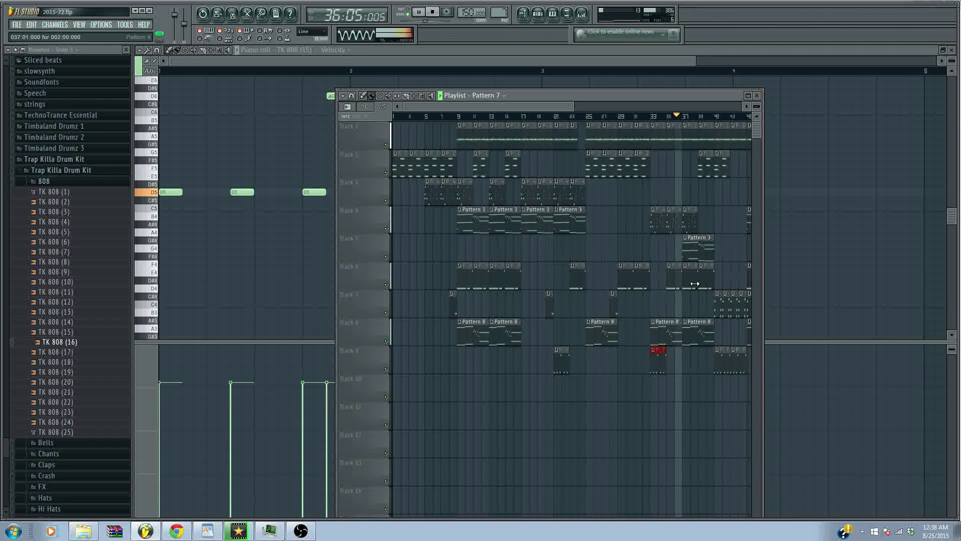
pyautogui.click(687, 362)
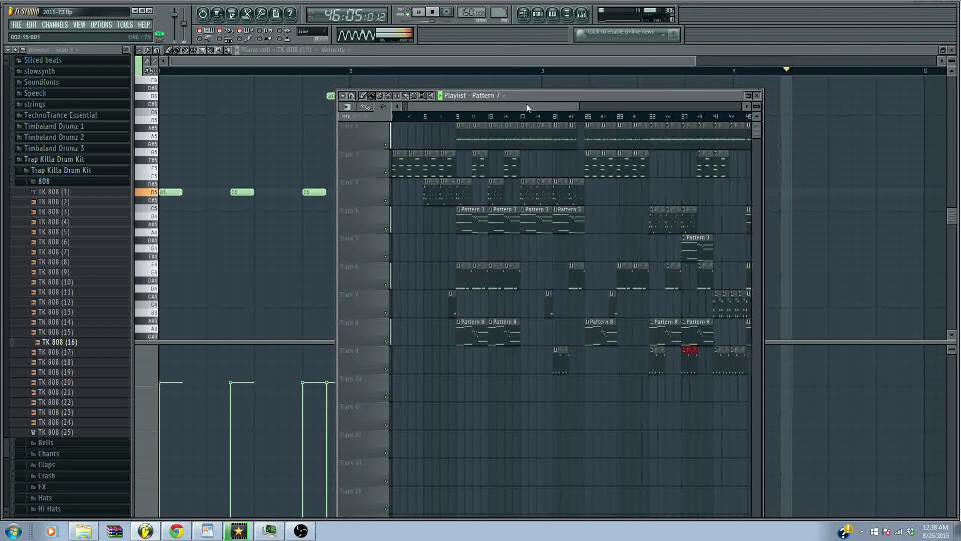
pyautogui.moveTo(527, 103); pyautogui.dragTo(621, 141)
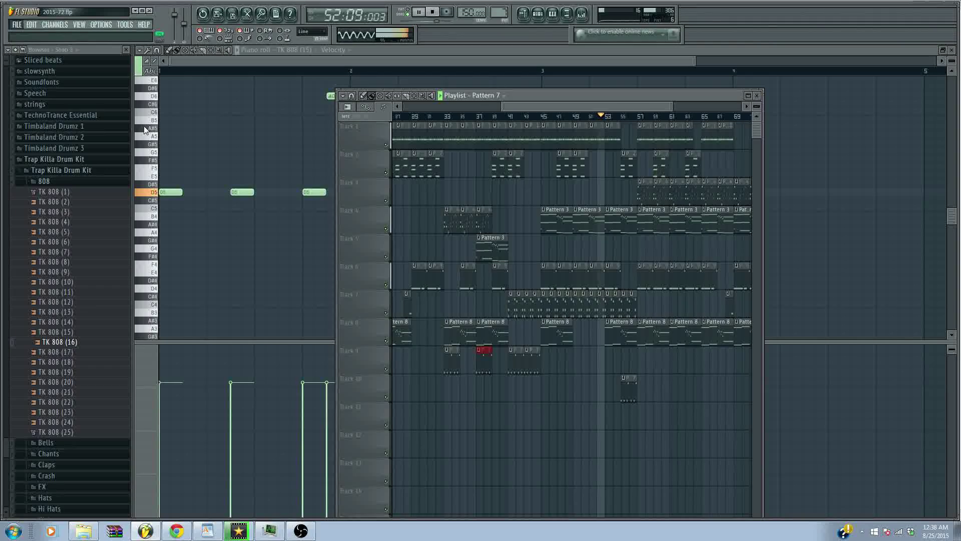
pyautogui.hotkey('ctrl', 'shift', 'r')
pyautogui.click(479, 45)
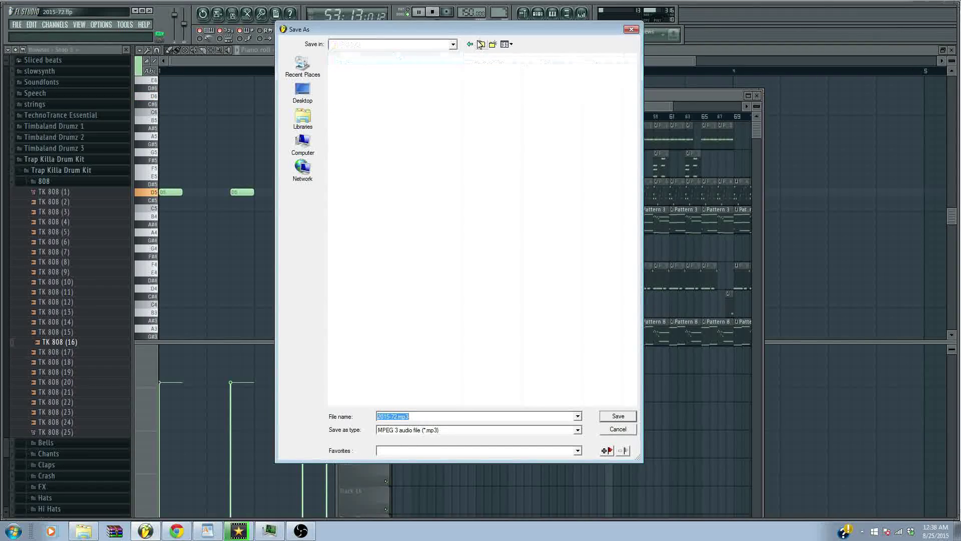
pyautogui.click(479, 45)
pyautogui.click(480, 45)
pyautogui.click(481, 44)
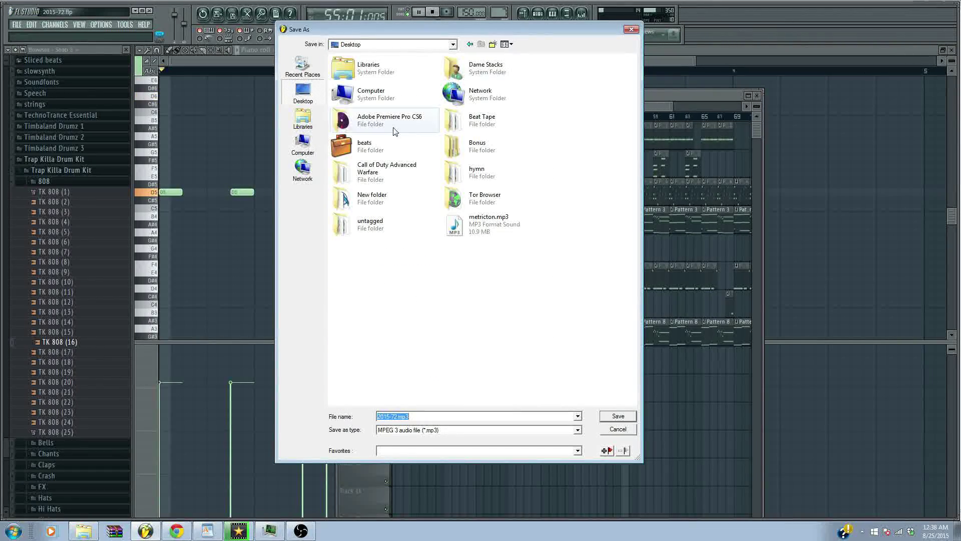
pyautogui.doubleClick(358, 145)
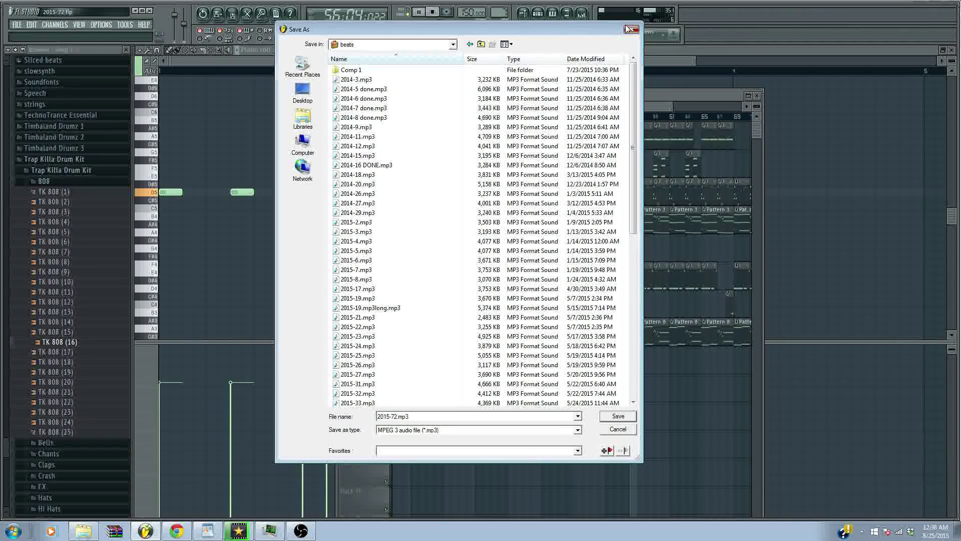
pyautogui.click(631, 29)
# Insert Fruity Multiband Compressor in the first effect slot of the Master mixer track.
pyautogui.click(582, 14)
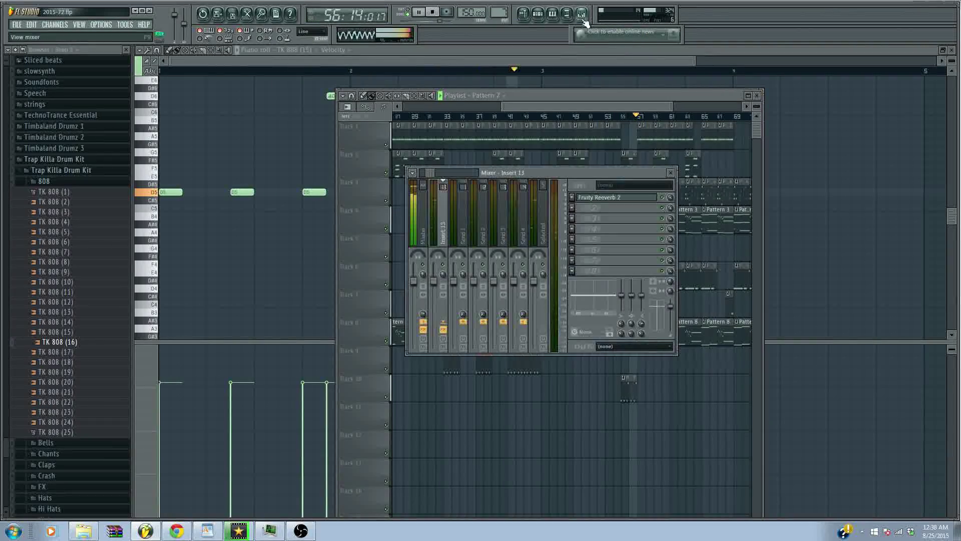
pyautogui.click(426, 232)
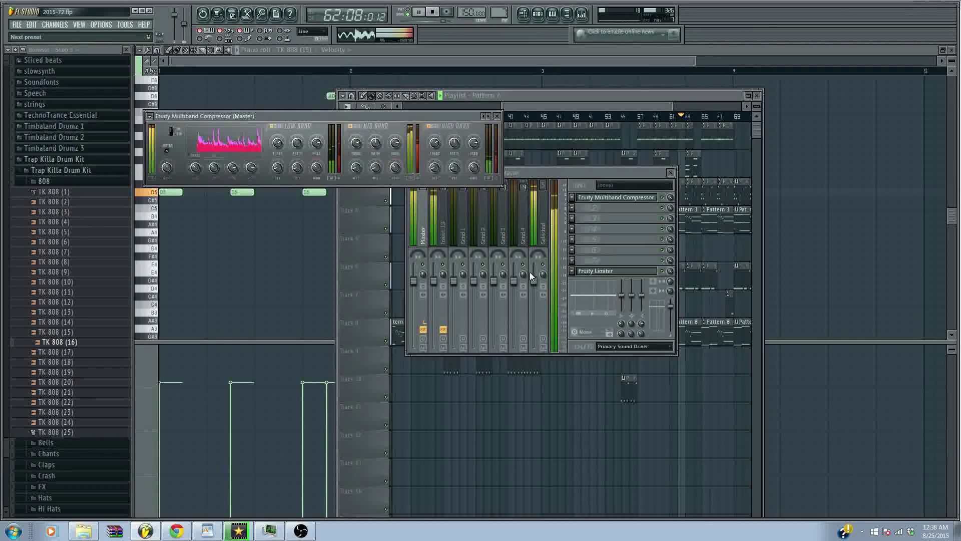
pyautogui.click(498, 117)
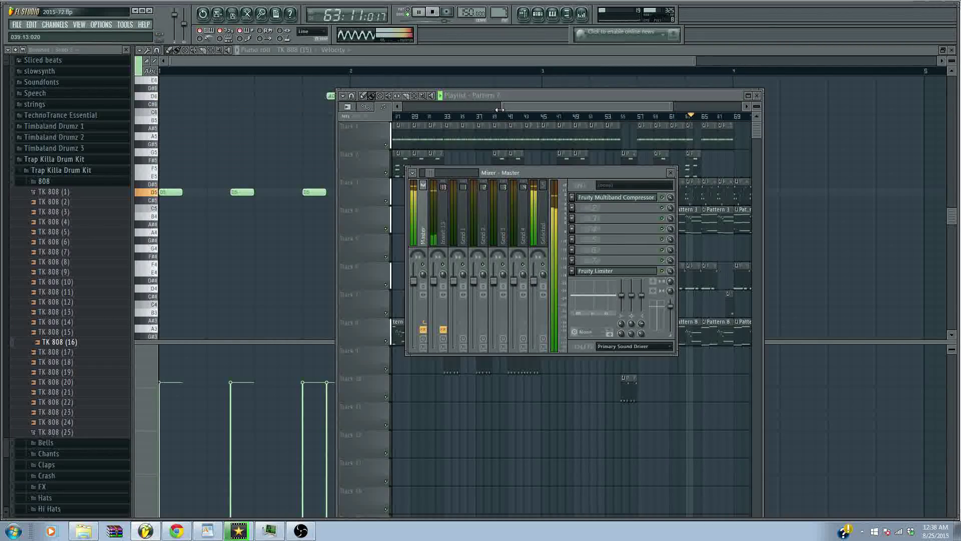
# Add EQUO to the Master track's second effect slot and slightly raise its upper frequency bands in bank 1.
pyautogui.press('F9')
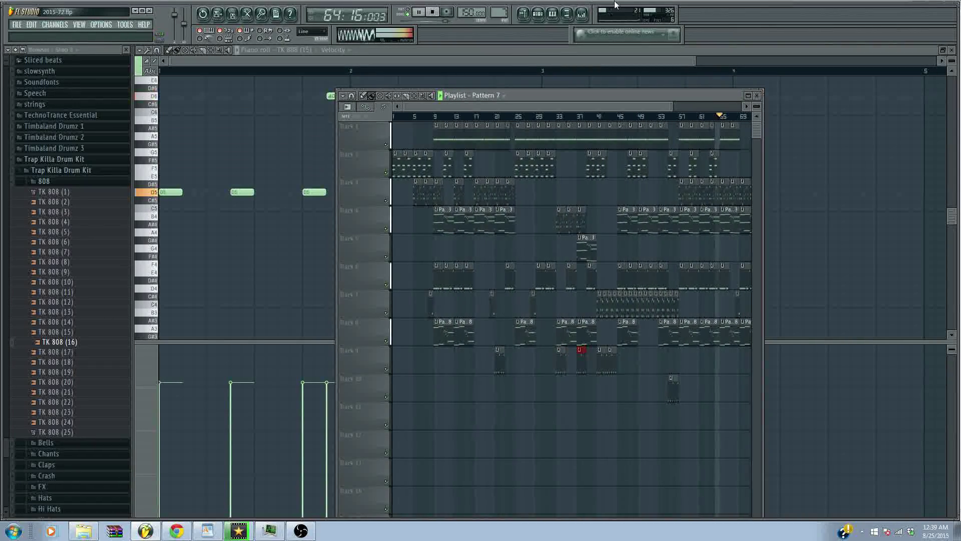
pyautogui.press('F9')
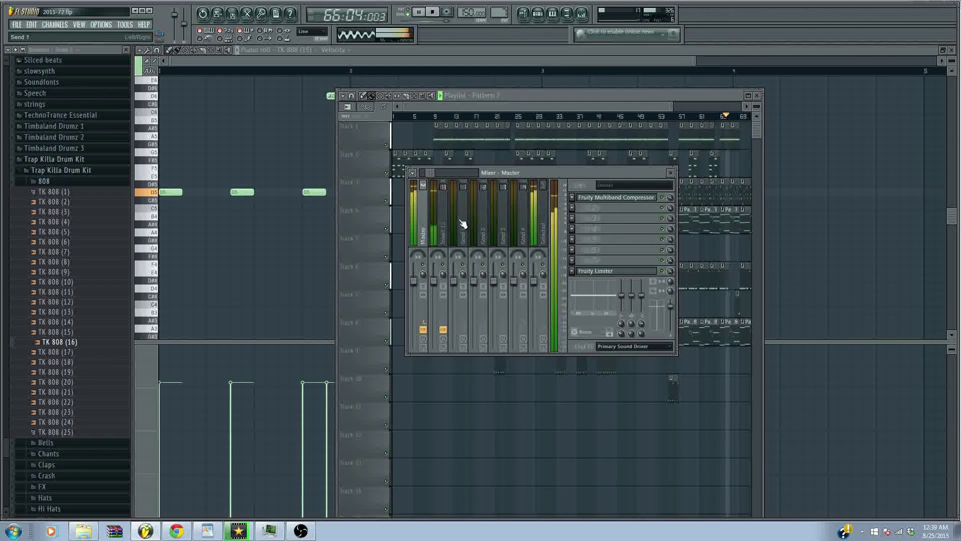
pyautogui.click(572, 206)
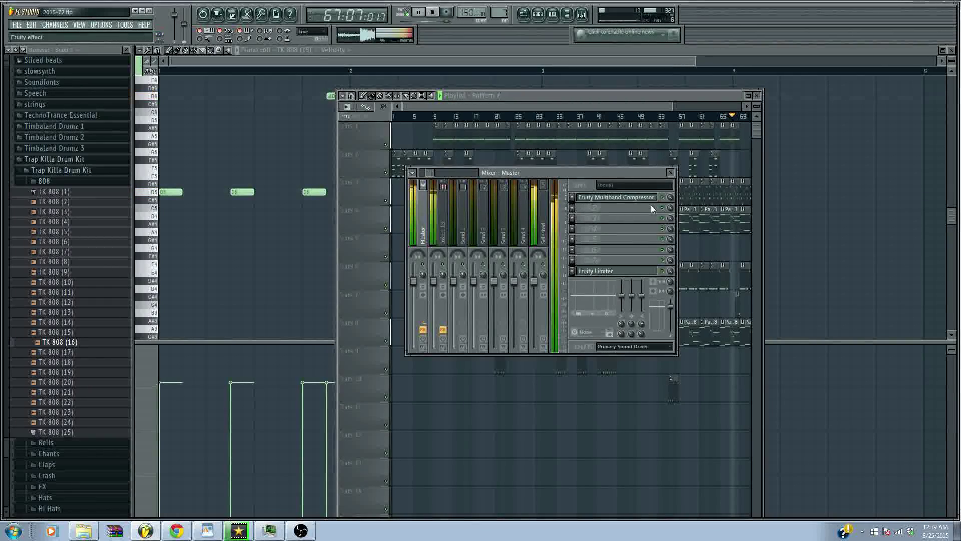
pyautogui.click(673, 93)
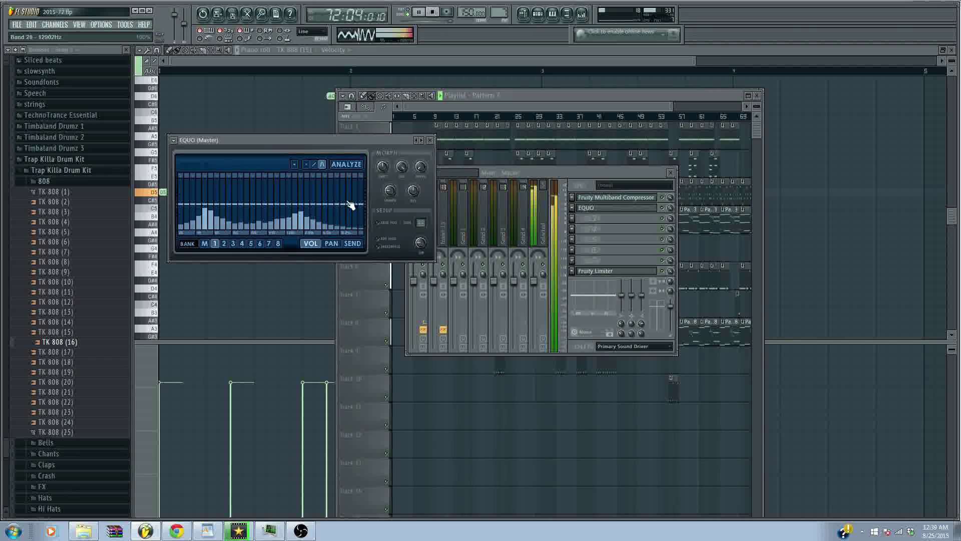
pyautogui.moveTo(347, 203)
pyautogui.mouseDown()
pyautogui.moveTo(360, 204)
pyautogui.moveTo(322, 202)
pyautogui.moveTo(349, 206)
pyautogui.moveTo(356, 169)
pyautogui.moveTo(323, 207)
pyautogui.mouseUp()
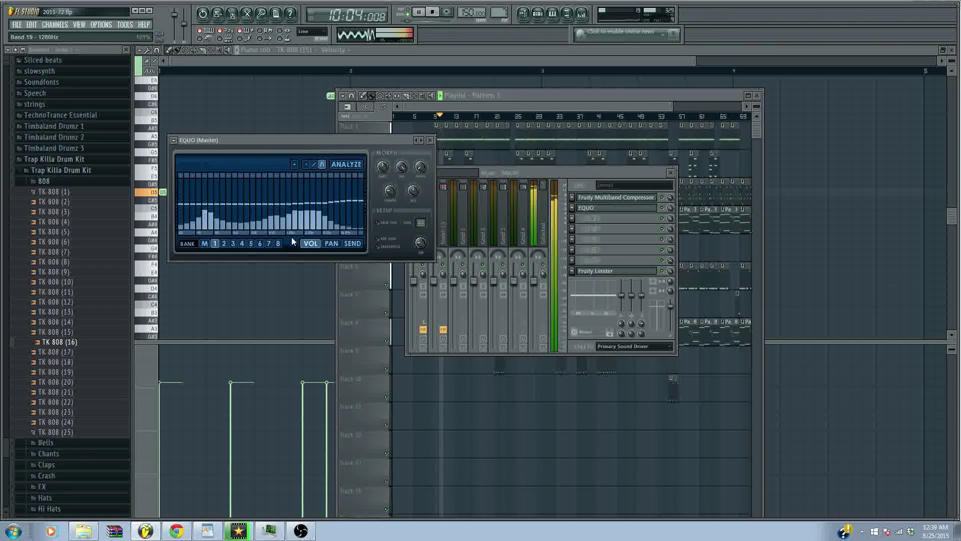
pyautogui.click(557, 108)
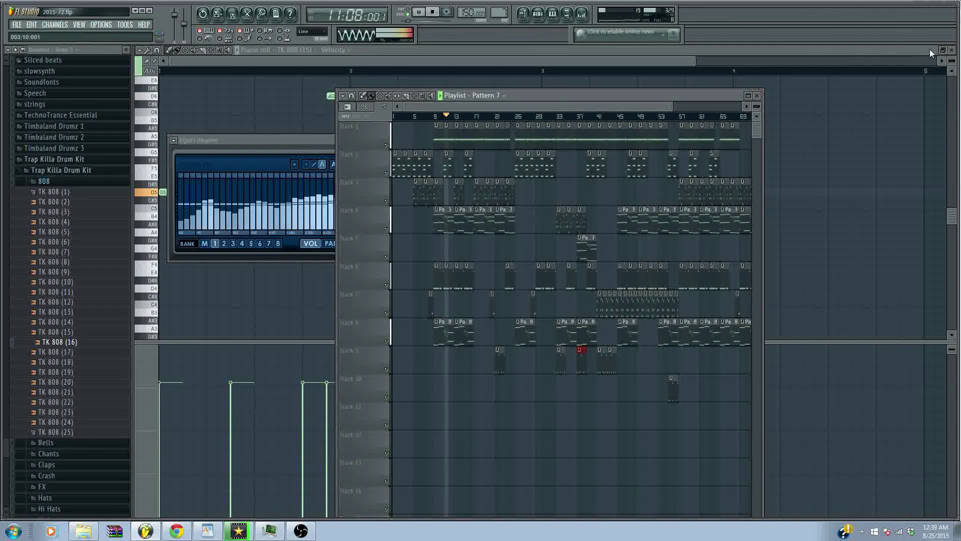
# Select and copy all the reFX Nexus notes of Pattern 3 in the piano roll.
pyautogui.click(951, 50)
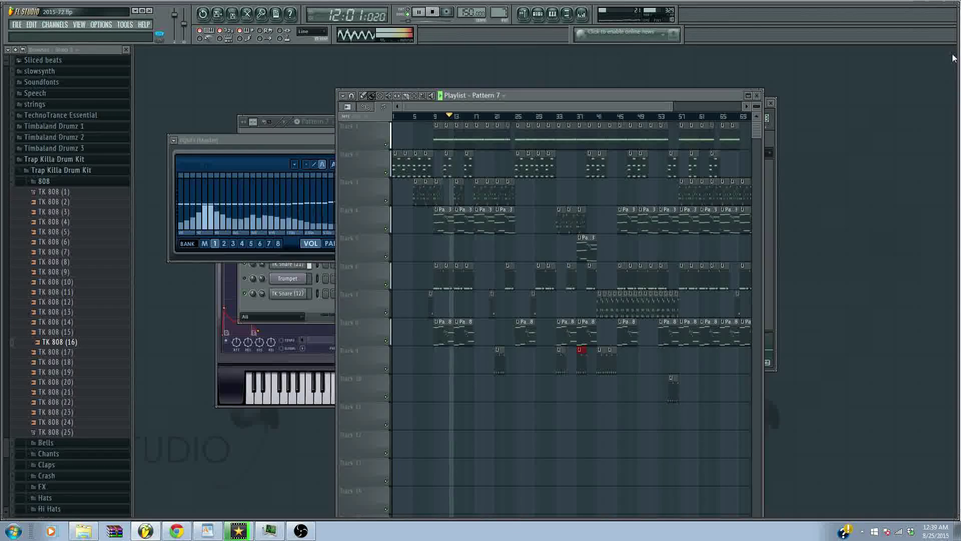
pyautogui.click(292, 132)
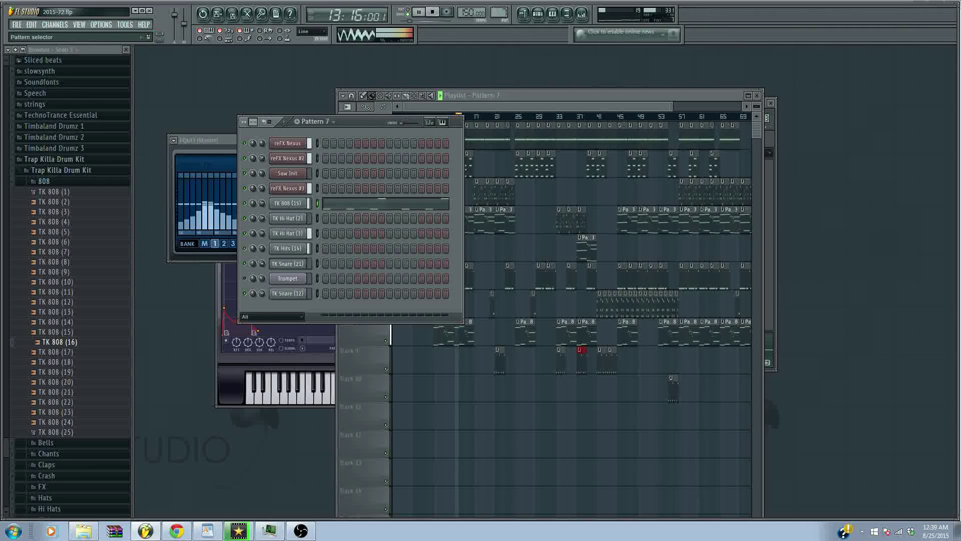
pyautogui.moveTo(315, 122); pyautogui.dragTo(316, 132)
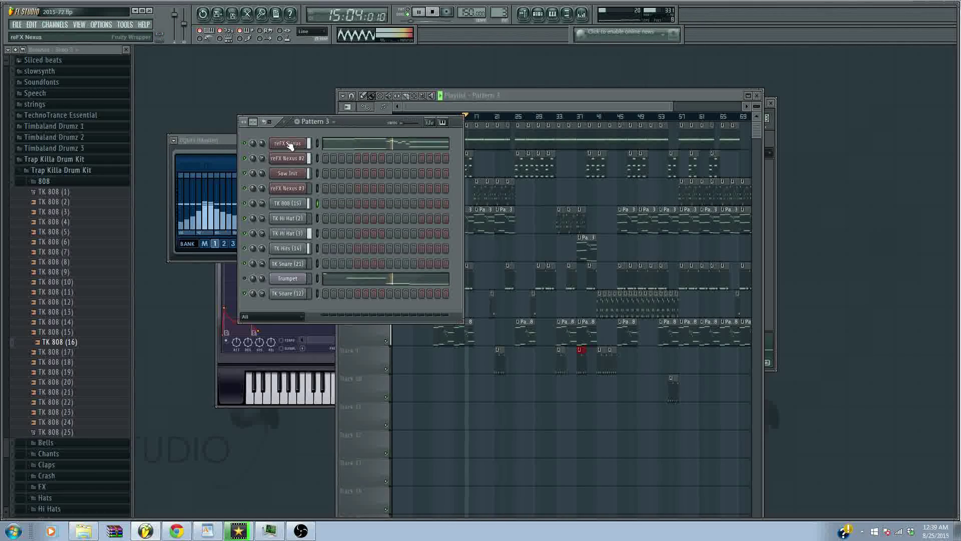
pyautogui.click(324, 143)
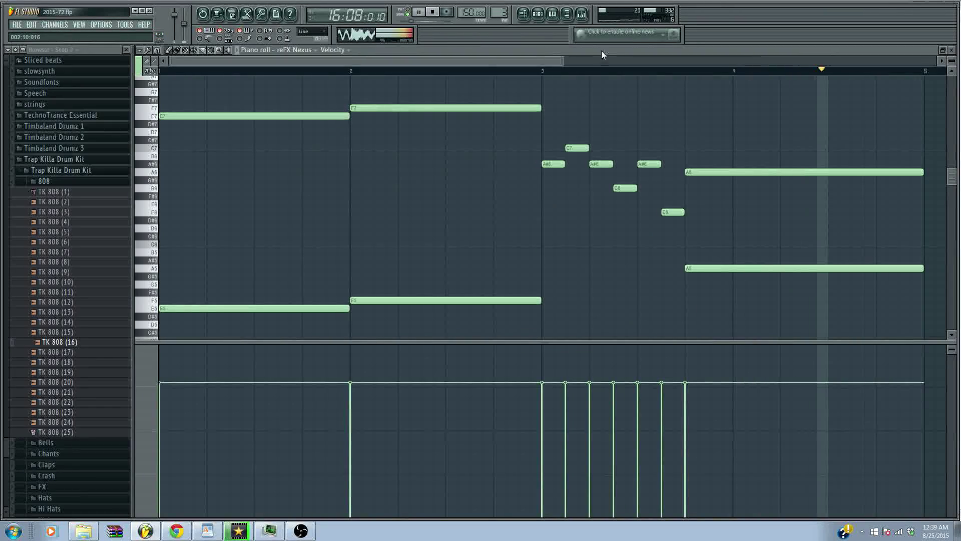
pyautogui.scroll(-2, 558, 60)
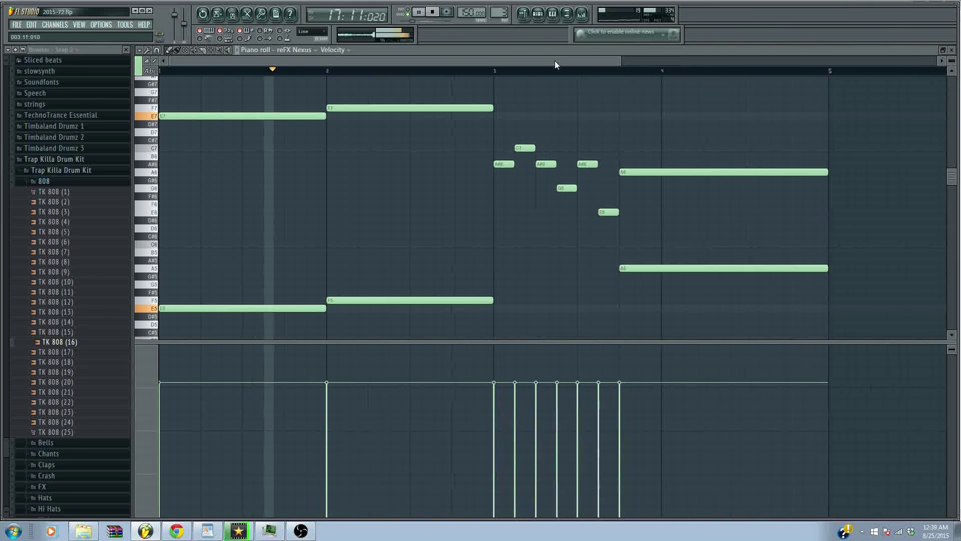
pyautogui.moveTo(885, 81); pyautogui.dragTo(232, 320)
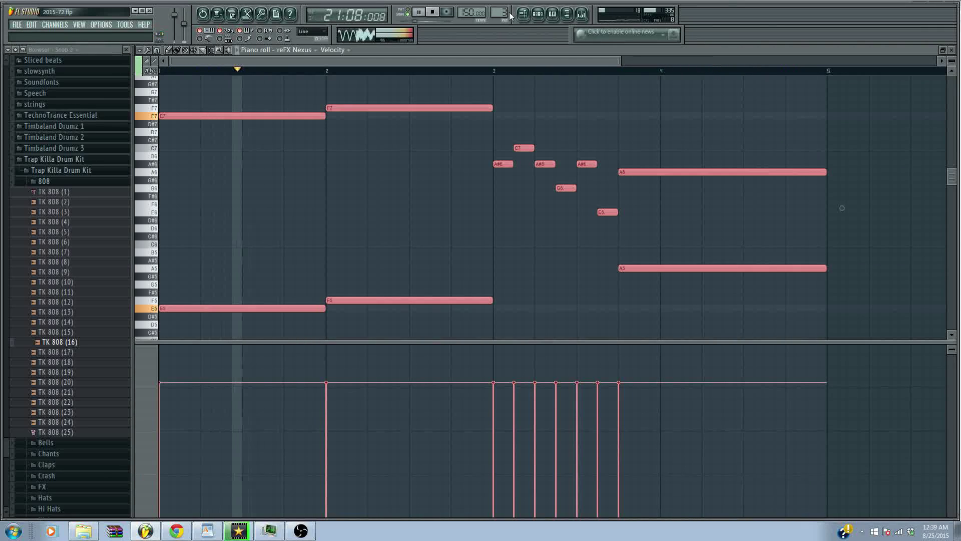
# Paste the copied notes into the reFX Nexus piano roll of empty Pattern 13, and switch playback to pattern mode.
pyautogui.moveTo(504, 15); pyautogui.dragTo(505, 2)
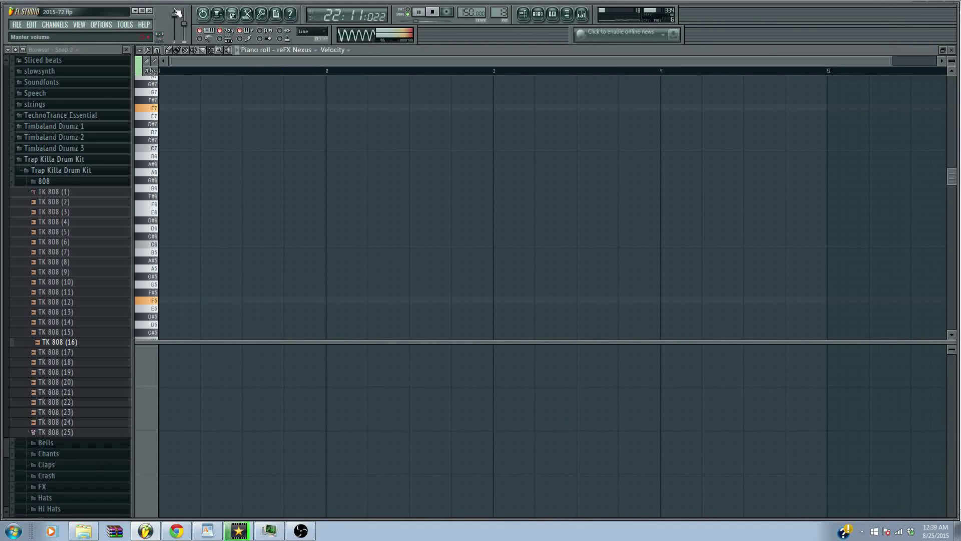
pyautogui.click(34, 73)
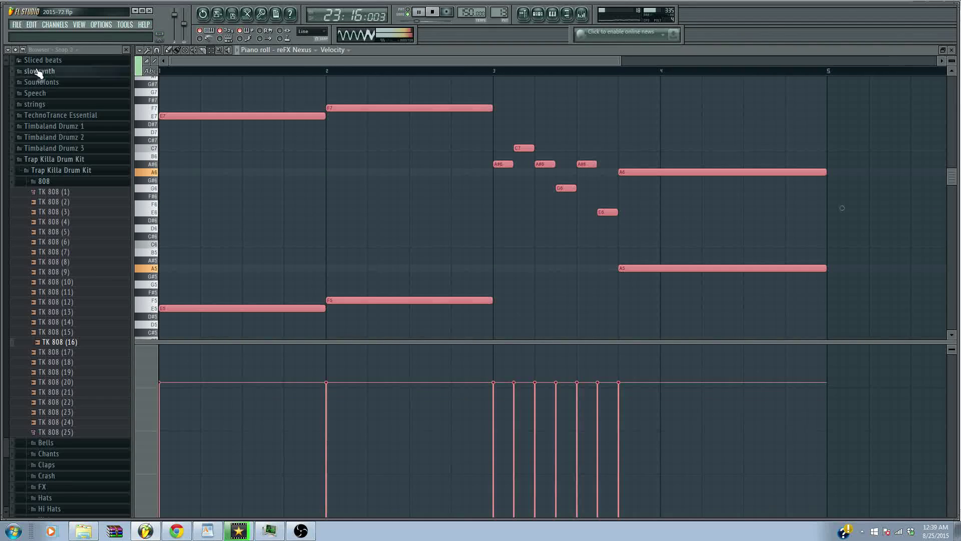
pyautogui.click(407, 11)
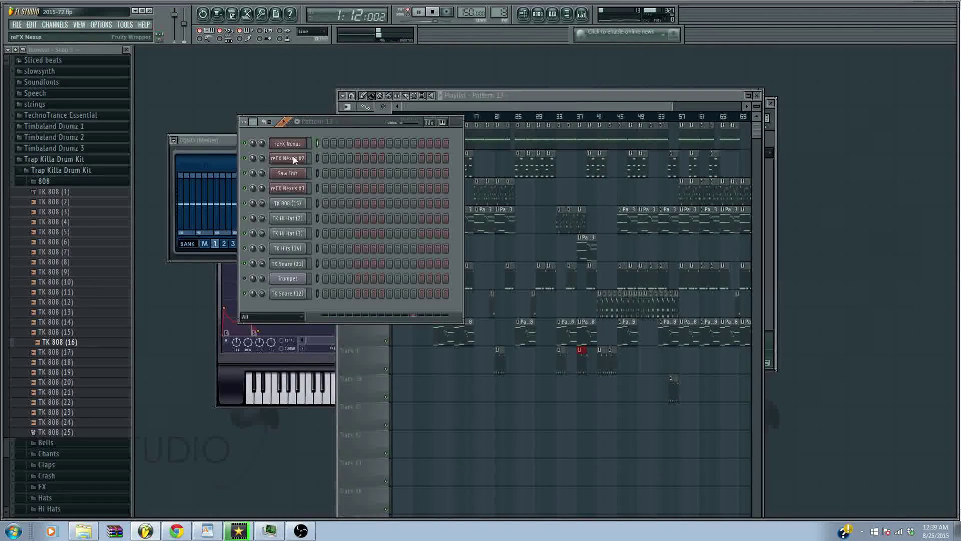
# Clone the reFX Nexus channel and paste the copied melody into the clone's piano roll in Pattern 13.
pyautogui.click(341, 253)
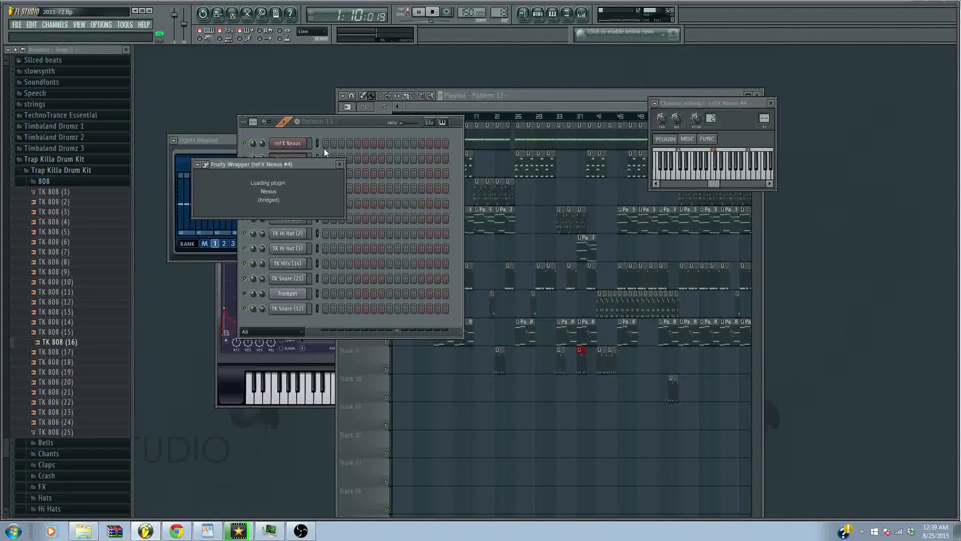
pyautogui.click(365, 130)
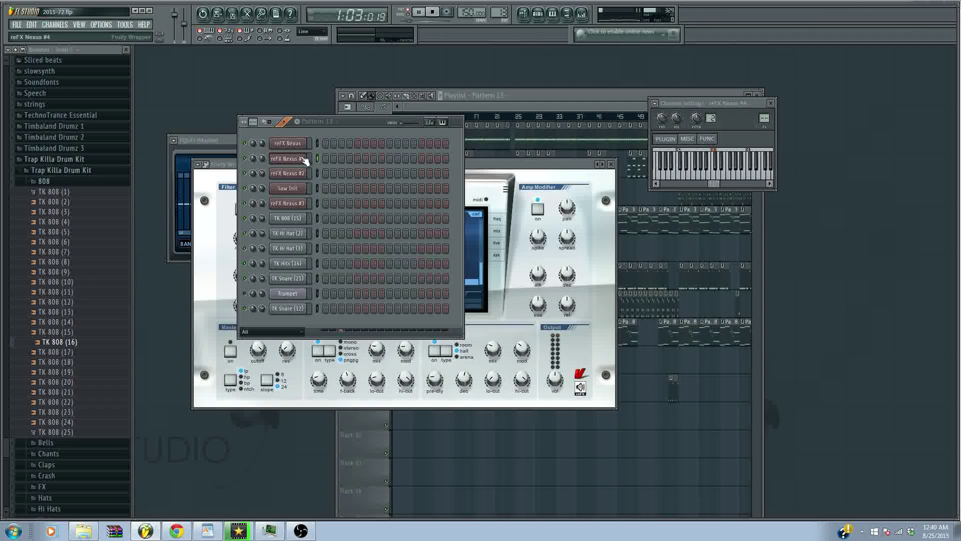
pyautogui.press('F7')
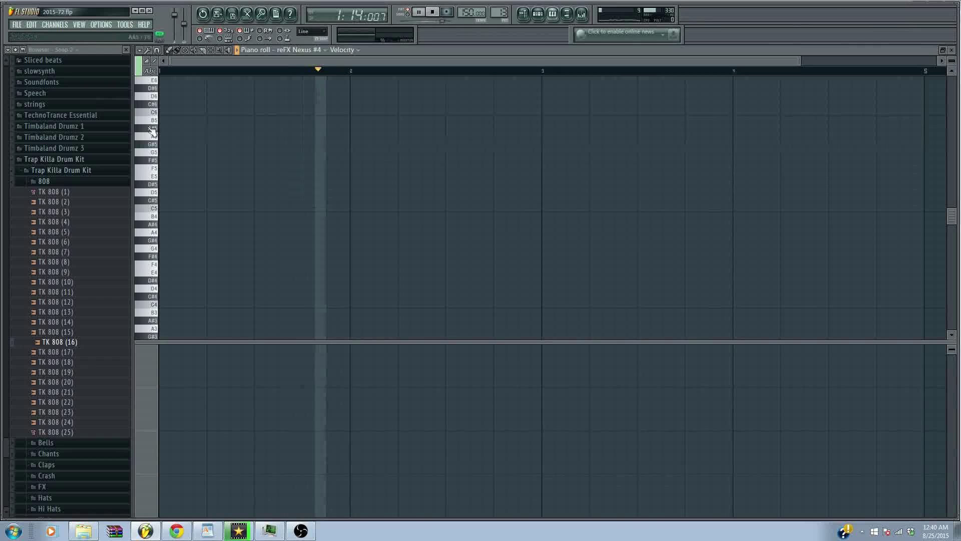
pyautogui.click(32, 26)
pyautogui.click(39, 68)
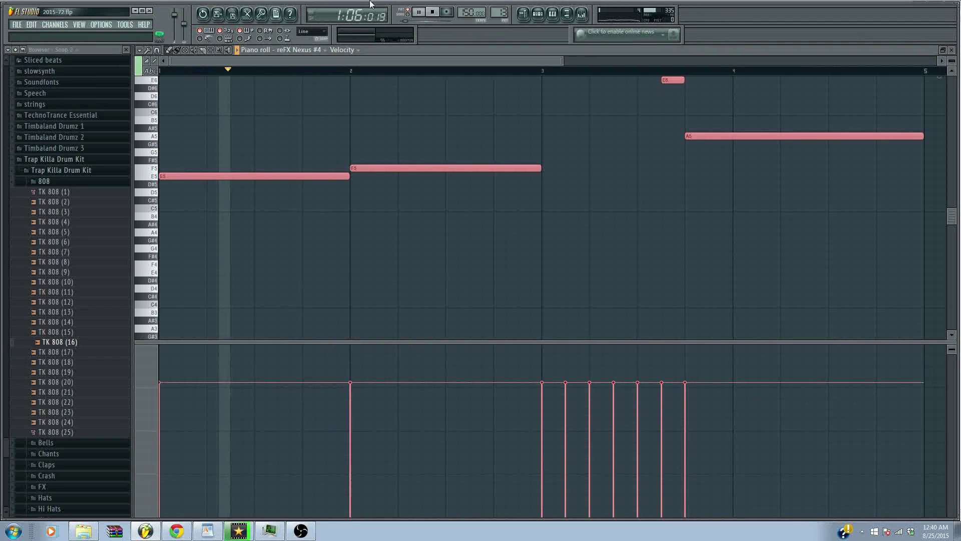
# Restart Pattern 13 playback to audition the cloned Nexus channel and check its loaded preset.
pyautogui.click(430, 15)
pyautogui.click(429, 16)
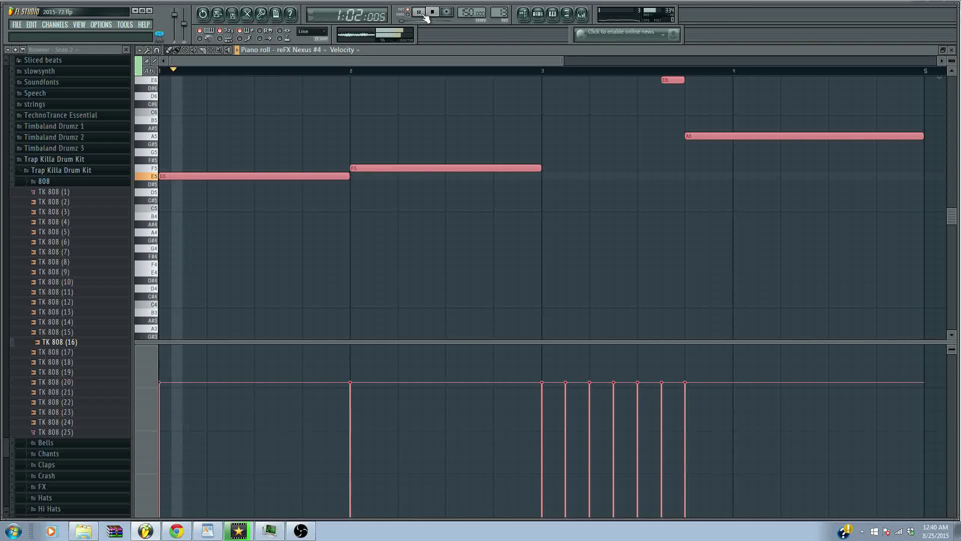
pyautogui.click(952, 52)
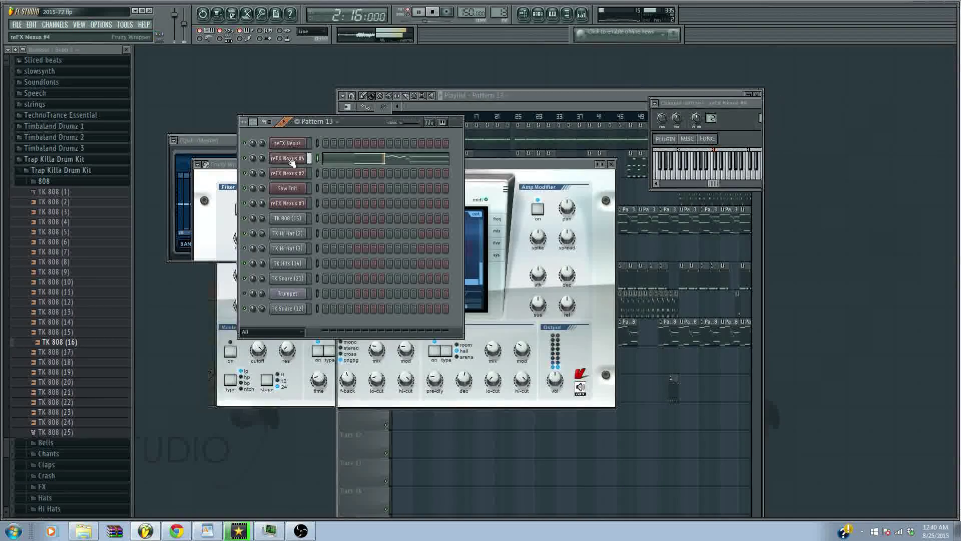
pyautogui.click(376, 161)
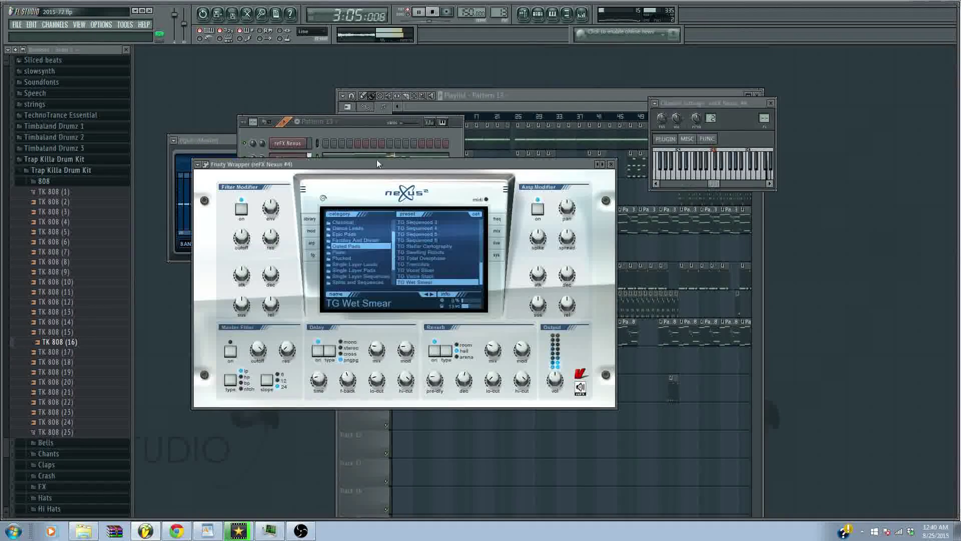
pyautogui.click(610, 164)
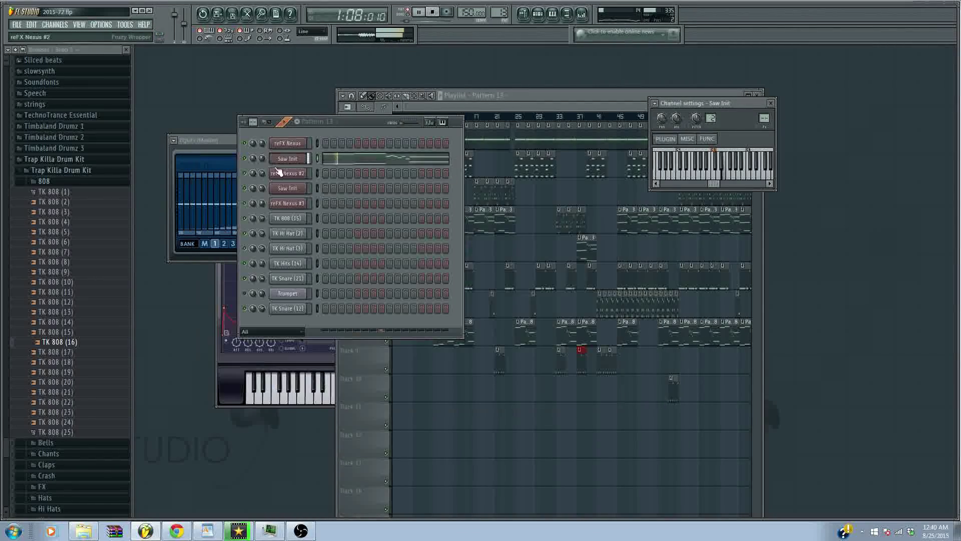
# Route the cloned Nexus channel to mixer insert 14 and show that insert in the mixer.
pyautogui.click(284, 165)
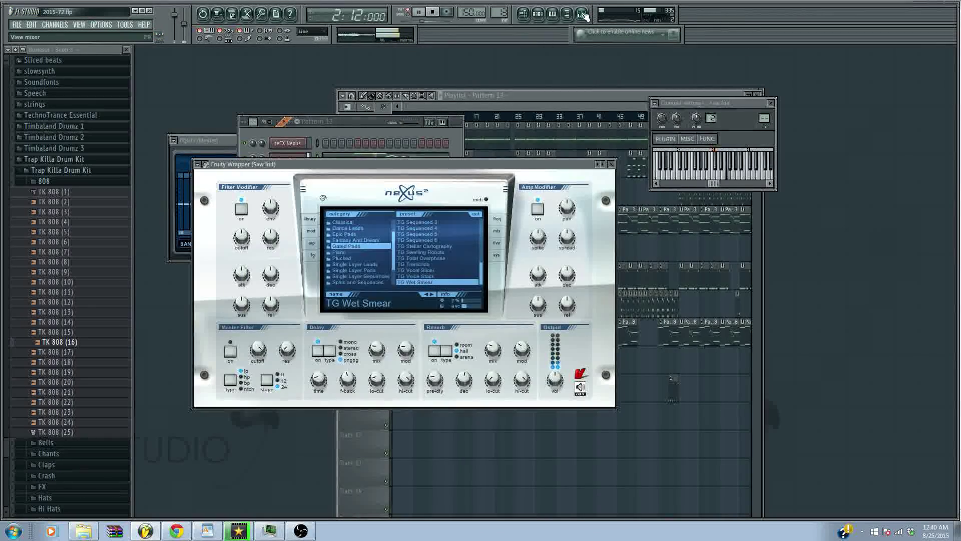
pyautogui.moveTo(764, 118); pyautogui.dragTo(764, 104)
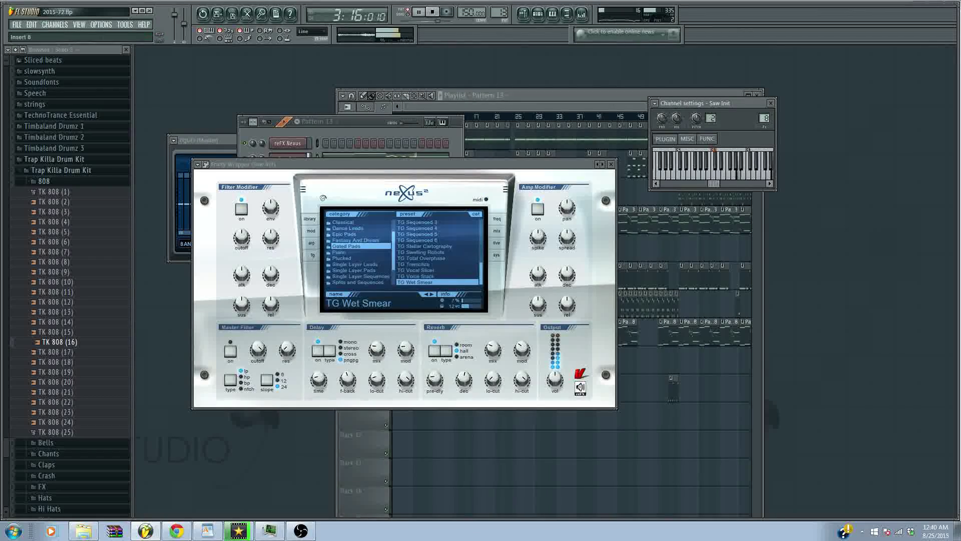
pyautogui.click(589, 18)
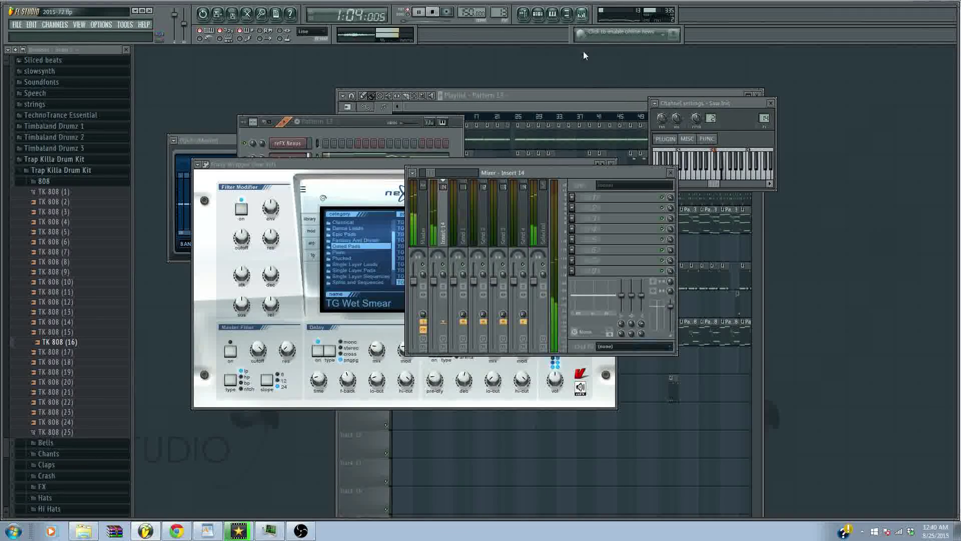
# Add Fruity Love Philter to the first effect slot of Insert 14 and step through its presets to Simple bandpass.
pyautogui.click(573, 196)
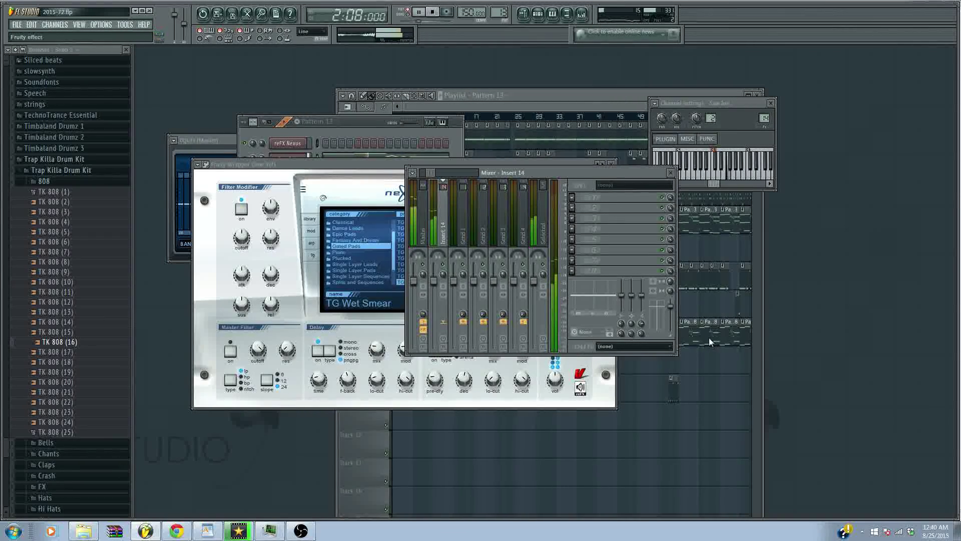
pyautogui.click(701, 296)
pyautogui.click(436, 116)
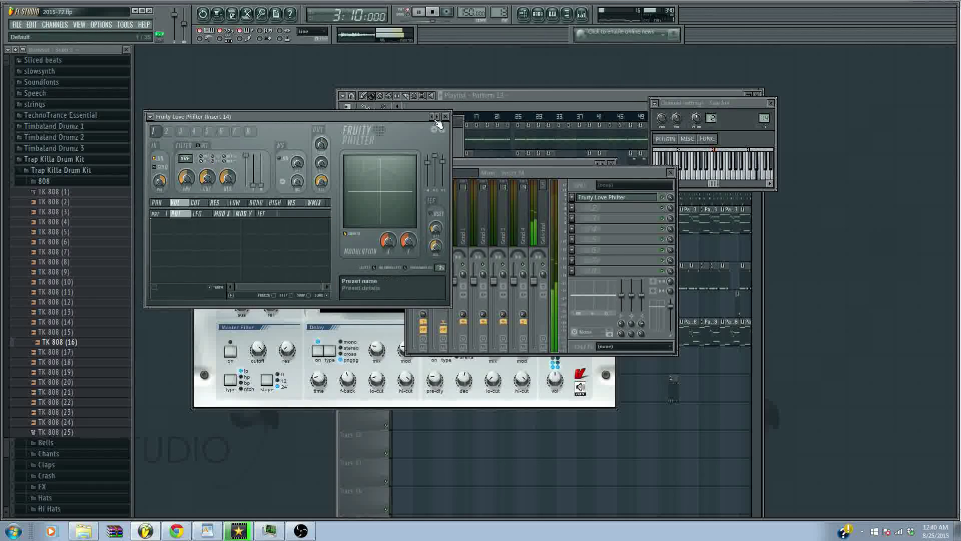
pyautogui.click(437, 116)
pyautogui.click(437, 117)
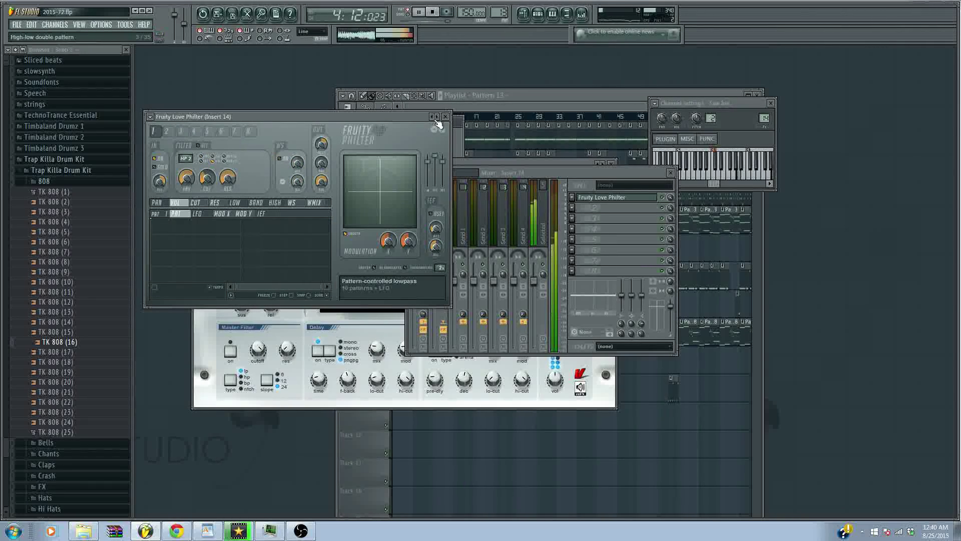
pyautogui.click(437, 117)
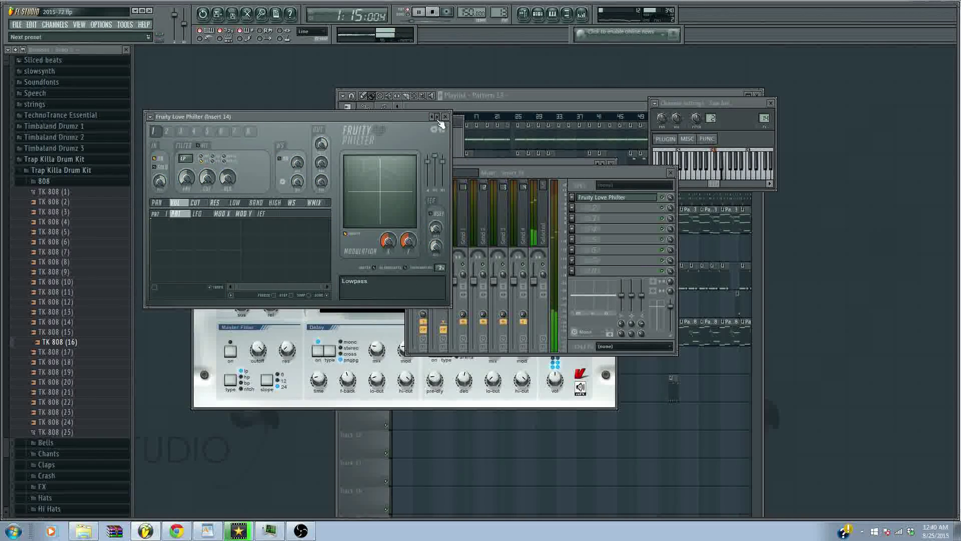
pyautogui.click(437, 116)
pyautogui.click(436, 116)
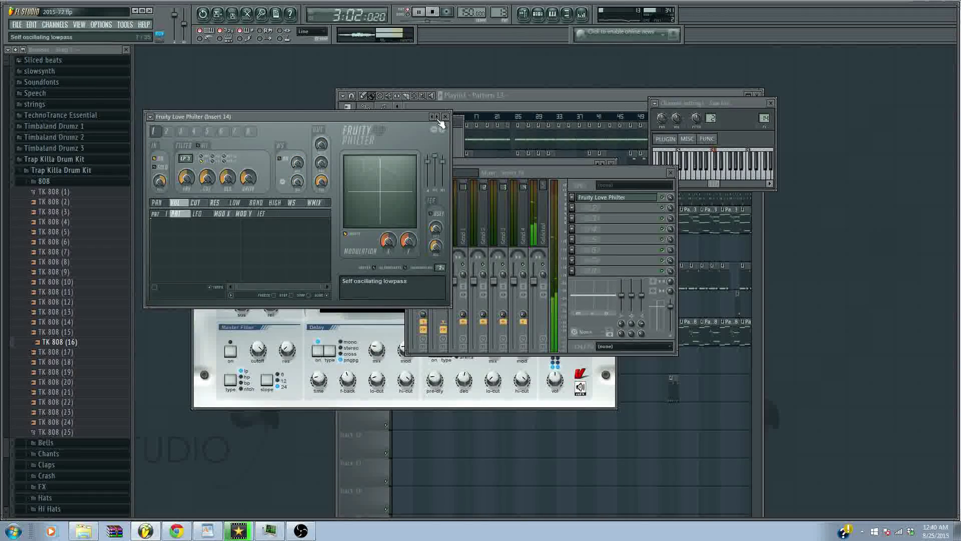
pyautogui.click(436, 117)
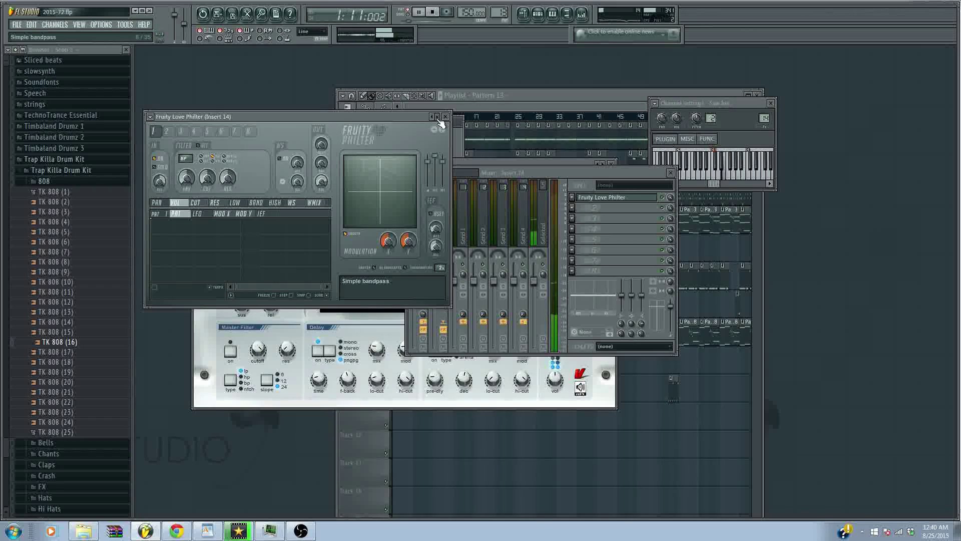
# Advance the Fruity Love Philter on Insert 14 to the Simple triangle highpass LFO preset.
pyautogui.click(436, 117)
pyautogui.click(437, 116)
pyautogui.click(437, 118)
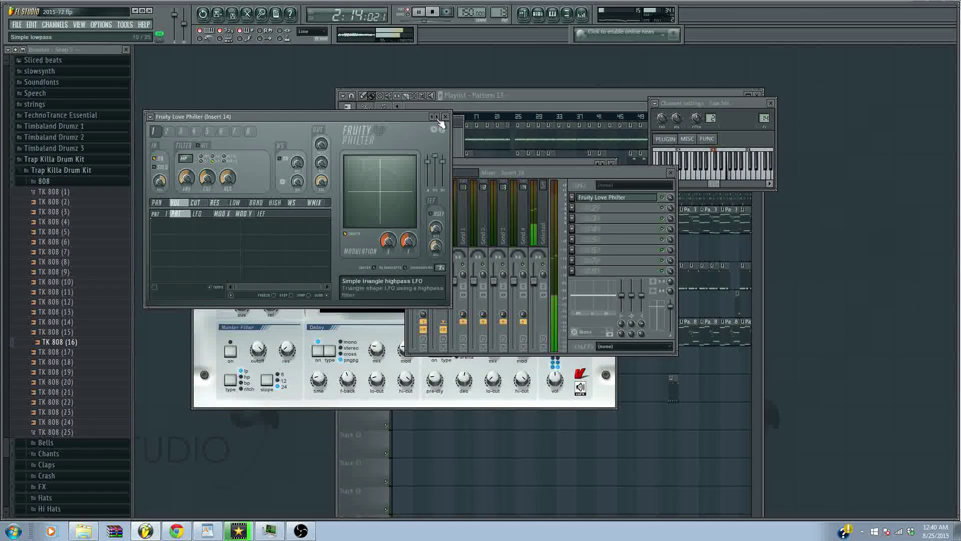
# Replace the bar 17 clips on Tracks 1, 3 and 4 with a Pattern 13 clip on Track 10, and switch playback to song mode.
pyautogui.click(537, 95)
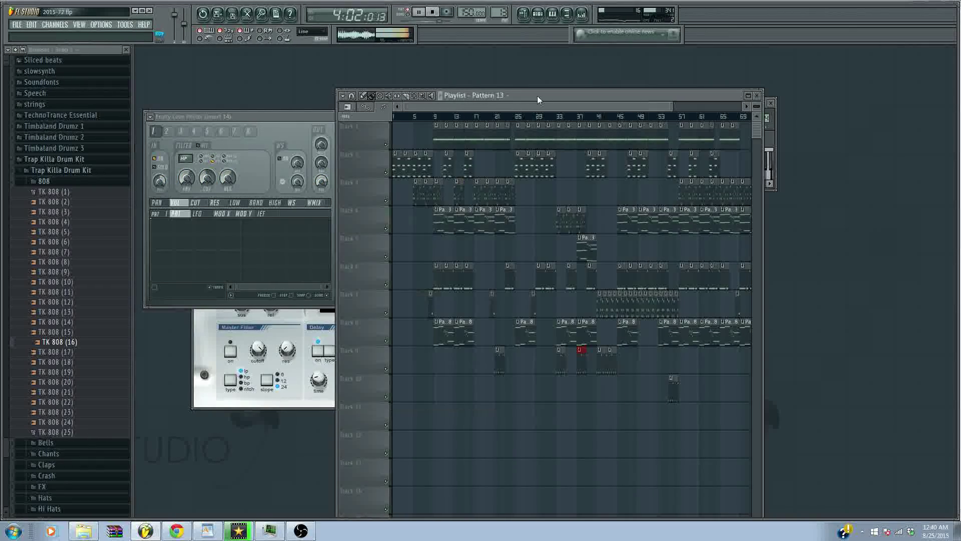
pyautogui.click(477, 389)
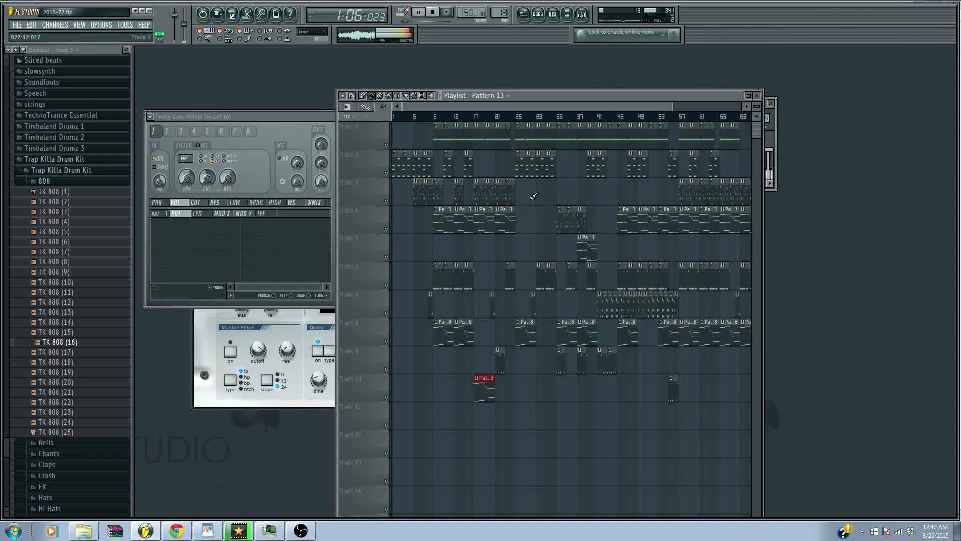
pyautogui.rightClick(484, 217)
pyautogui.rightClick(483, 201)
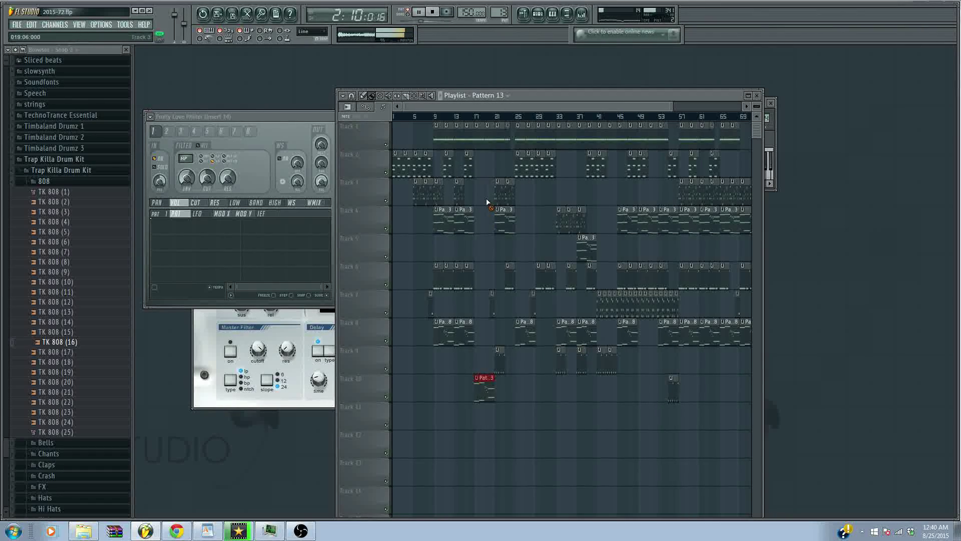
pyautogui.rightClick(487, 201)
pyautogui.rightClick(486, 143)
pyautogui.rightClick(483, 143)
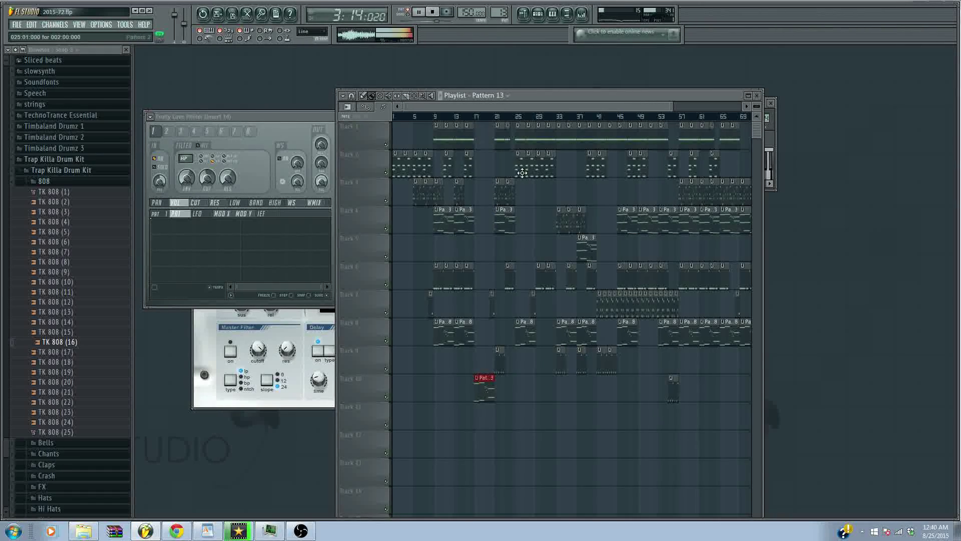
pyautogui.click(408, 16)
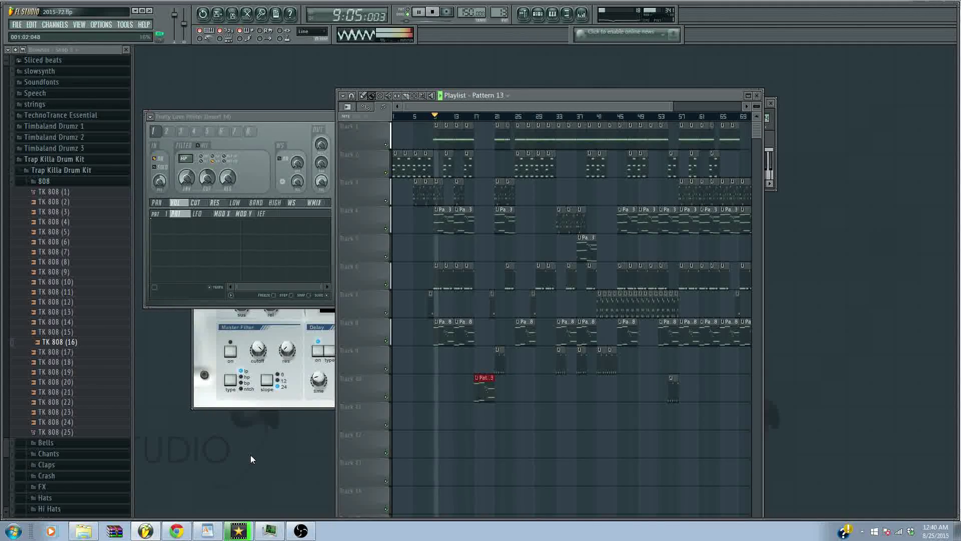
# Browse the sample library to the BWB TAGS folder inside DRUM KITS, BIGWHITE BEATZ BANGIN KIT #4.
pyautogui.click(64, 181)
pyautogui.click(86, 291)
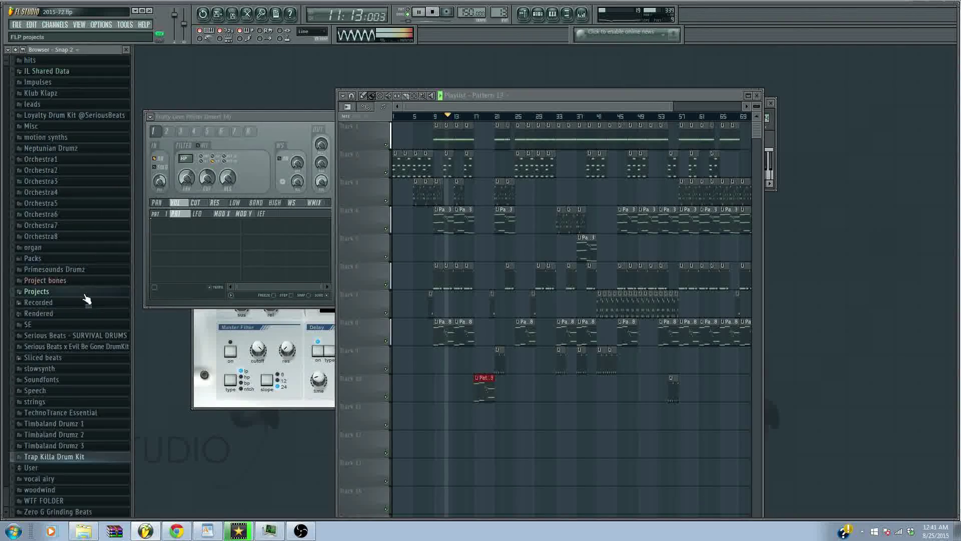
pyautogui.click(79, 292)
pyautogui.scroll(3, 101, 220)
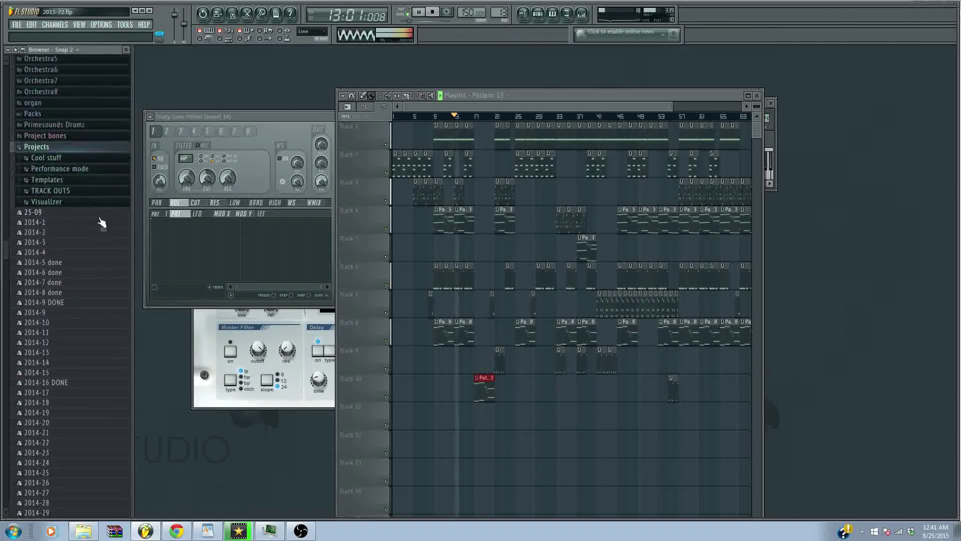
pyautogui.click(94, 150)
pyautogui.scroll(9, 66, 296)
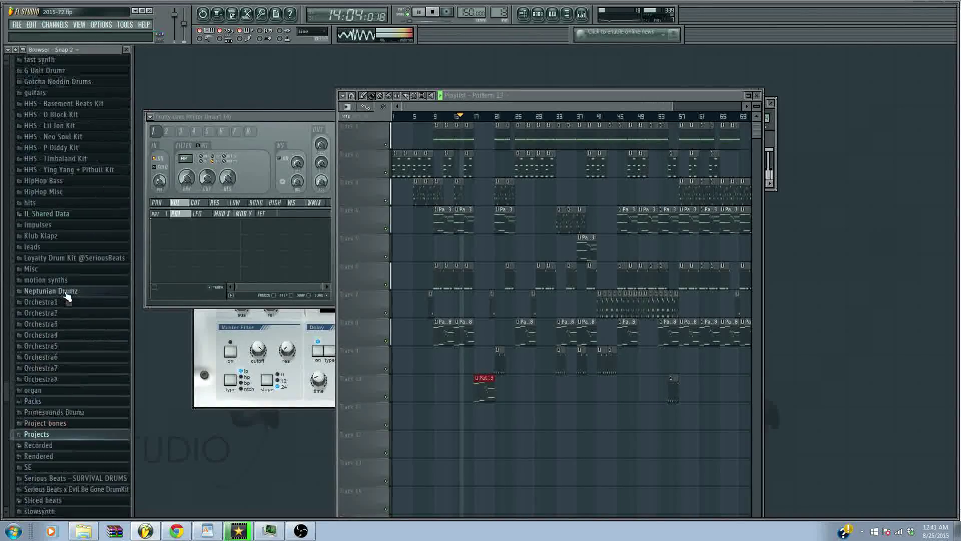
pyautogui.scroll(5, 63, 219)
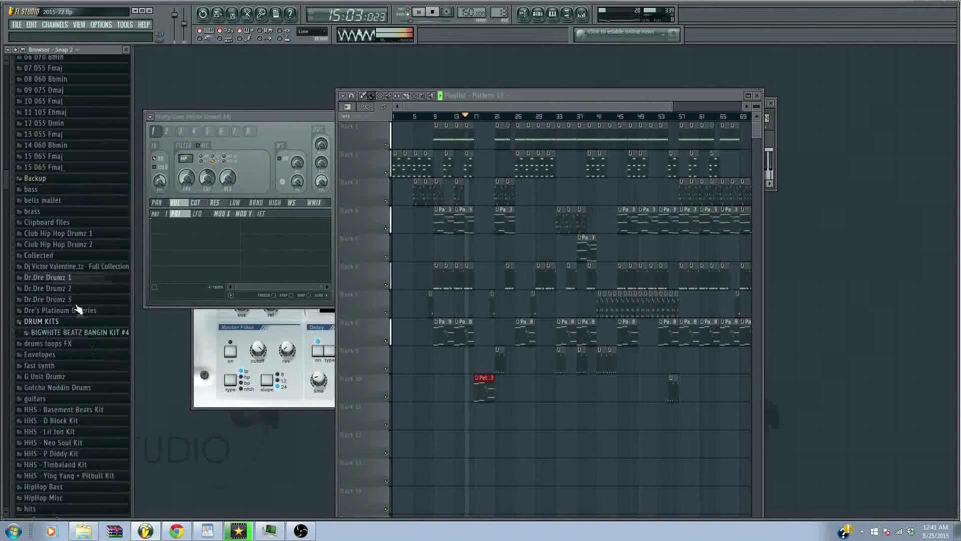
pyautogui.click(88, 336)
pyautogui.scroll(-5, 88, 340)
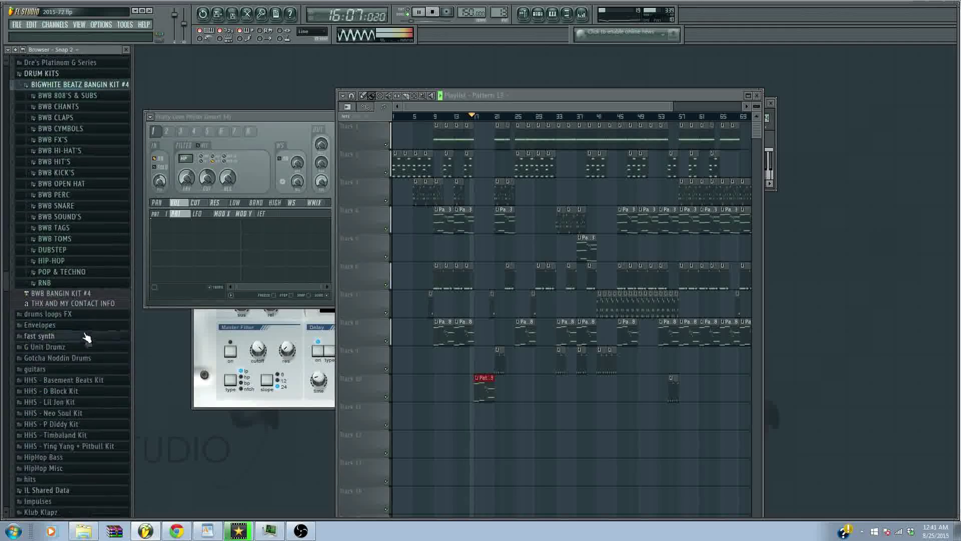
pyautogui.click(73, 225)
# Load the BWB TAG PURCHASE YOUR TRACKS TODAY sample as a new channel and enable Normalize for it.
pyautogui.moveTo(84, 286); pyautogui.dragTo(403, 154)
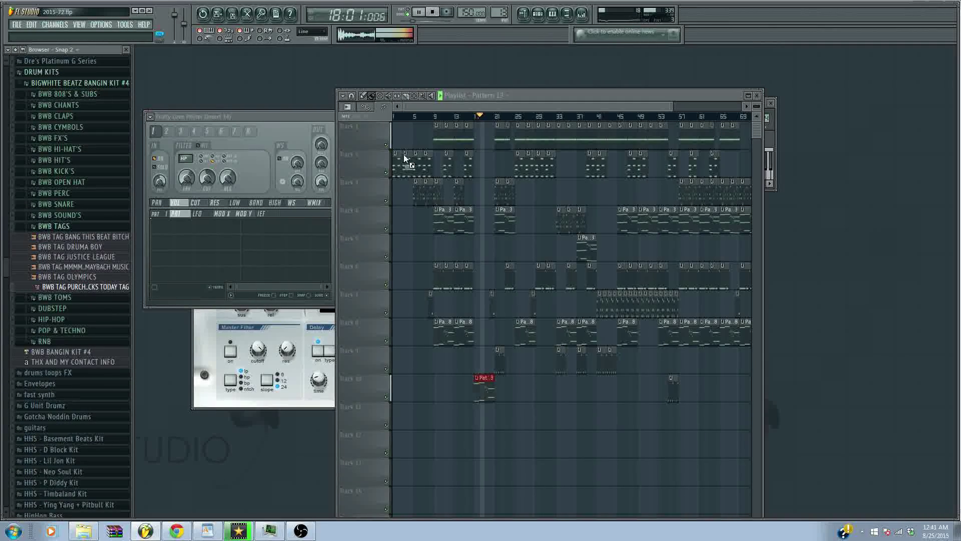
pyautogui.moveTo(257, 199); pyautogui.dragTo(92, 292)
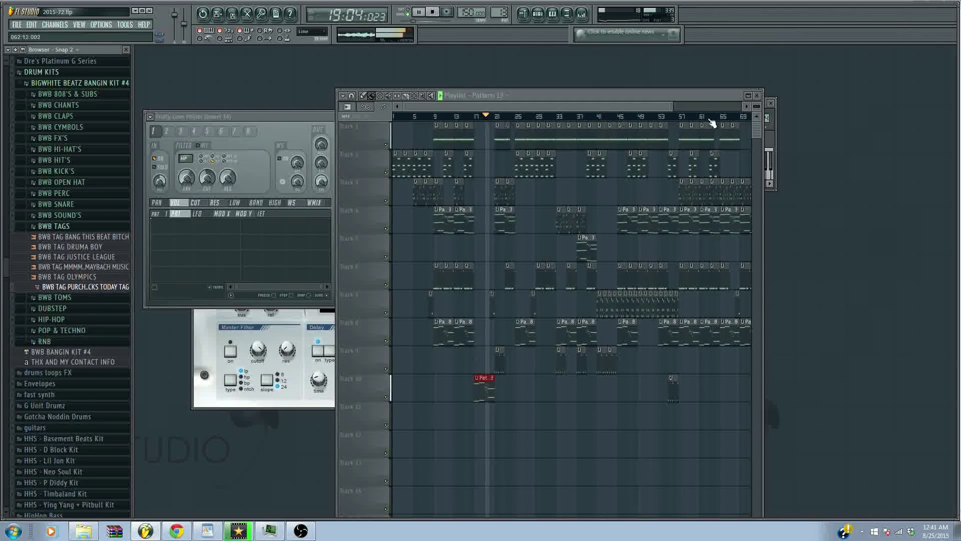
pyautogui.click(695, 95)
pyautogui.moveTo(694, 95); pyautogui.dragTo(789, 72)
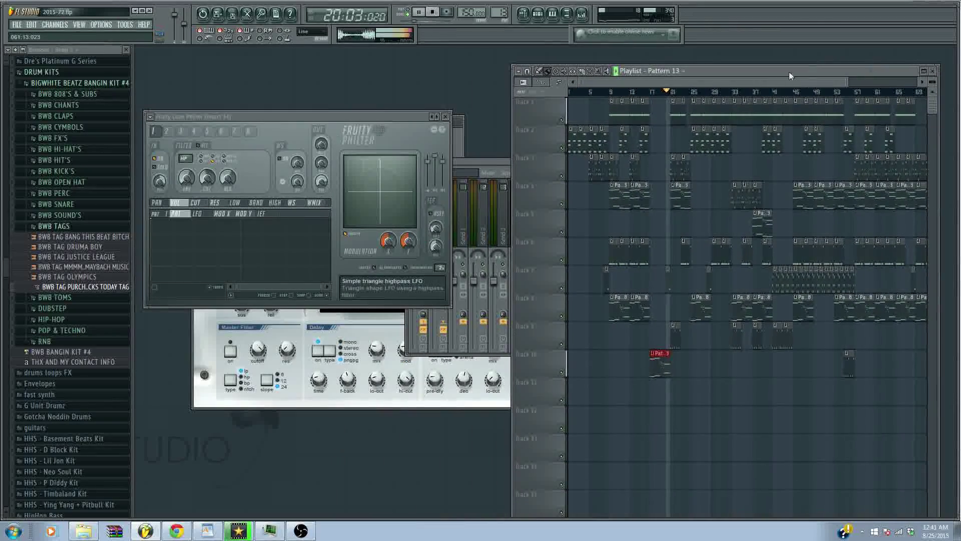
pyautogui.click(461, 139)
pyautogui.moveTo(85, 286); pyautogui.dragTo(272, 318)
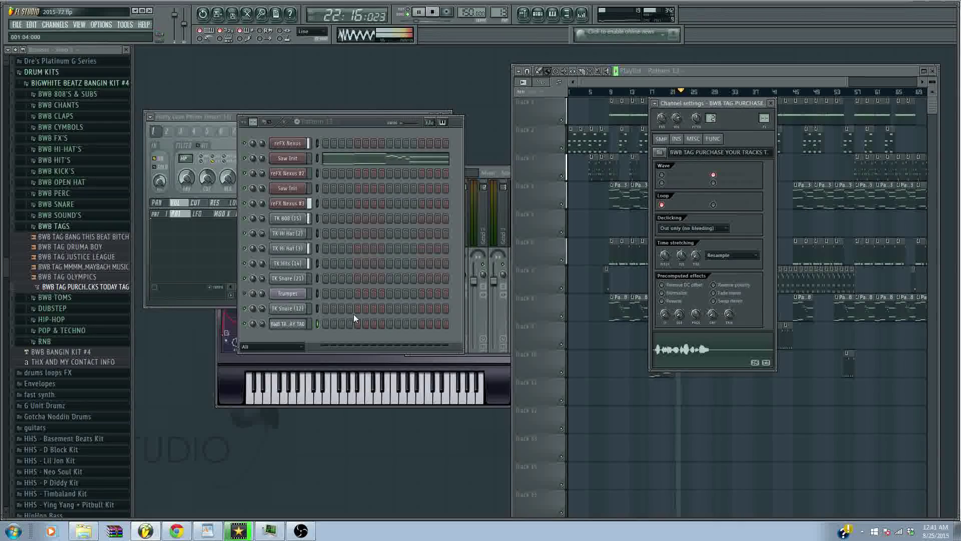
pyautogui.click(661, 293)
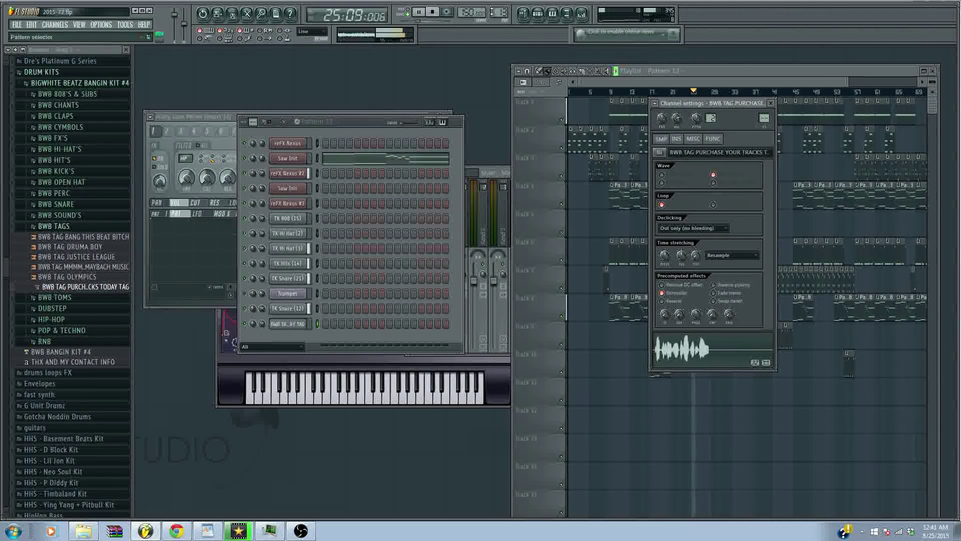
# In Pattern 14, extend the step grid to 32 steps and trigger the tag channel on steps 13, 15 and 17.
pyautogui.moveTo(500, 13); pyautogui.dragTo(499, 9)
pyautogui.click(421, 323)
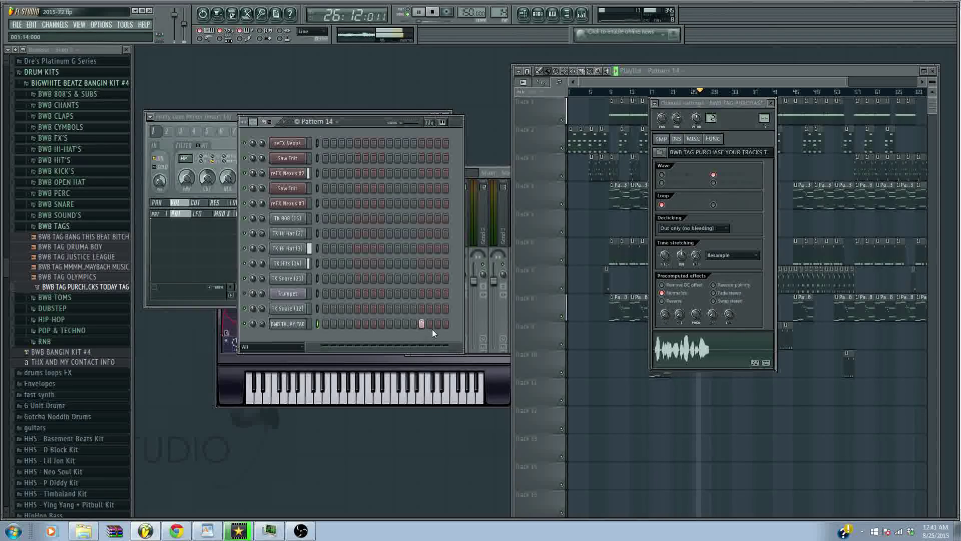
pyautogui.click(437, 323)
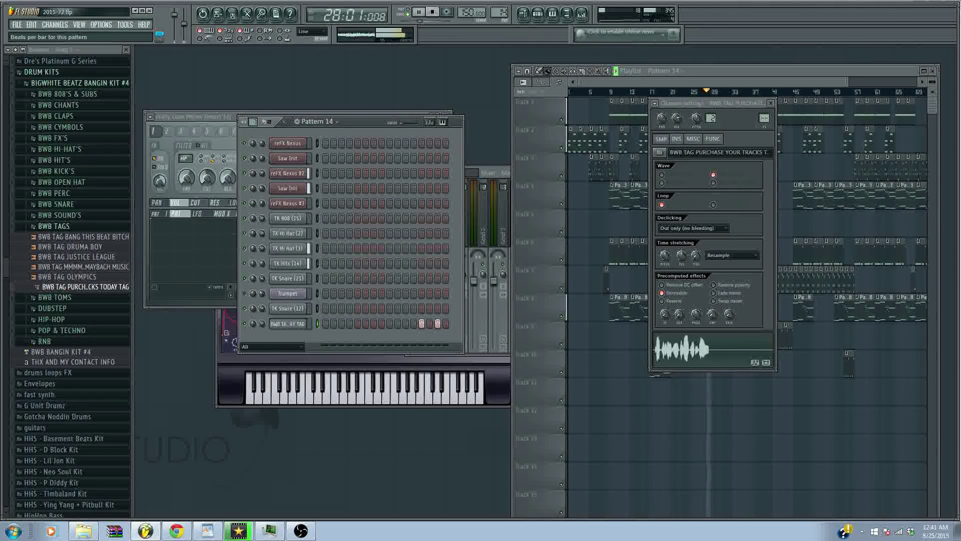
pyautogui.moveTo(254, 122); pyautogui.dragTo(254, 103)
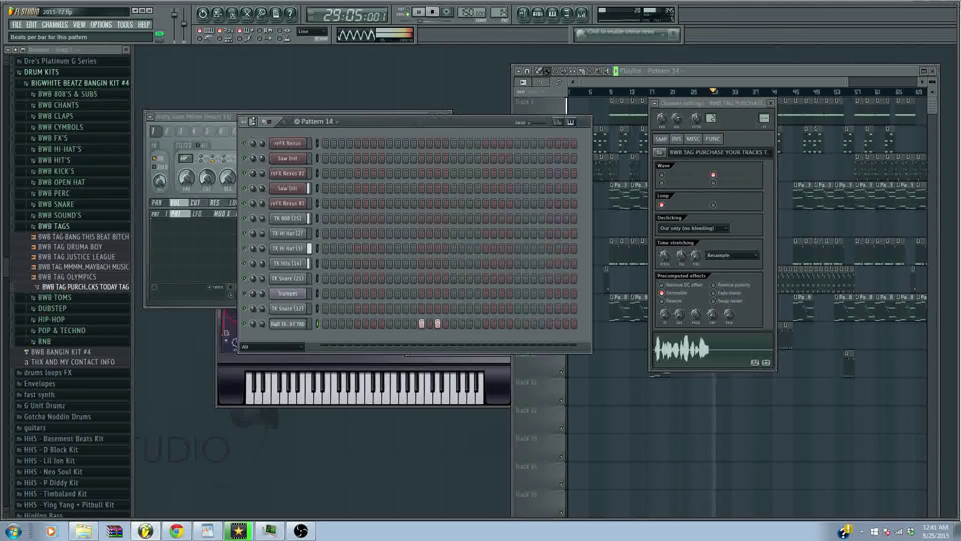
pyautogui.click(455, 323)
# Place Pattern 14 tag clips on playlist Track 11 at bars 7, 19, 43, 55 and 71.
pyautogui.click(746, 68)
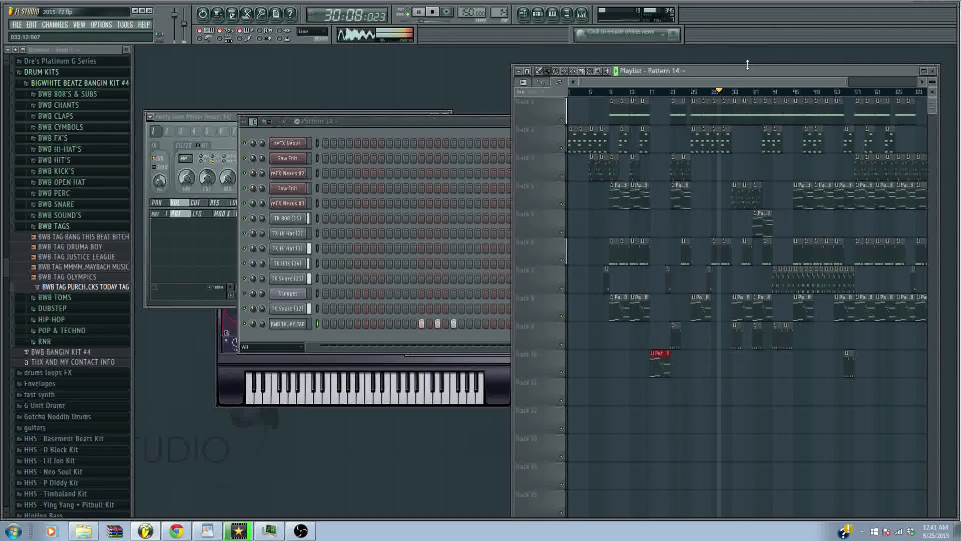
pyautogui.click(605, 386)
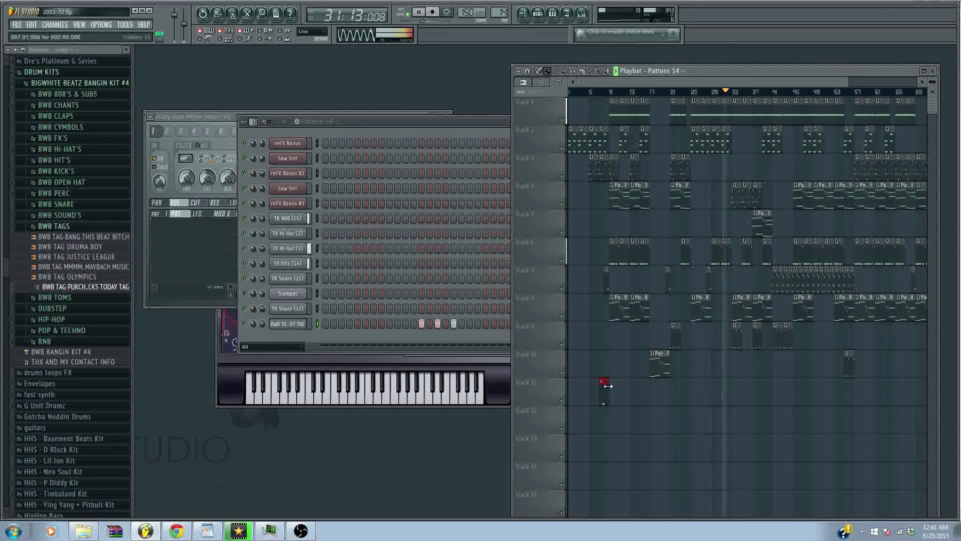
pyautogui.click(663, 389)
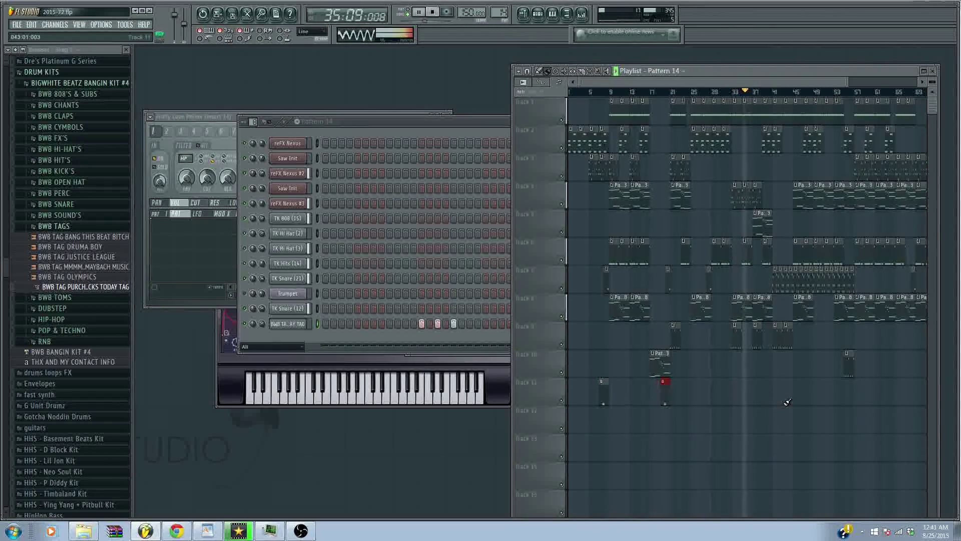
pyautogui.click(785, 398)
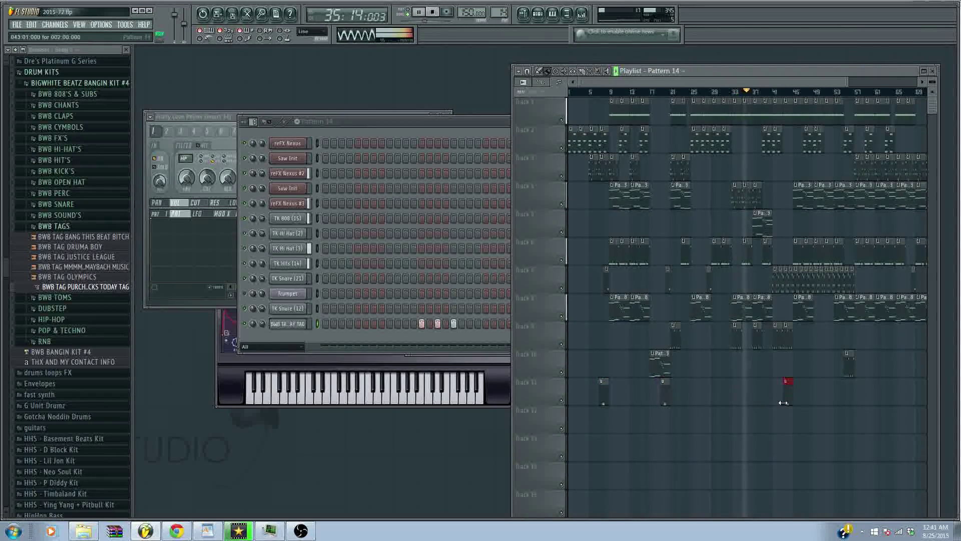
pyautogui.click(849, 392)
pyautogui.moveTo(711, 83); pyautogui.dragTo(841, 85)
pyautogui.click(784, 395)
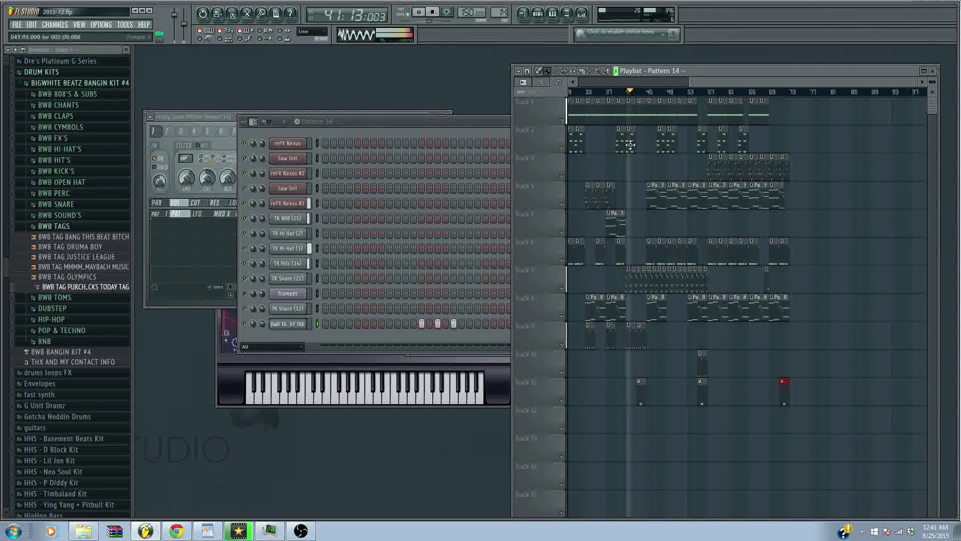
# Trim the Pattern 1 clip on Track 1 and the Pattern 7 clip on Track 9 to end at bar 44.
pyautogui.scroll(5, 624, 95)
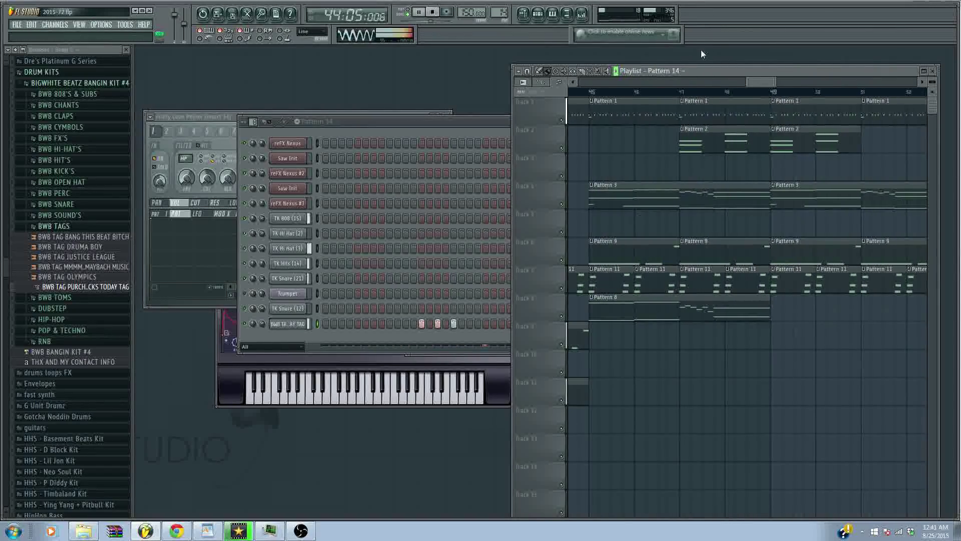
pyautogui.moveTo(758, 82)
pyautogui.mouseDown()
pyautogui.moveTo(737, 78)
pyautogui.moveTo(749, 77)
pyautogui.mouseUp()
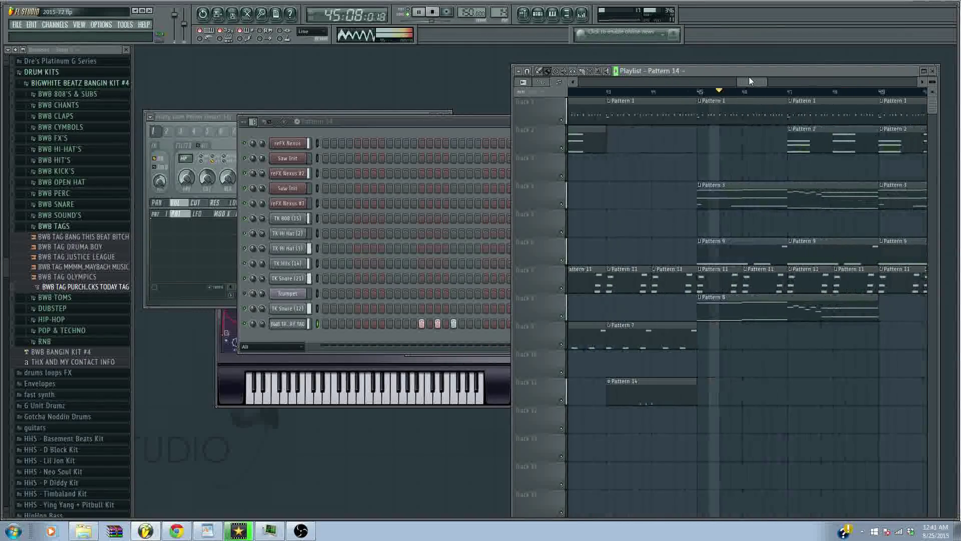
pyautogui.moveTo(692, 110); pyautogui.dragTo(649, 108)
pyautogui.moveTo(693, 328); pyautogui.dragTo(650, 329)
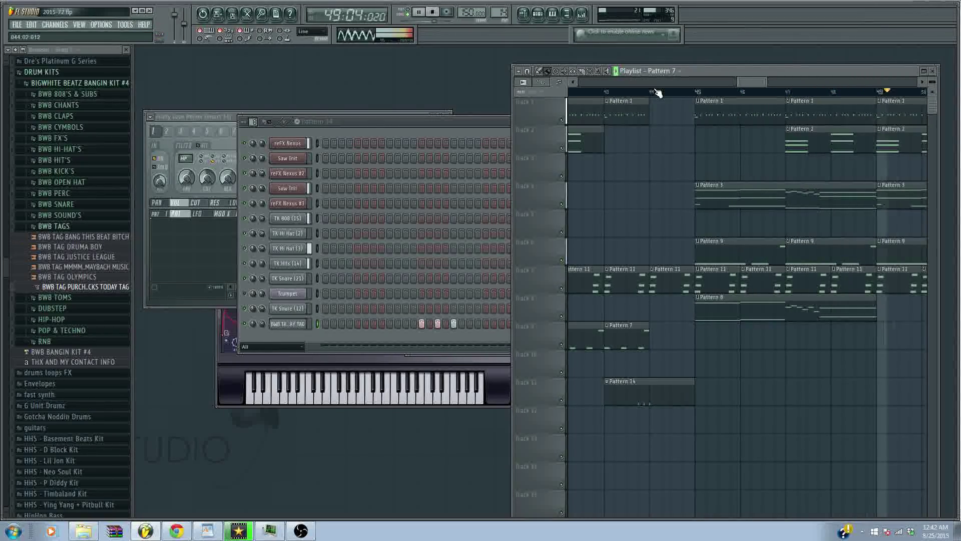
# Delete the Pattern 8 clip on Track 8 and the Pattern 3 clip on Track 4 at bar 53, replaying from bar 51.
pyautogui.scroll(-6, 657, 94)
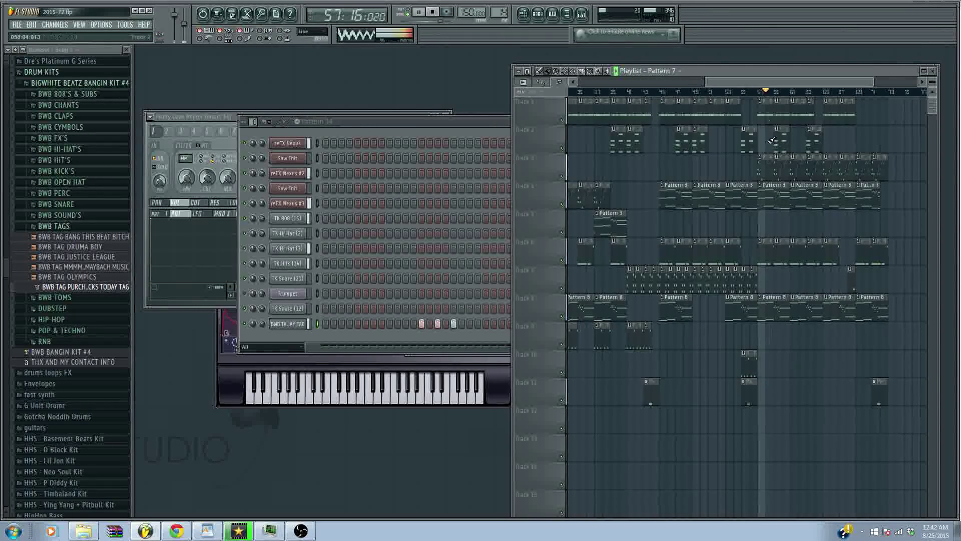
pyautogui.rightClick(726, 311)
pyautogui.click(712, 93)
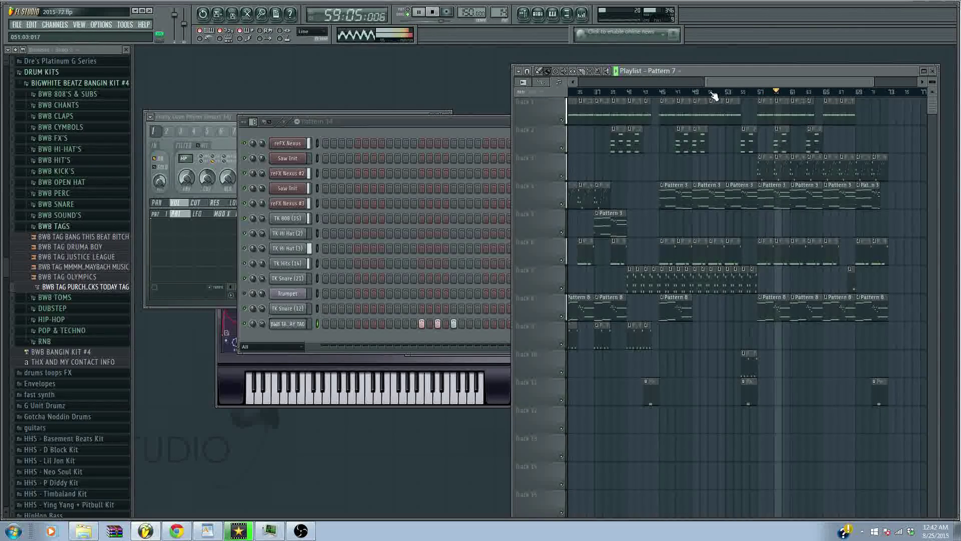
pyautogui.rightClick(751, 197)
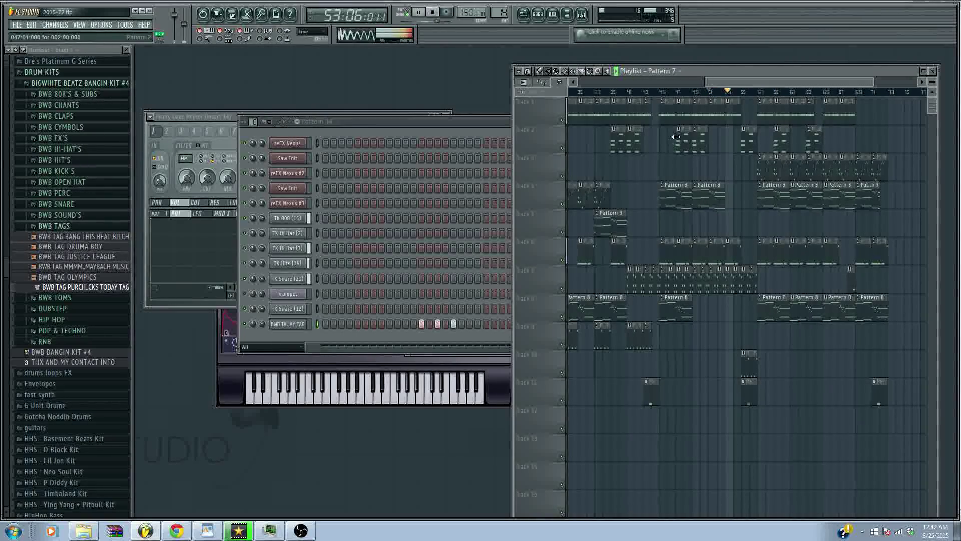
# Add a Pattern 2 clip on Track 2 at bar 53, just before the existing Pattern 2 clip.
pyautogui.click(760, 165)
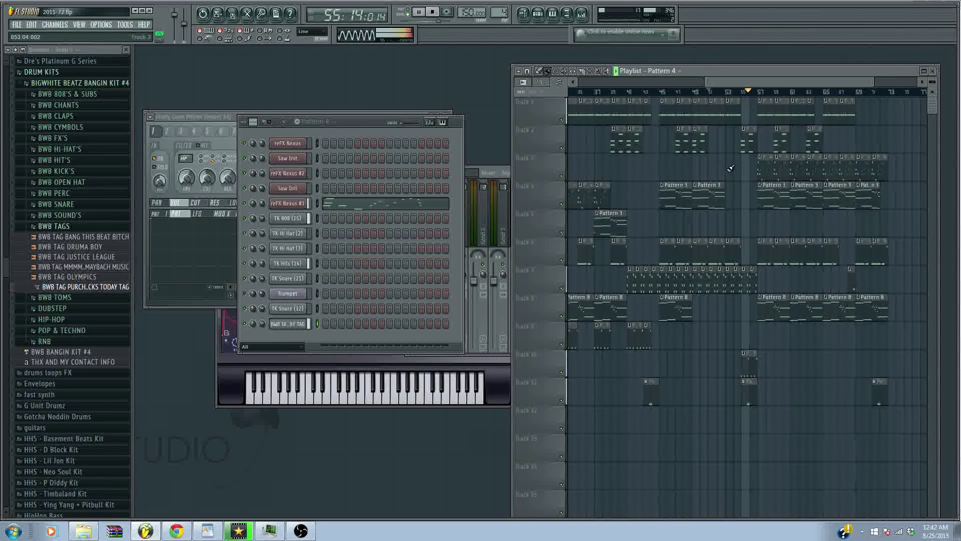
pyautogui.click(745, 143)
pyautogui.click(726, 141)
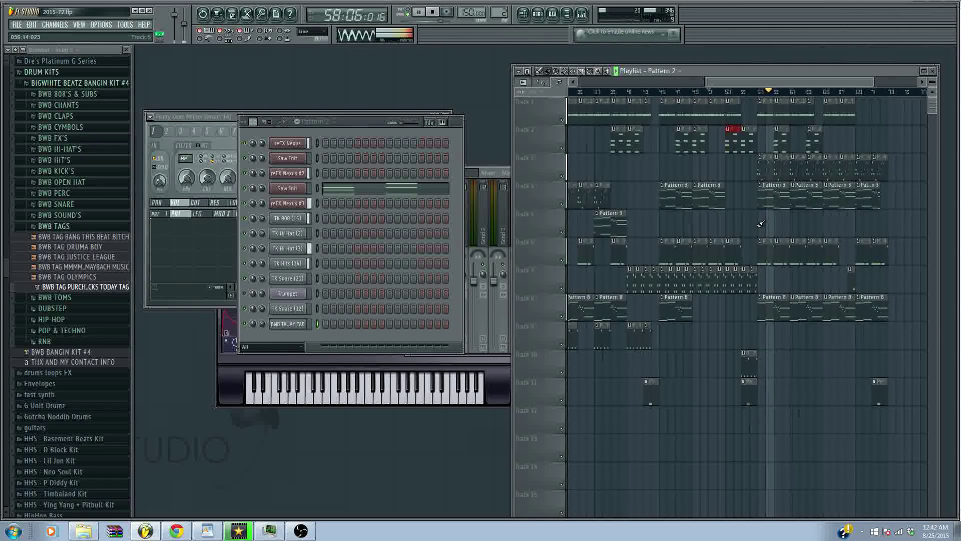
# Replace the Pattern 11 clips on Track 7 from bar 49 with Pattern 4 clips covering four bars.
pyautogui.click(766, 165)
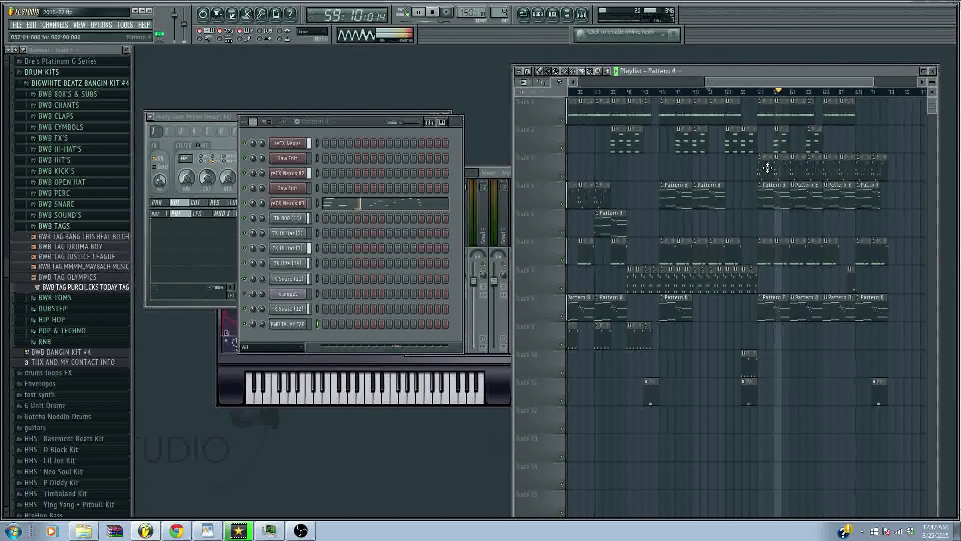
pyautogui.rightClick(697, 272)
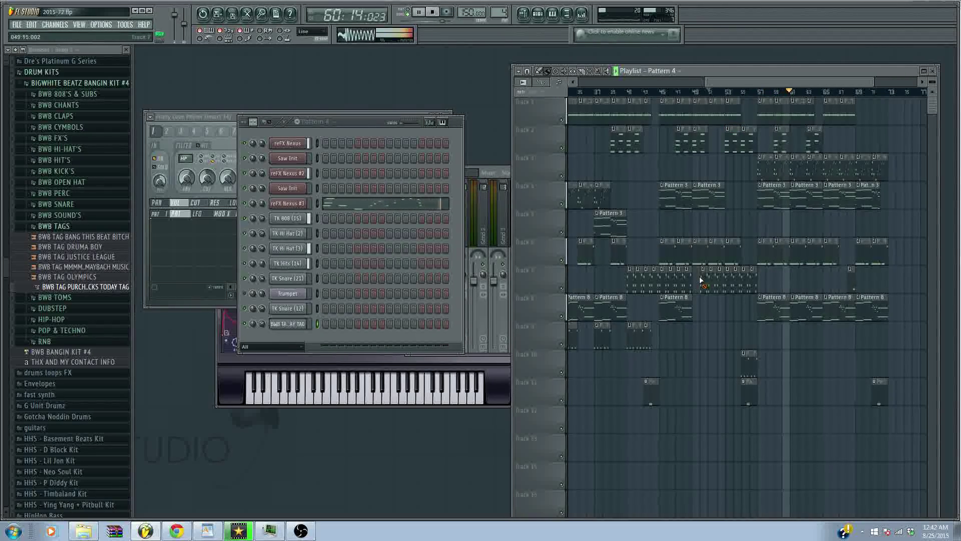
pyautogui.moveTo(698, 273); pyautogui.dragTo(716, 274)
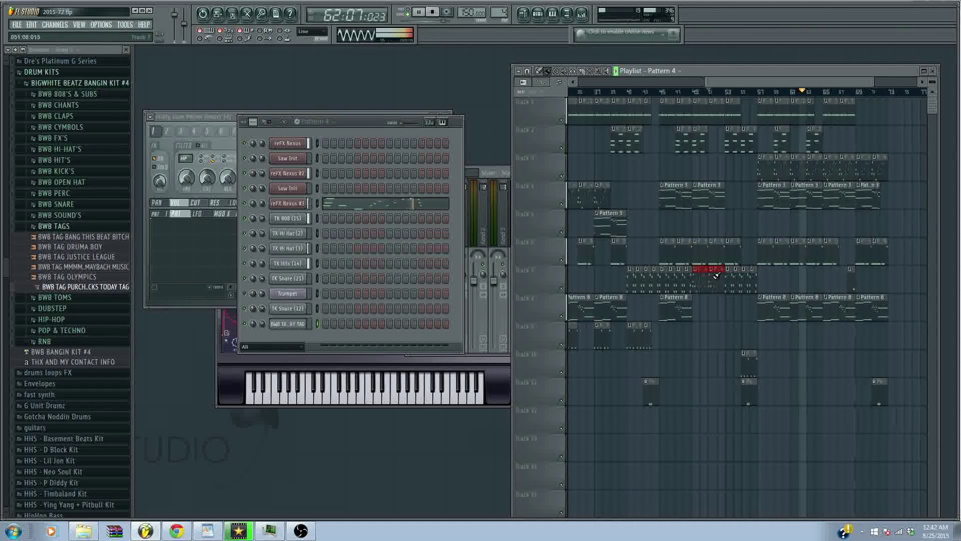
# Replay the arrangement from about bar 45 and return to FL Studio from VideoPad.
pyautogui.click(668, 93)
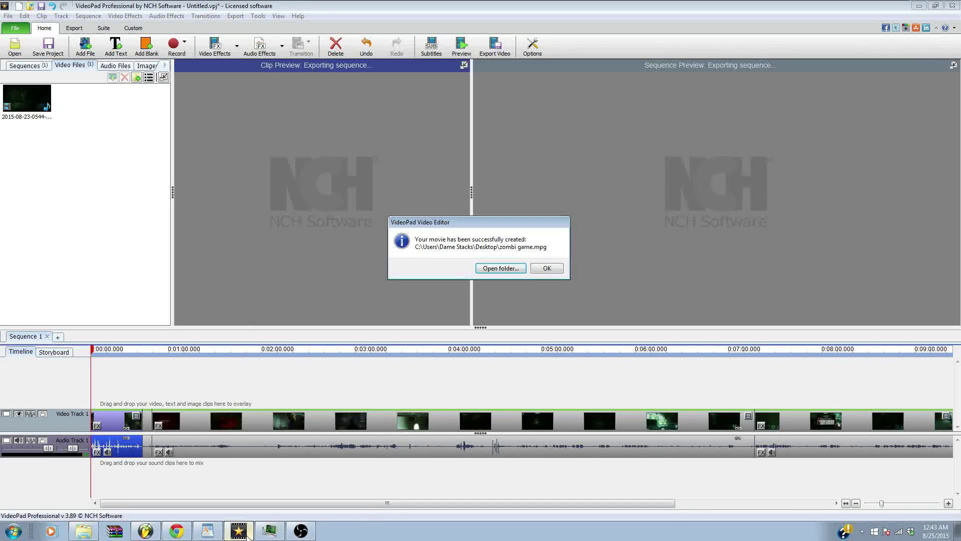
pyautogui.click(145, 531)
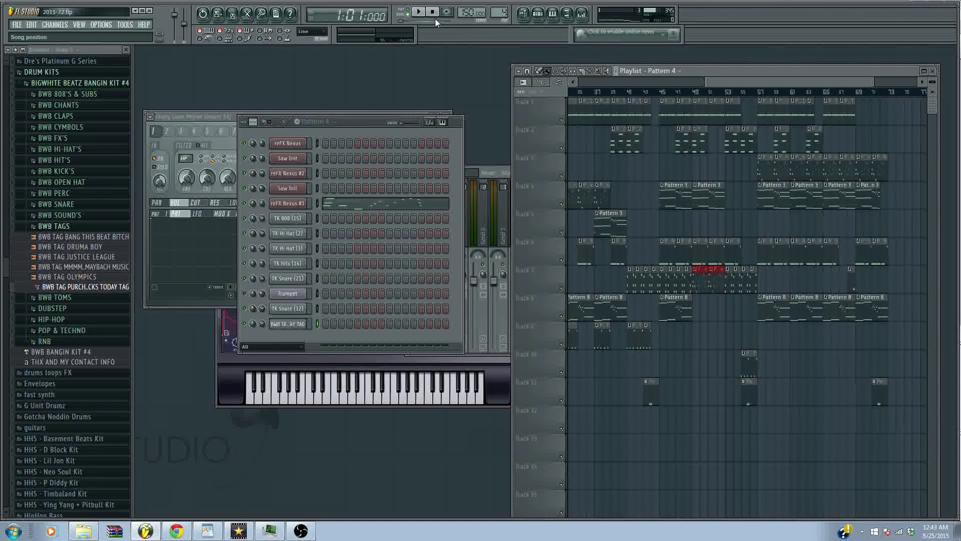
# Open Pattern 4's reFX Nexus #3 notes in the piano roll and play the pattern to review the melody's pitches and timing.
pyautogui.click(333, 203)
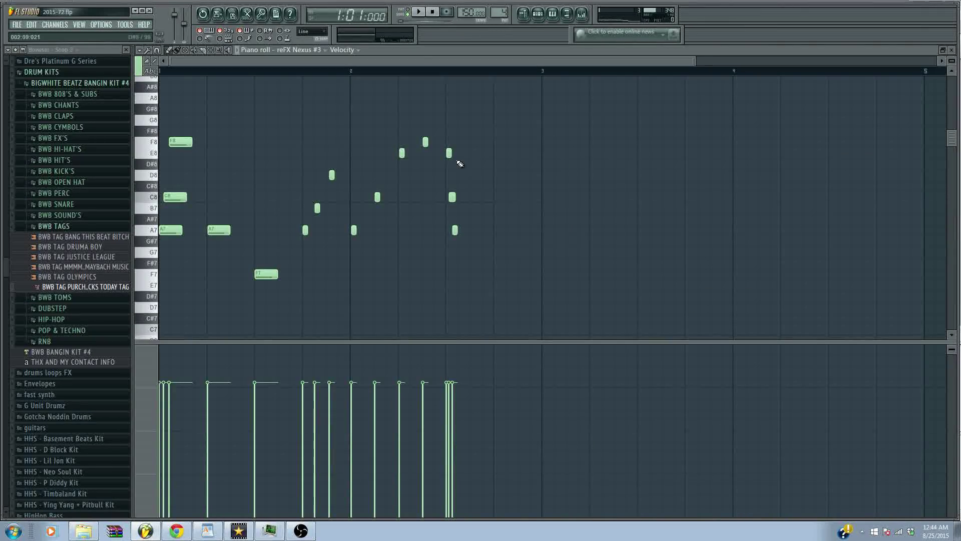
pyautogui.scroll(4, 395, 79)
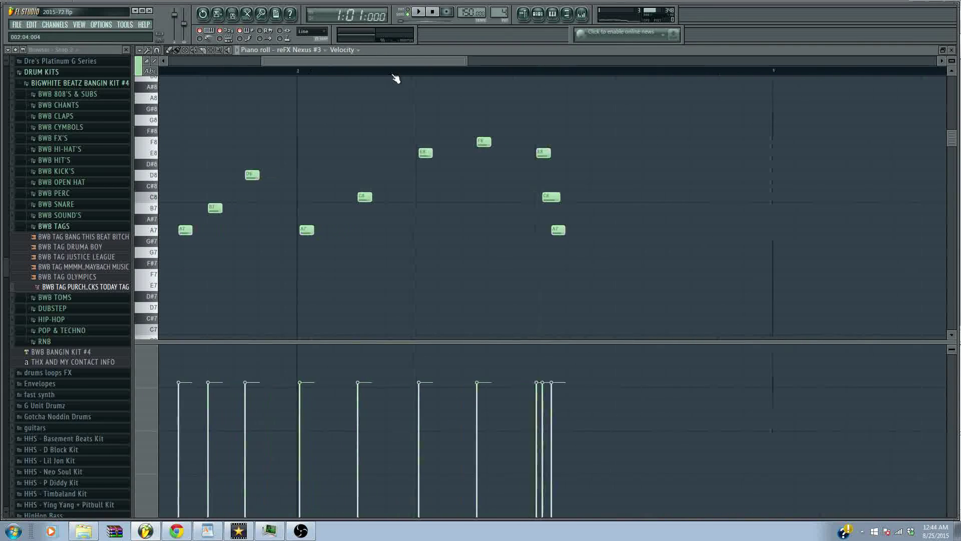
pyautogui.moveTo(390, 62); pyautogui.dragTo(275, 81)
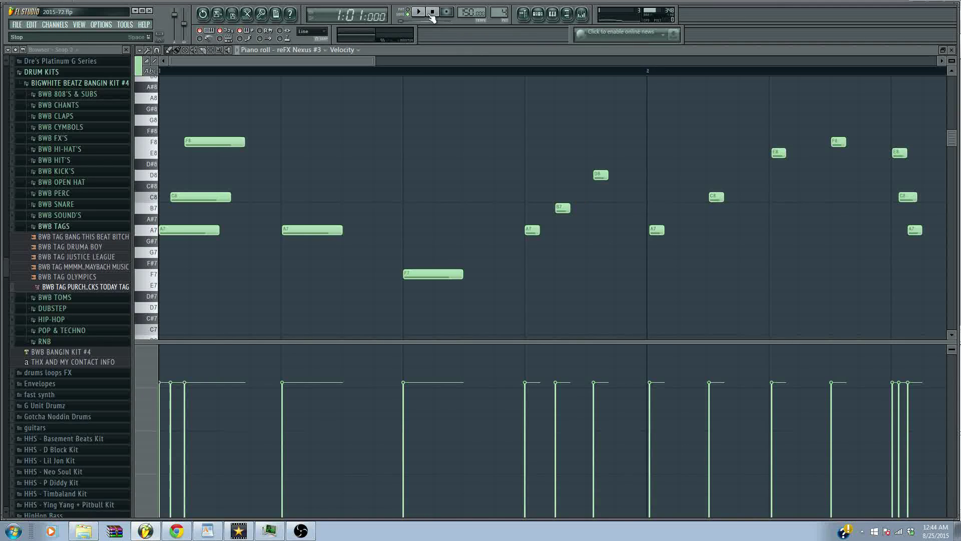
pyautogui.click(181, 199)
pyautogui.click(418, 12)
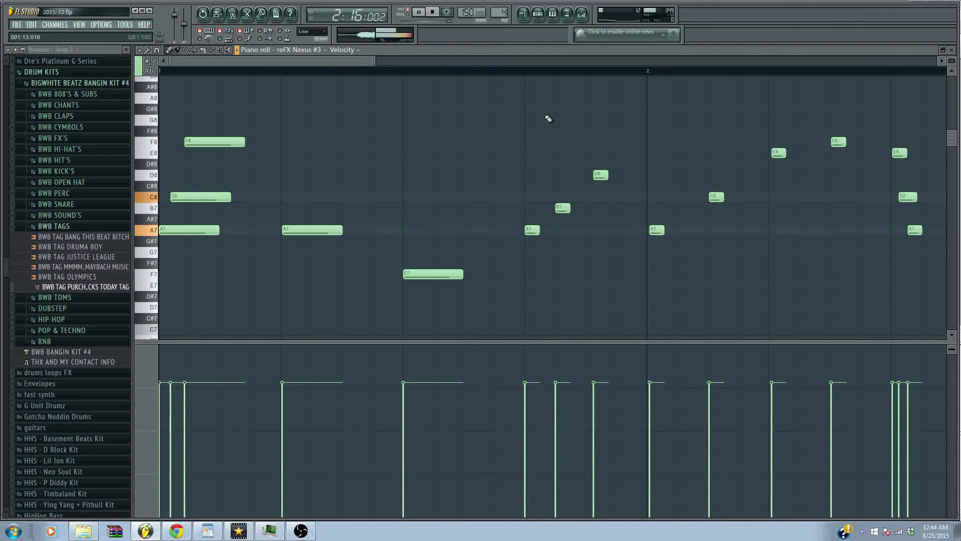
pyautogui.scroll(3, 573, 79)
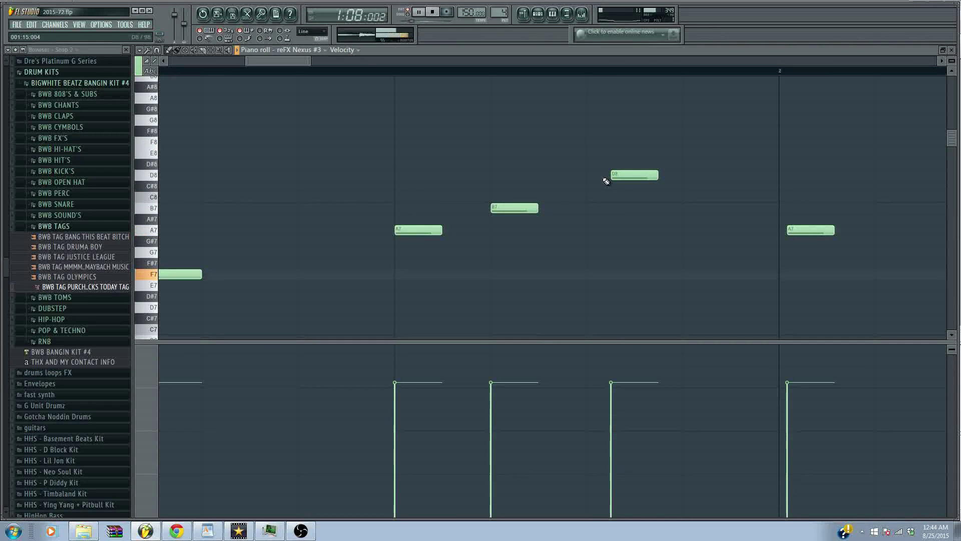
pyautogui.scroll(-2, 611, 78)
pyautogui.scroll(-3, 611, 78)
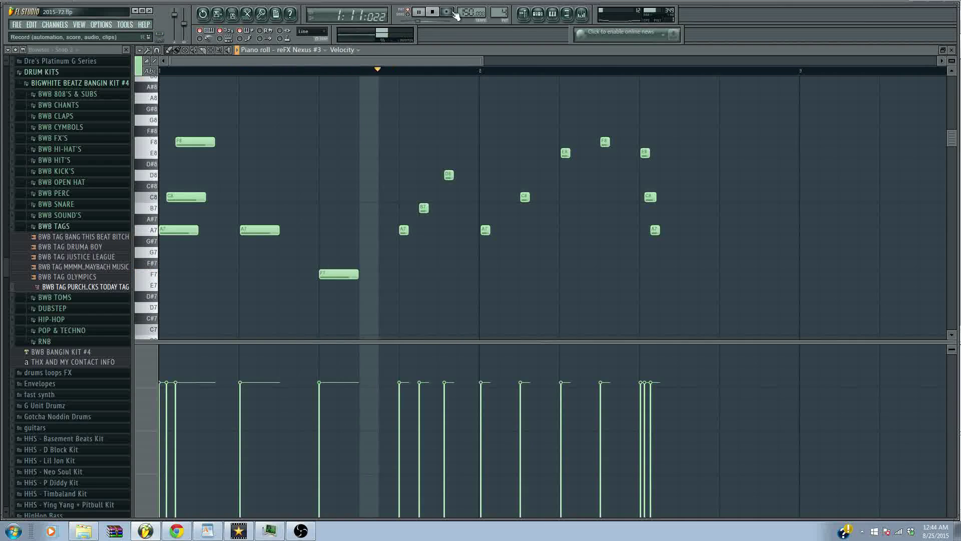
pyautogui.press('space')
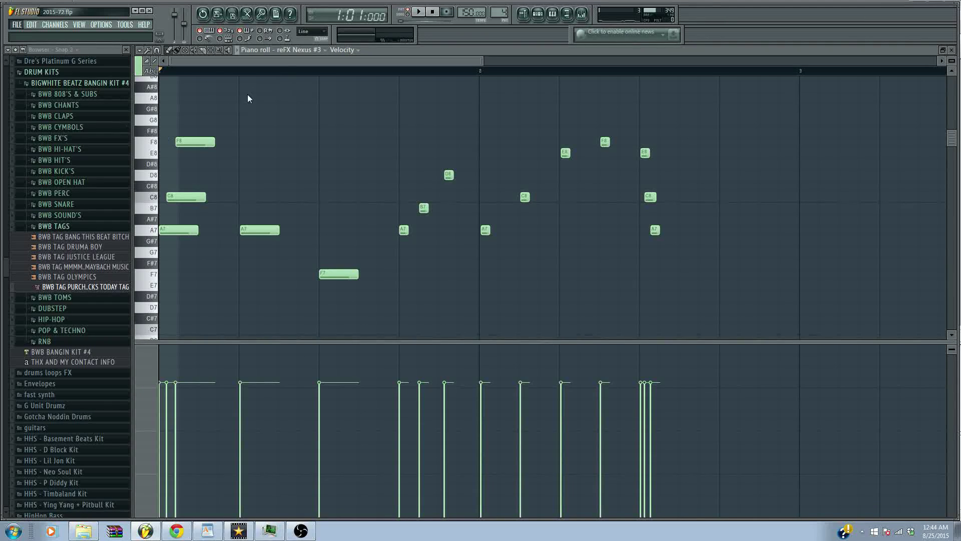
pyautogui.click(302, 531)
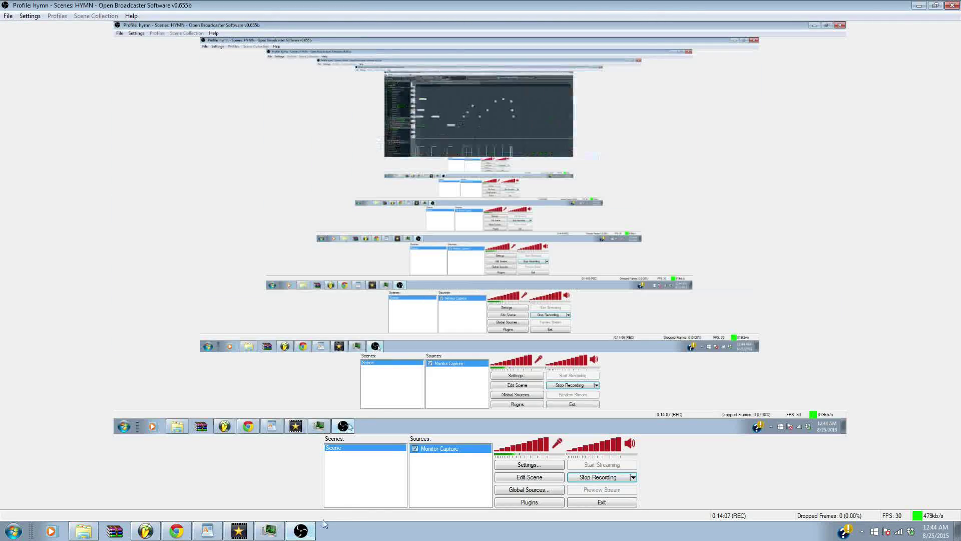